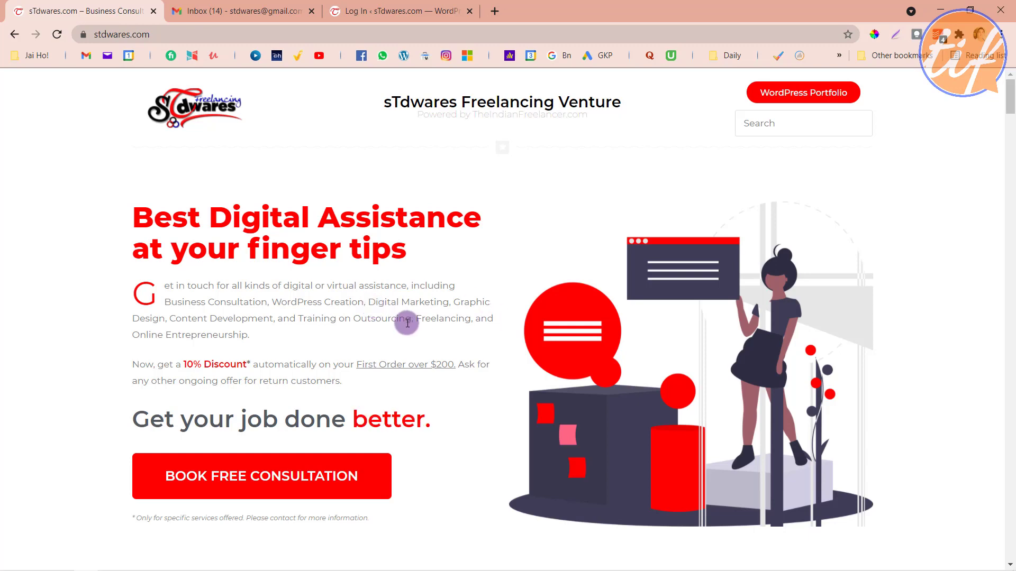
Look over the sTdwares.com home page and open its Contact Us page
scroll(376, 177, down, 2)
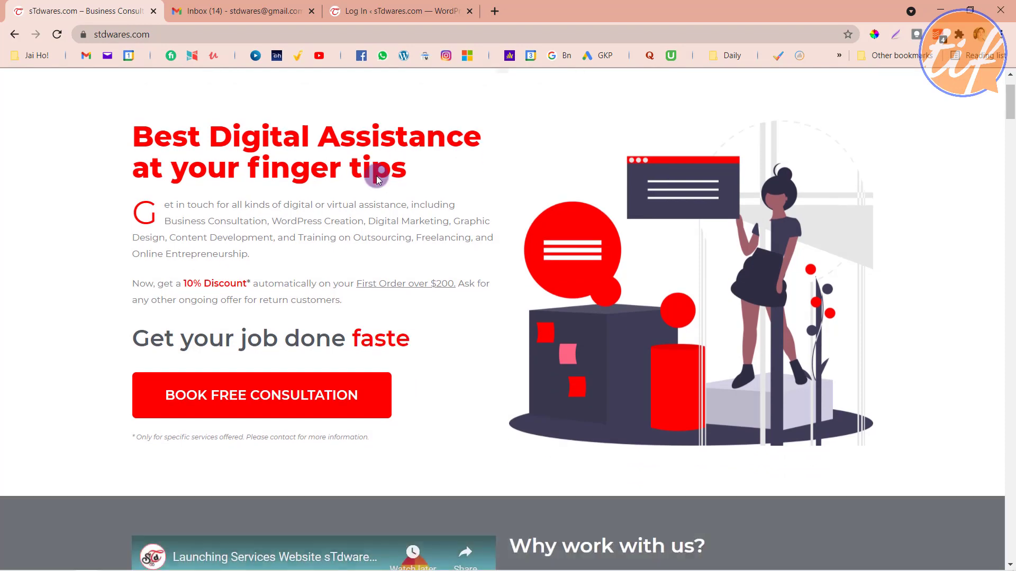
scroll(377, 180, down, 2)
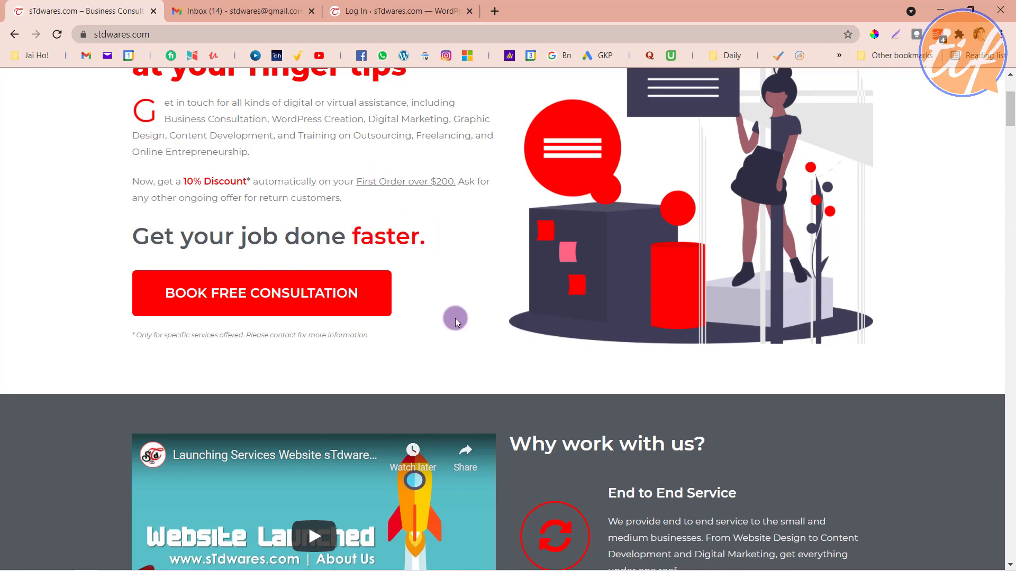
scroll(456, 321, up, 4)
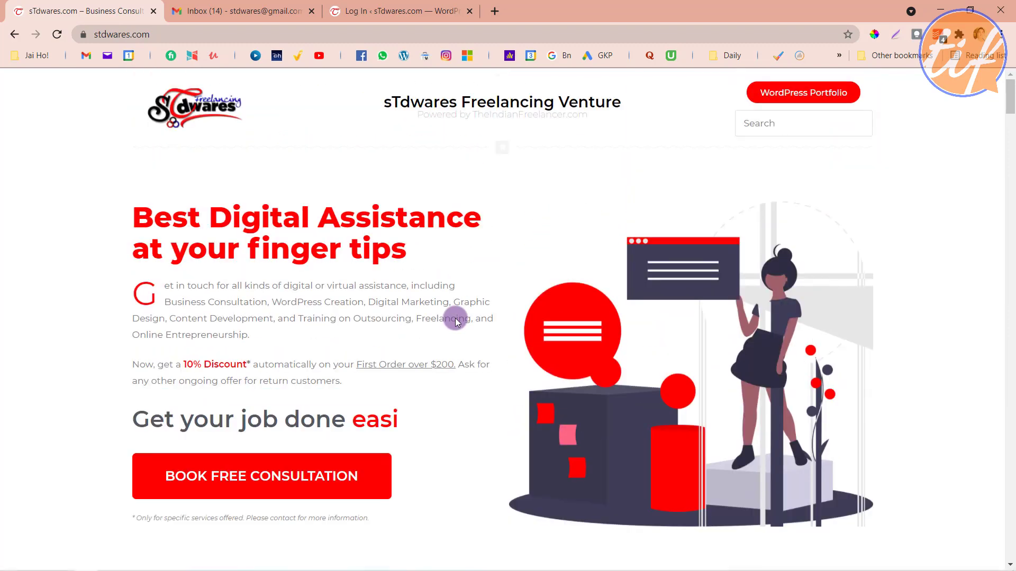
scroll(456, 321, down, 14)
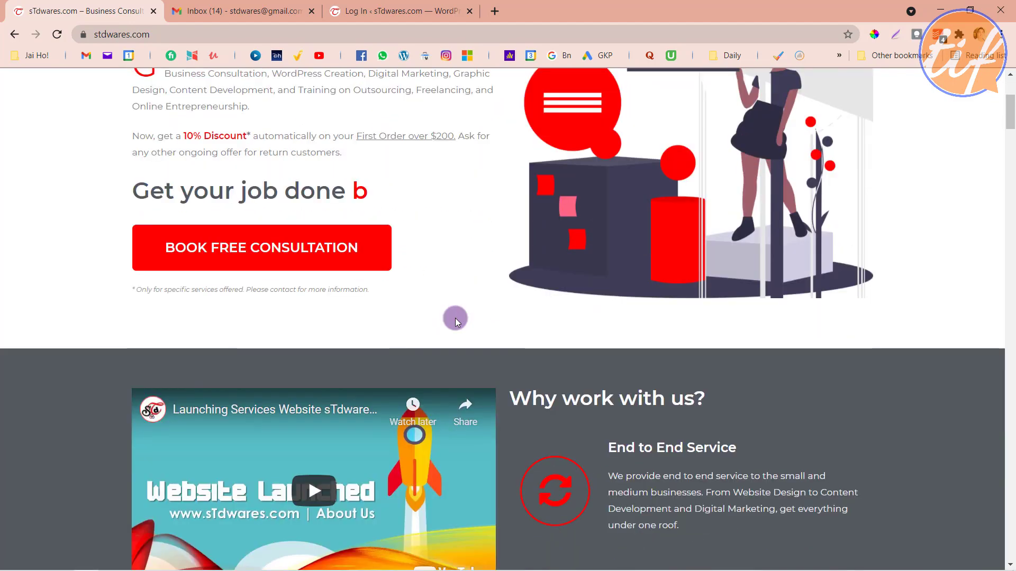
scroll(456, 321, down, 3)
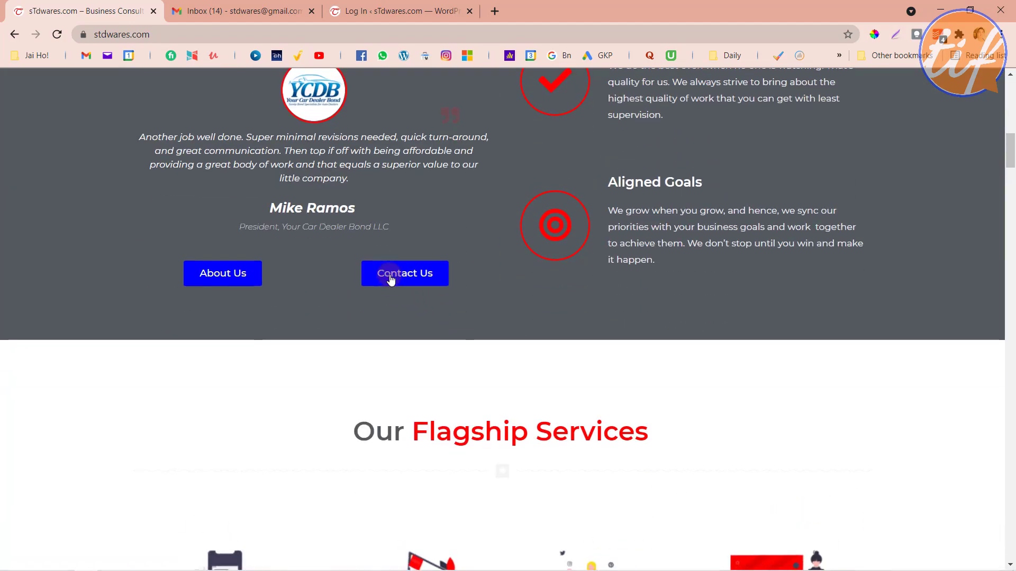
click(415, 279)
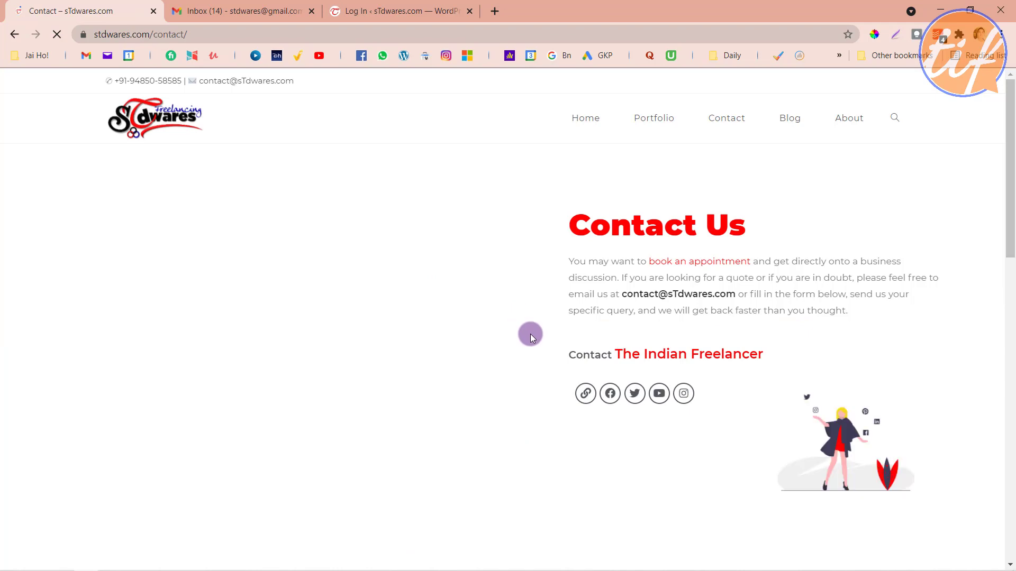
Examine the contact form and its fields on the contact page
scroll(531, 337, down, 2)
scroll(531, 337, down, 5)
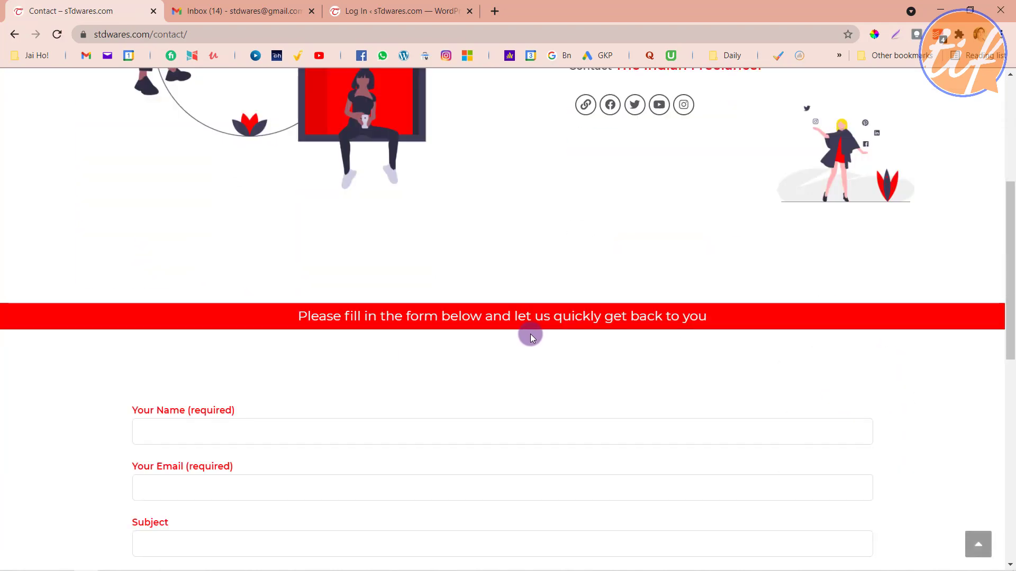
scroll(531, 335, down, 3)
scroll(531, 334, down, 2)
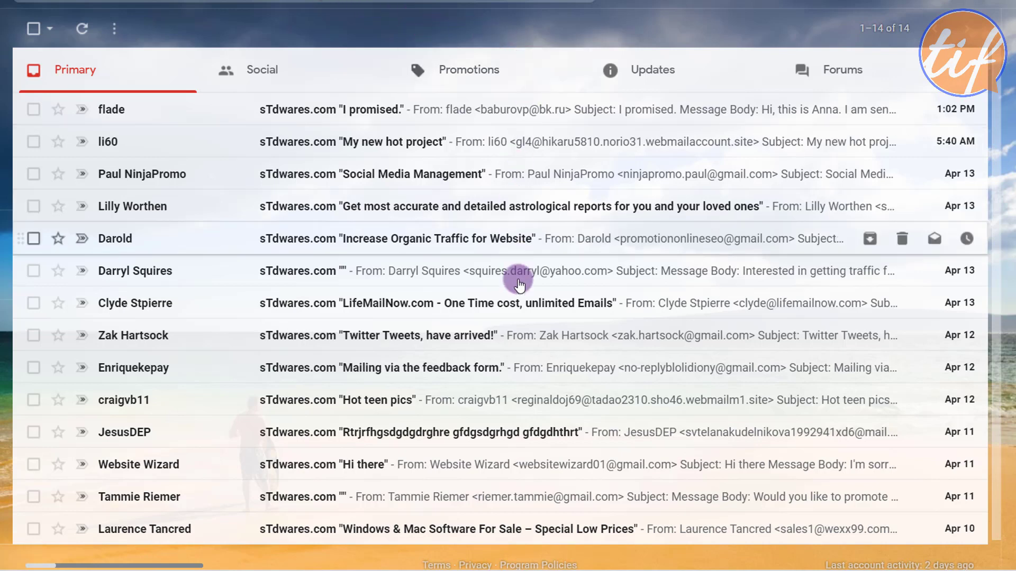
Look through the messages sent from the website's contact form in the primary Gmail inbox
scroll(519, 284, down, 1)
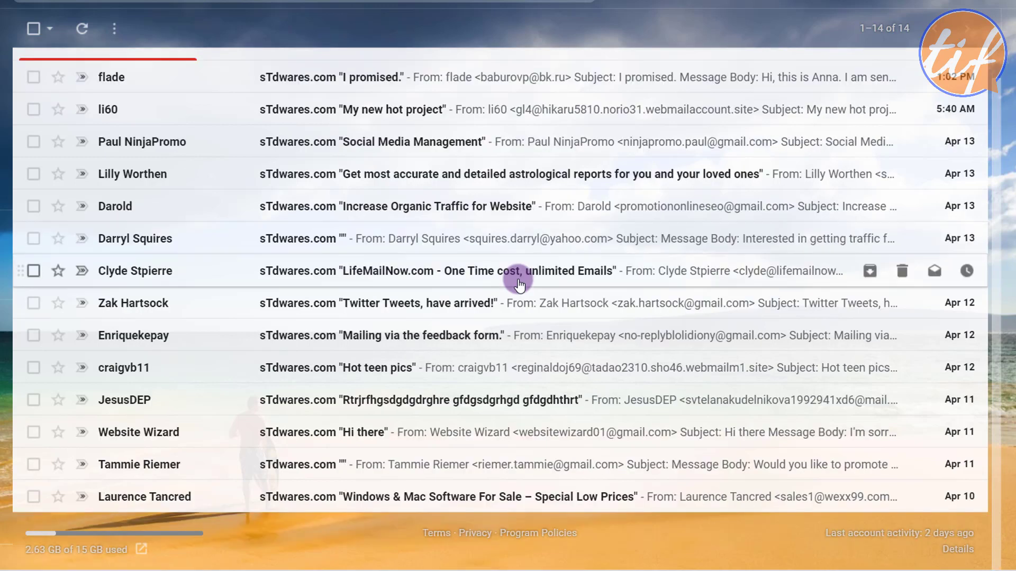
scroll(518, 284, up, 1)
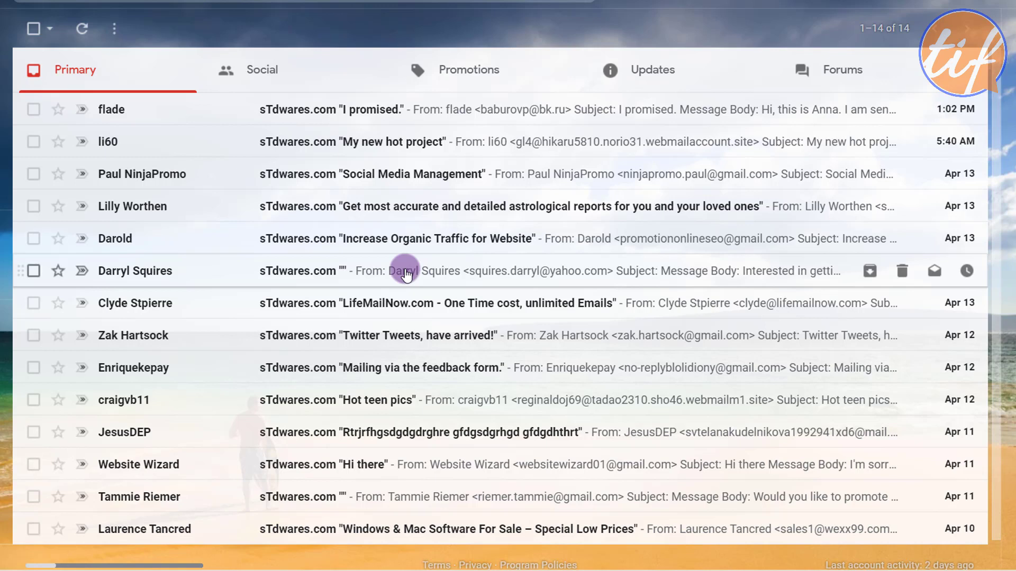
scroll(406, 275, down, 1)
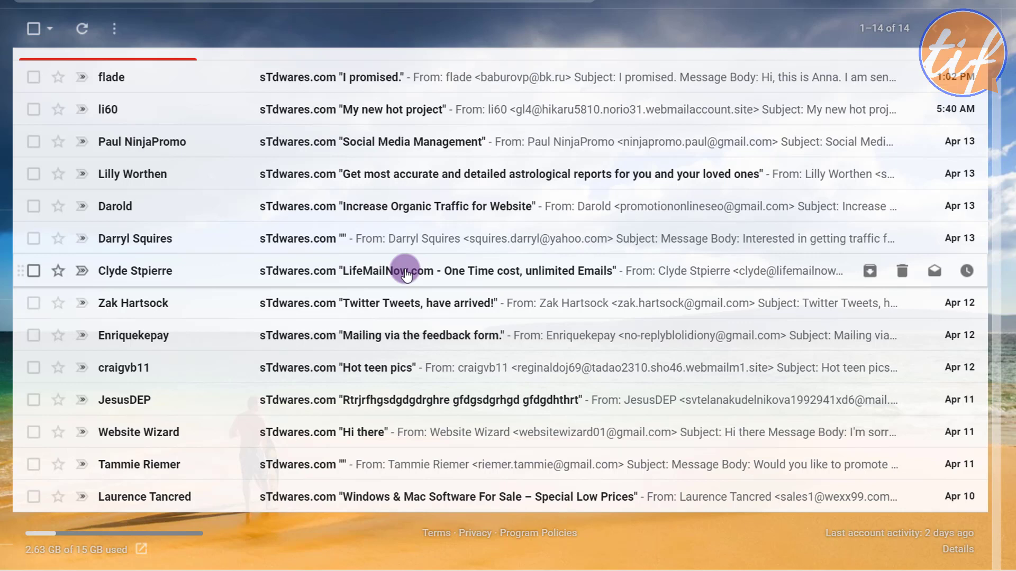
scroll(330, 172, up, 1)
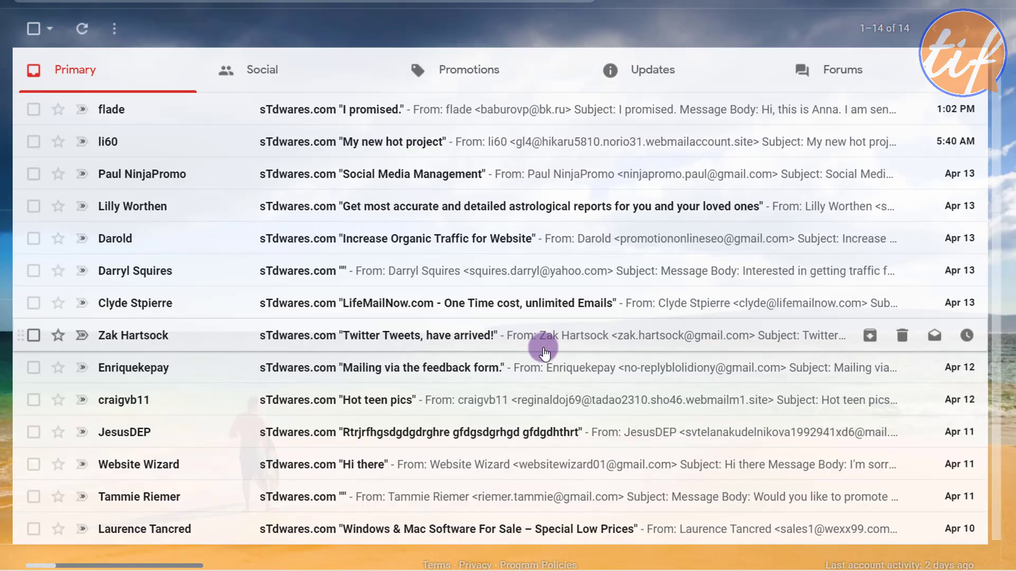
scroll(545, 351, down, 1)
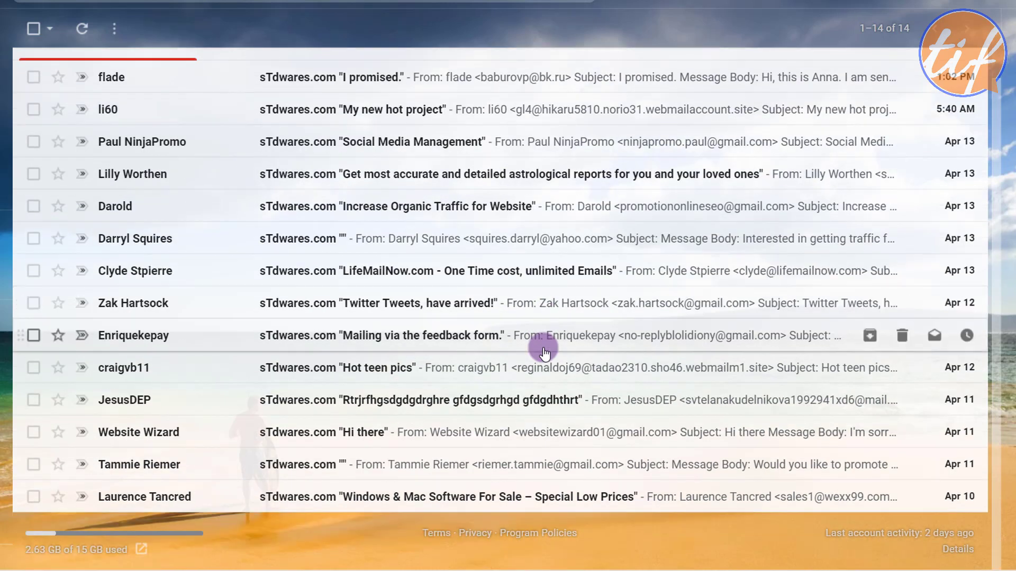
scroll(545, 351, up, 1)
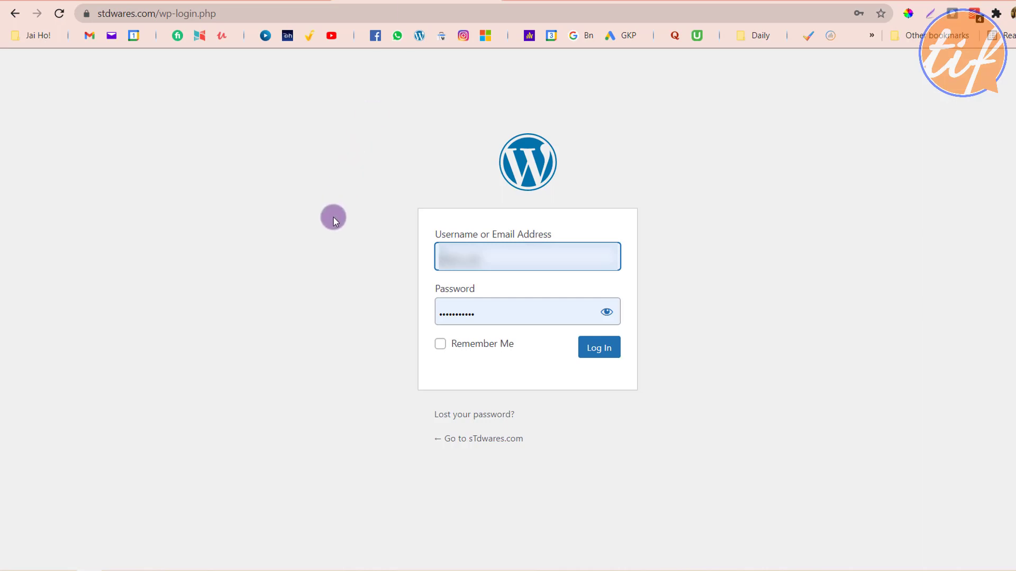
Log in to the sTdwares.com WordPress admin with the prefilled credentials and open the page for adding plugins
click(601, 358)
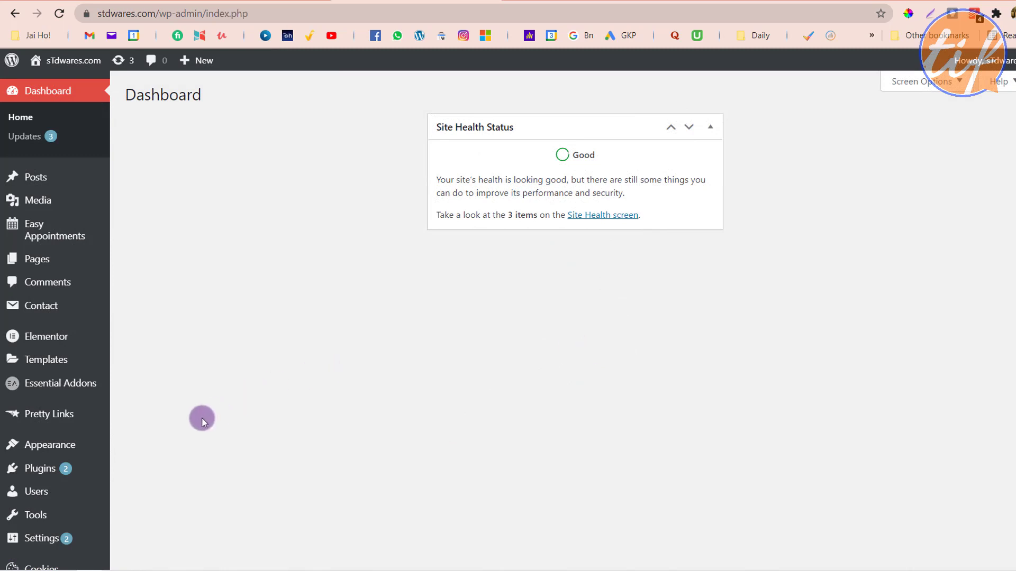
click(63, 471)
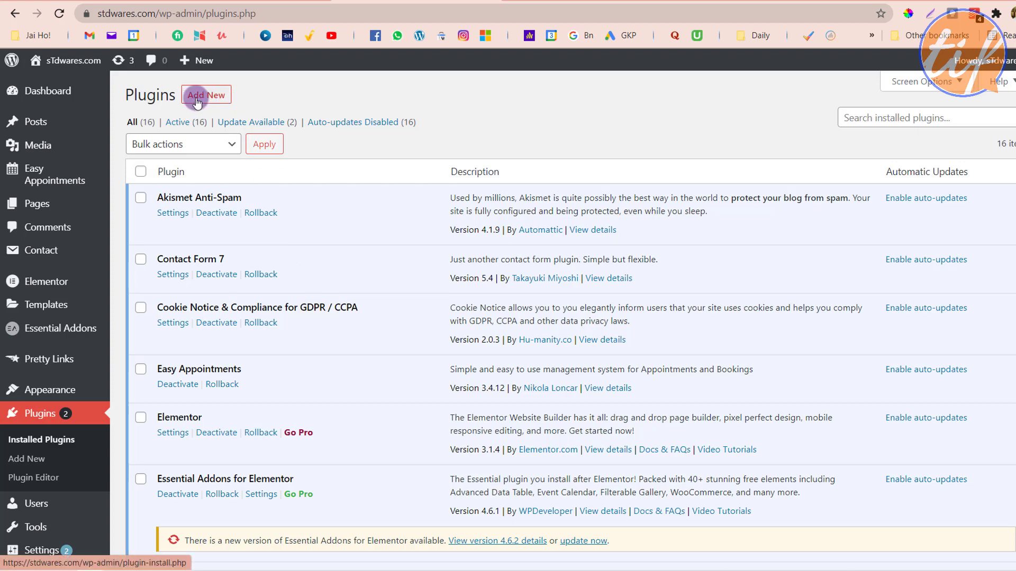
click(219, 99)
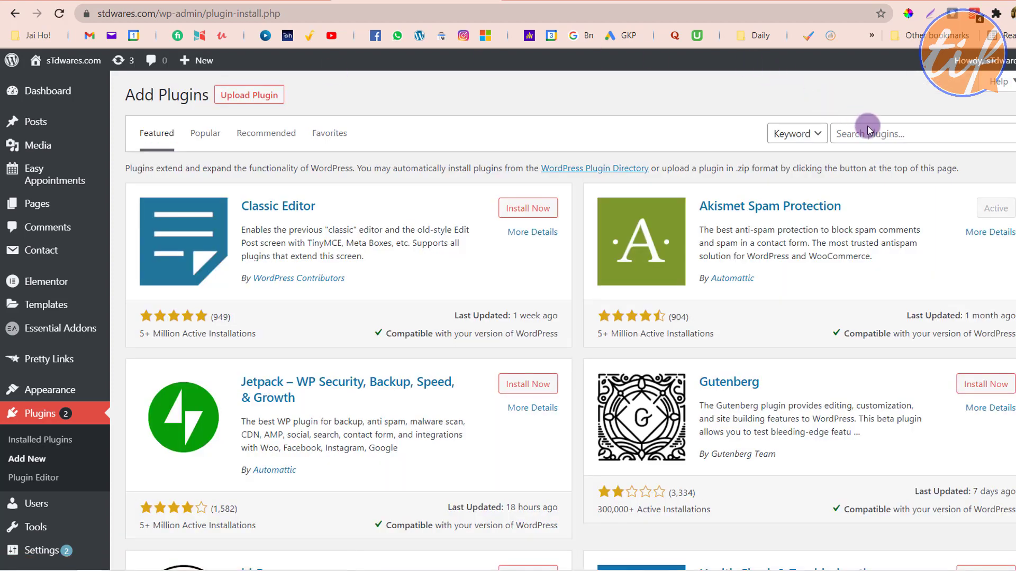
Search the plugin directory for "forminator", then install and activate the Forminator plugin by WPMU DEV
click(844, 134)
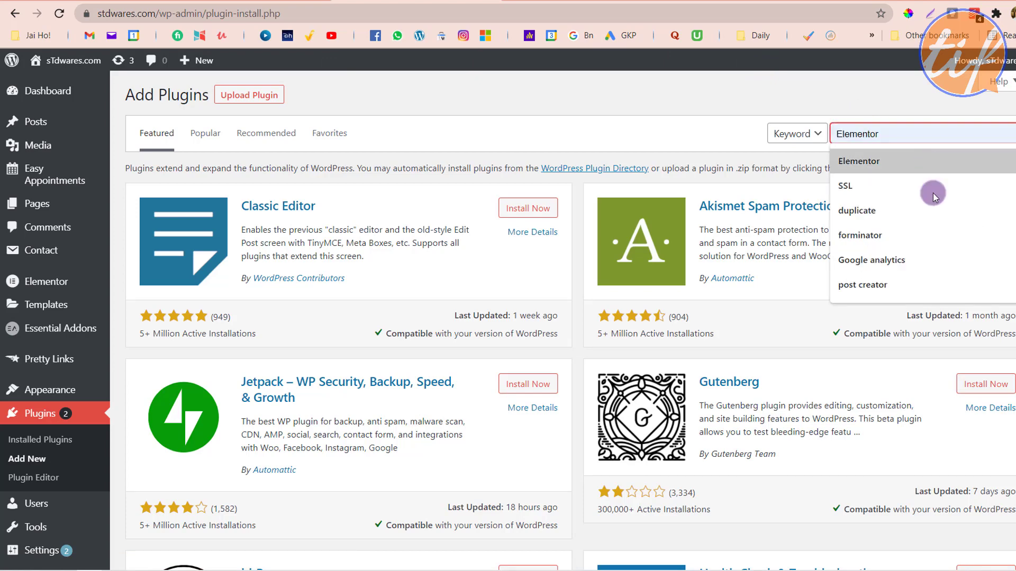
click(885, 234)
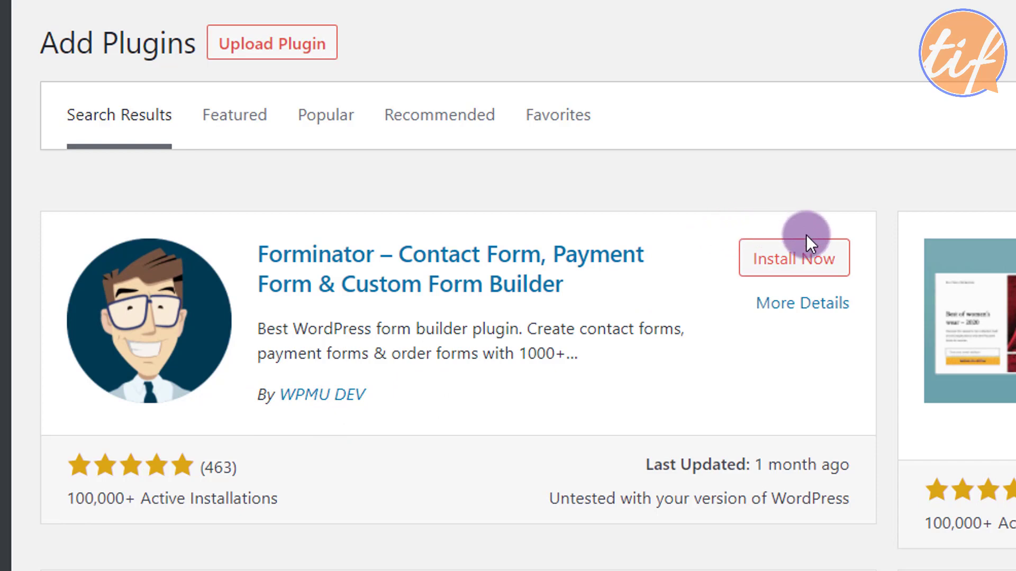
click(777, 263)
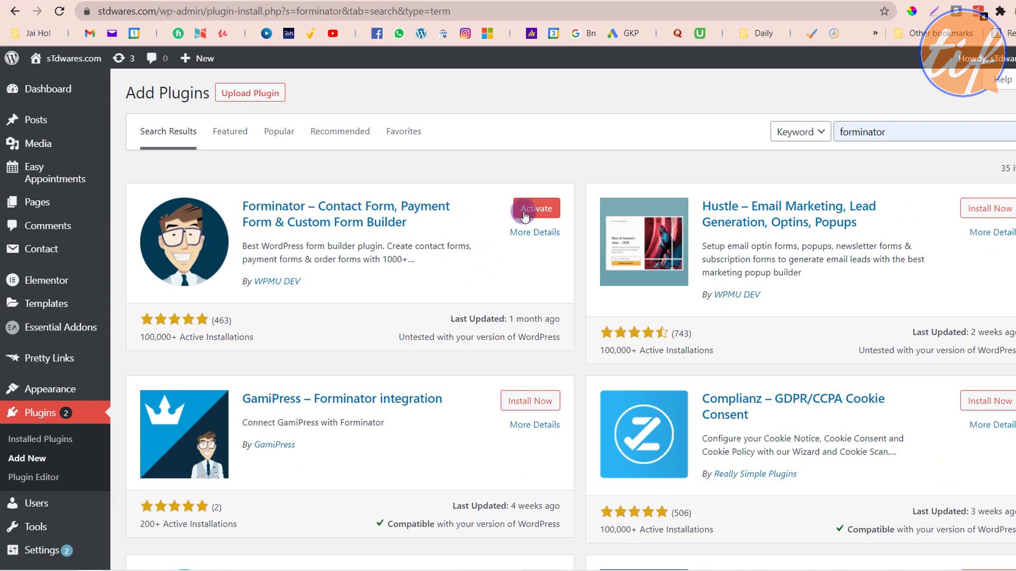
click(545, 211)
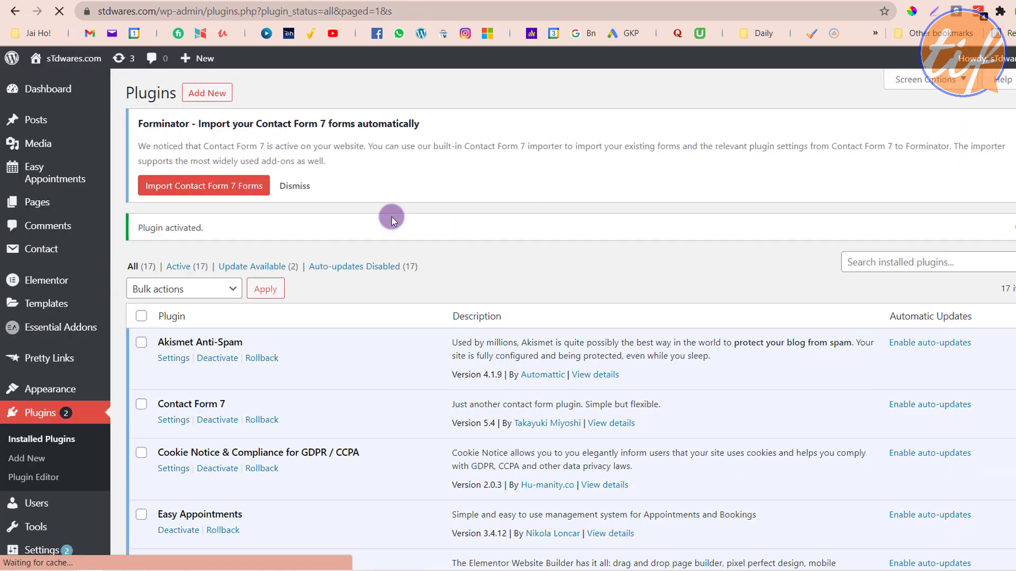
Deactivate the Contact Form 7 plugin in the installed plugins list
scroll(332, 376, down, 5)
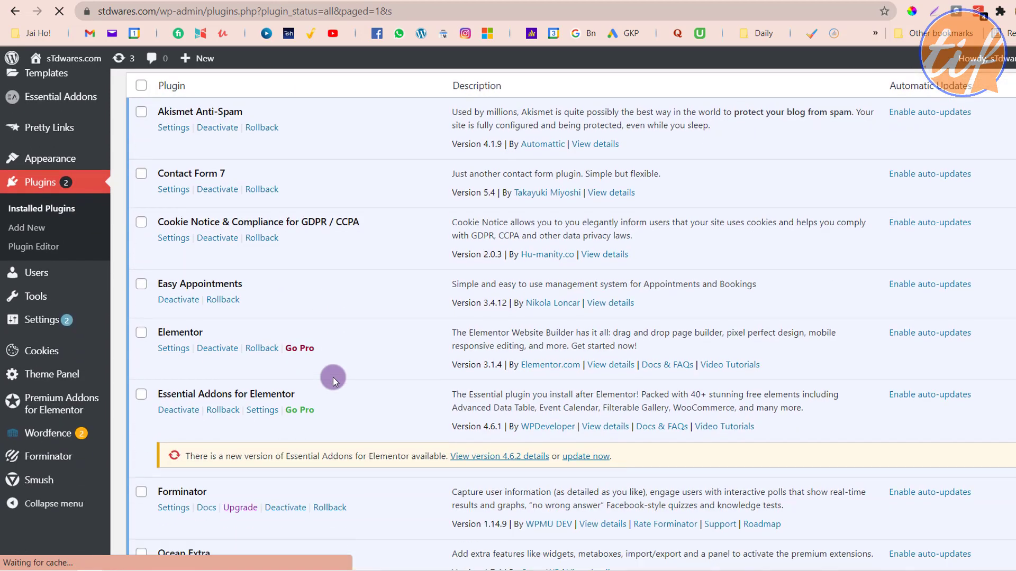
scroll(332, 376, down, 3)
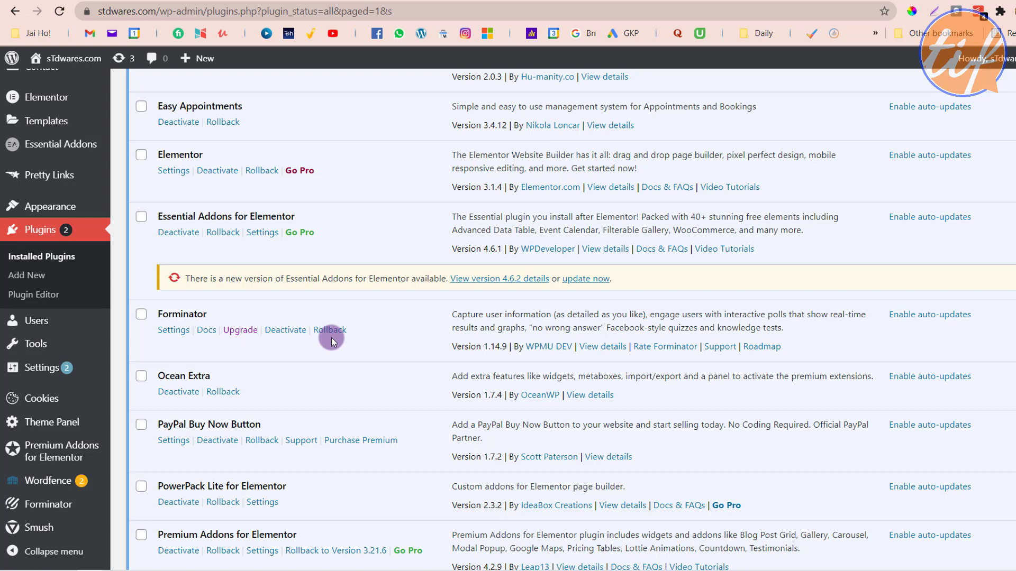
scroll(331, 338, up, 5)
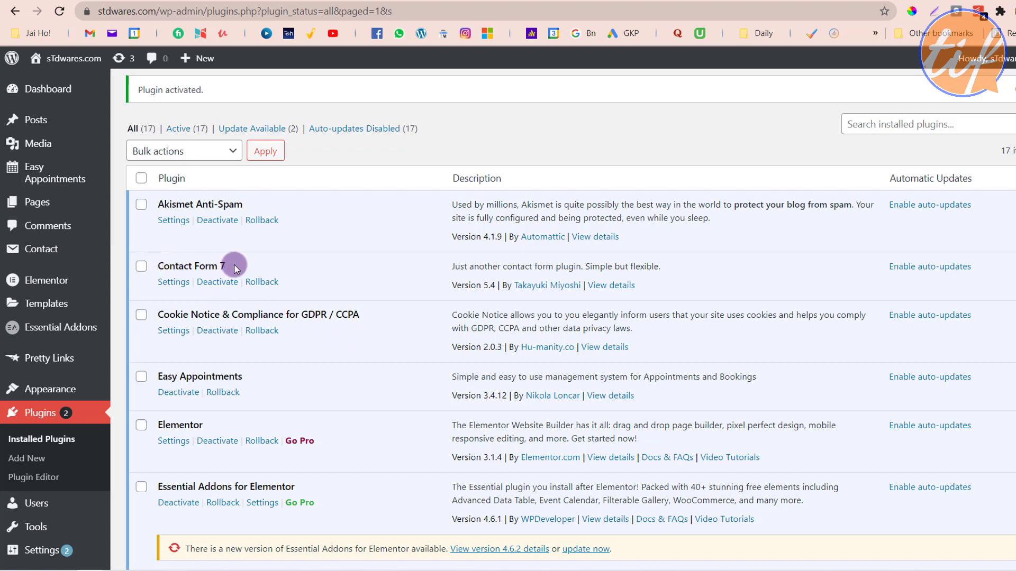
click(216, 284)
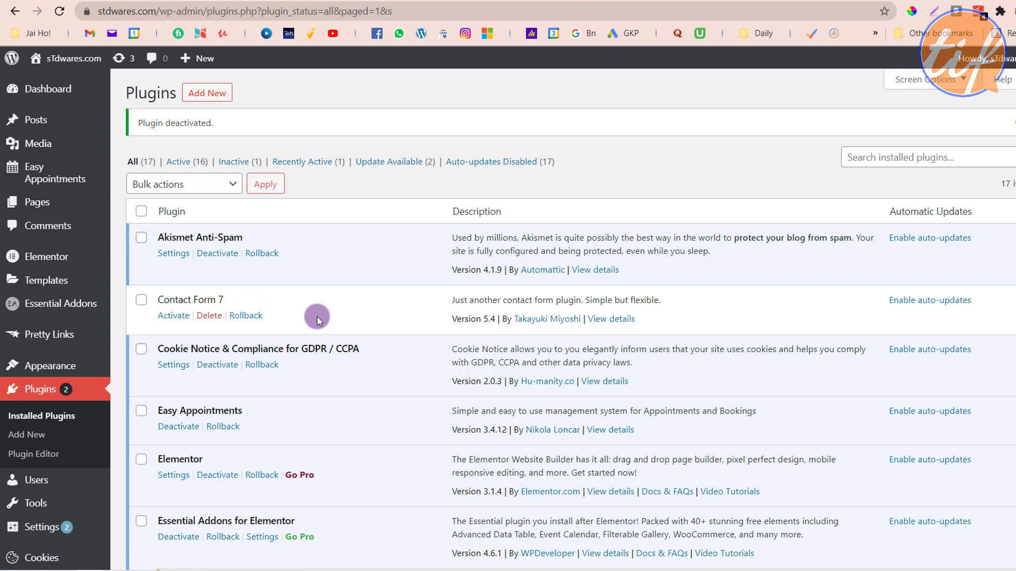
Open the Forminator plugin's settings and review its General options, including the modules listing and From Headers
scroll(317, 316, down, 4)
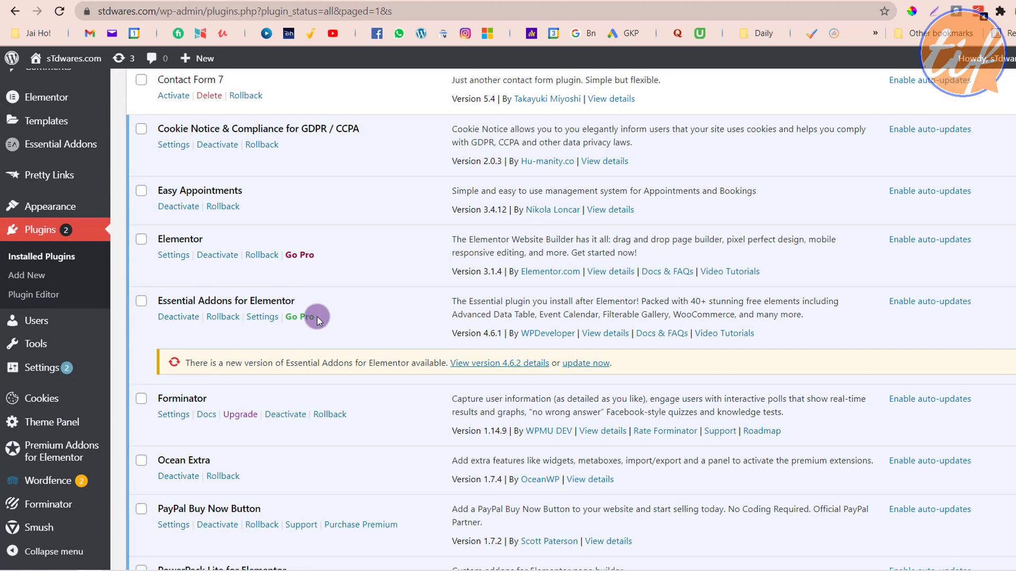
click(169, 414)
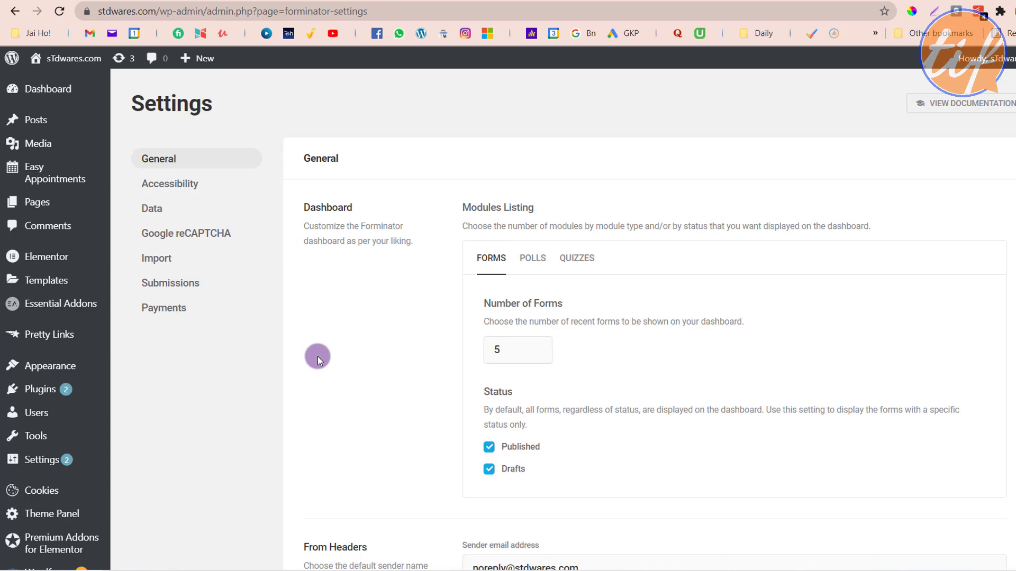
scroll(318, 356, down, 2)
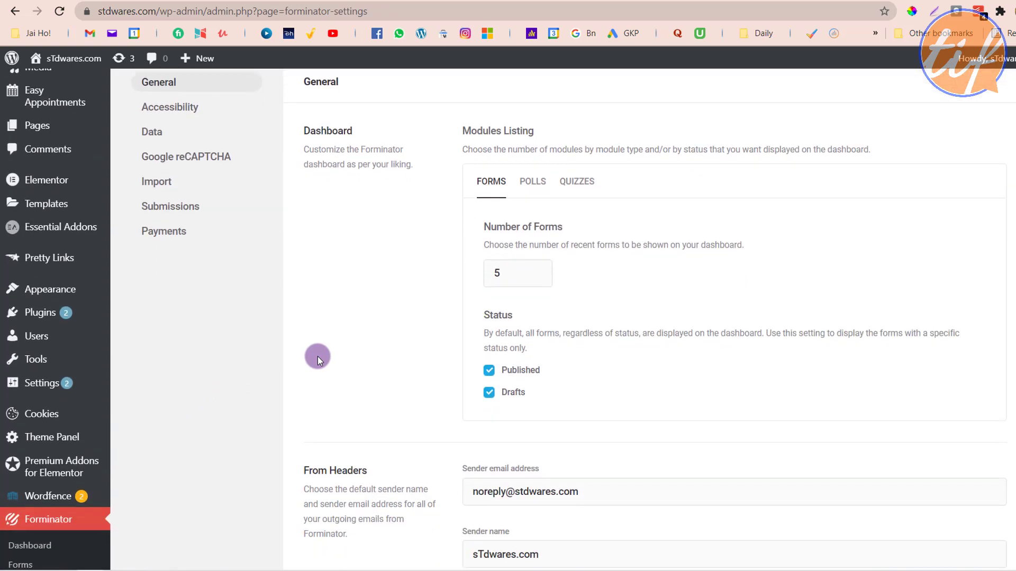
scroll(318, 357, up, 1)
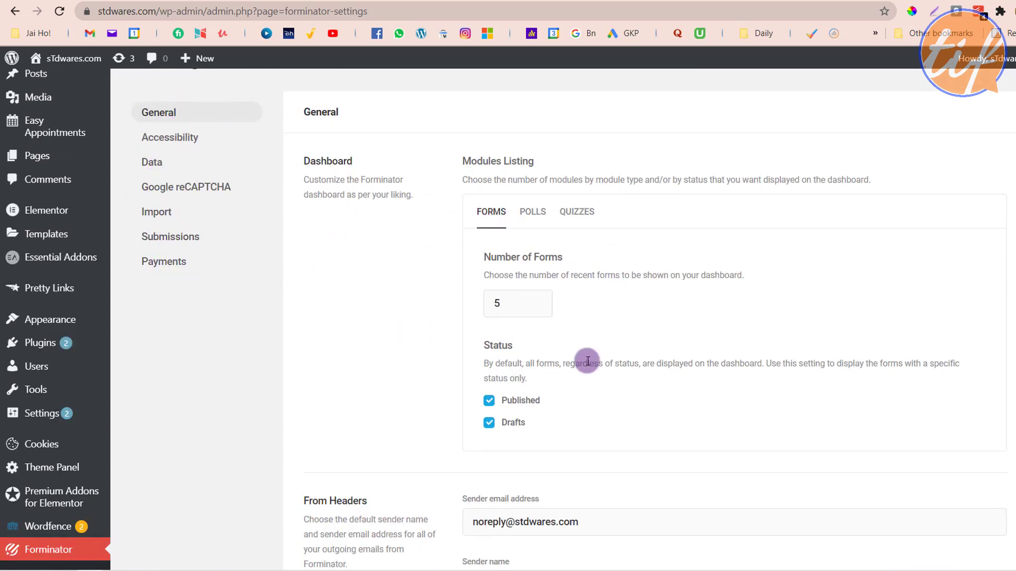
scroll(588, 361, down, 2)
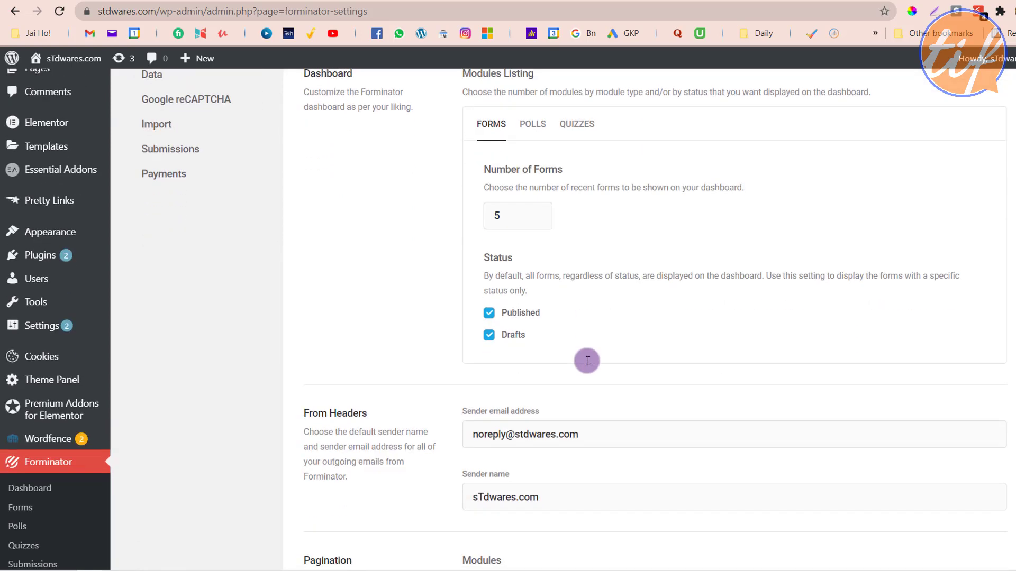
scroll(585, 358, down, 3)
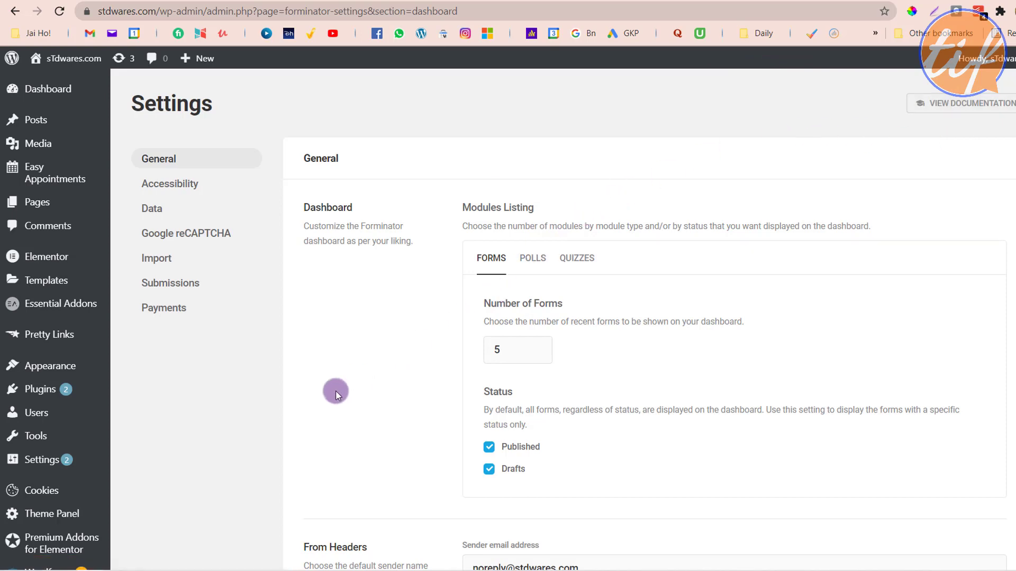
Look through Forminator's admin sections, such as Forms, Submissions, Integrations and Forminator Pro
scroll(79, 428, down, 3)
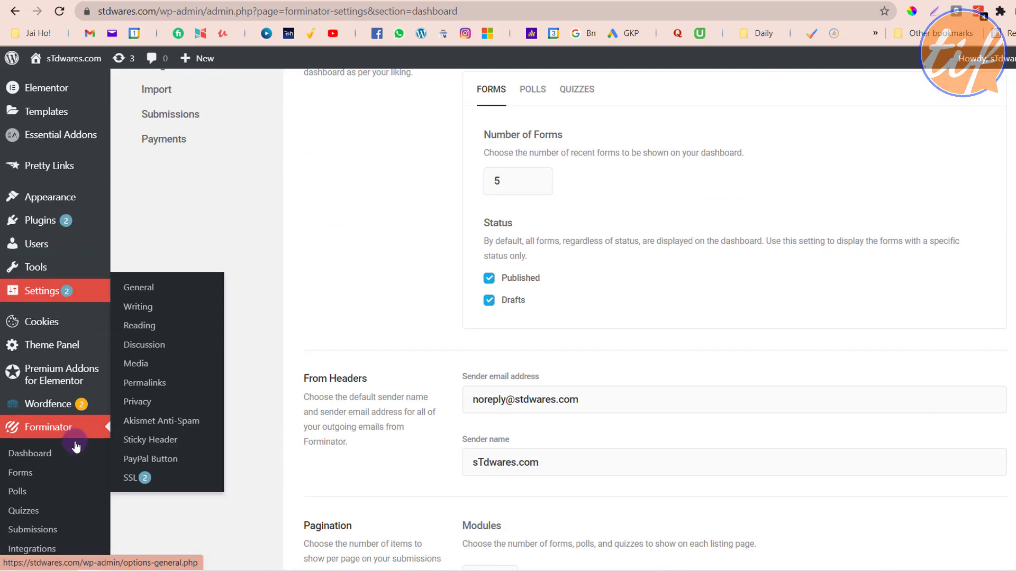
scroll(49, 416, down, 2)
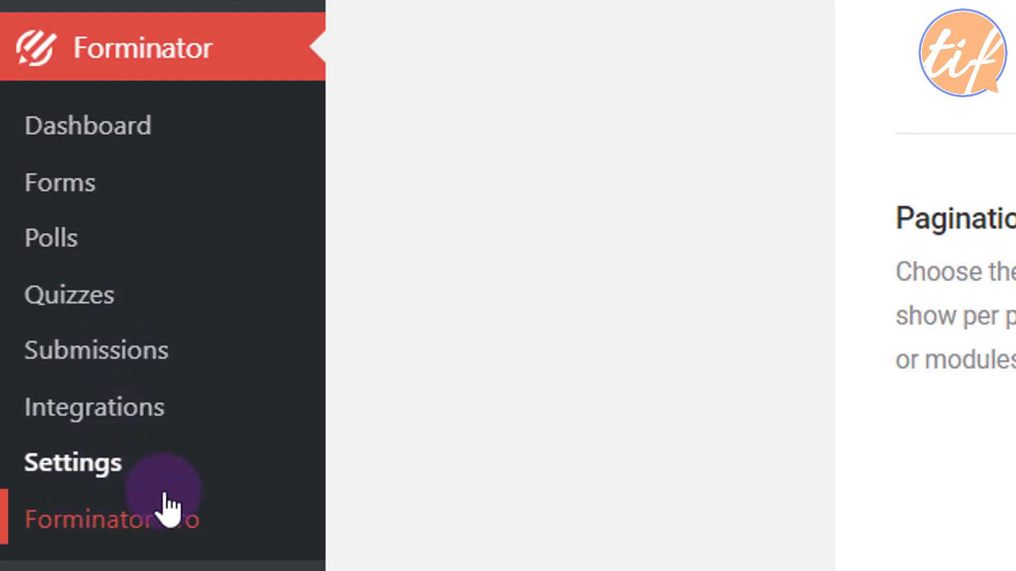
scroll(183, 498, down, 4)
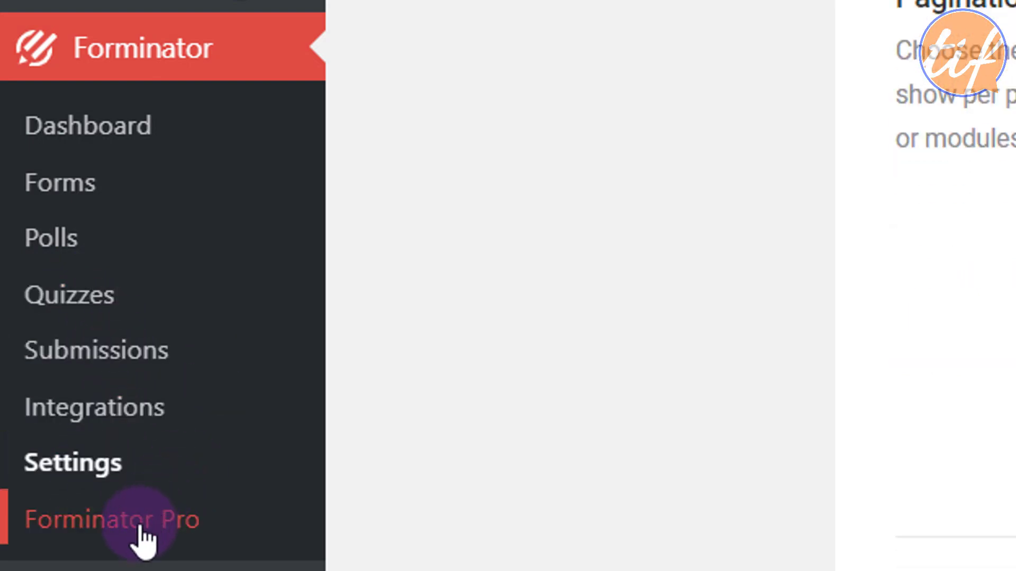
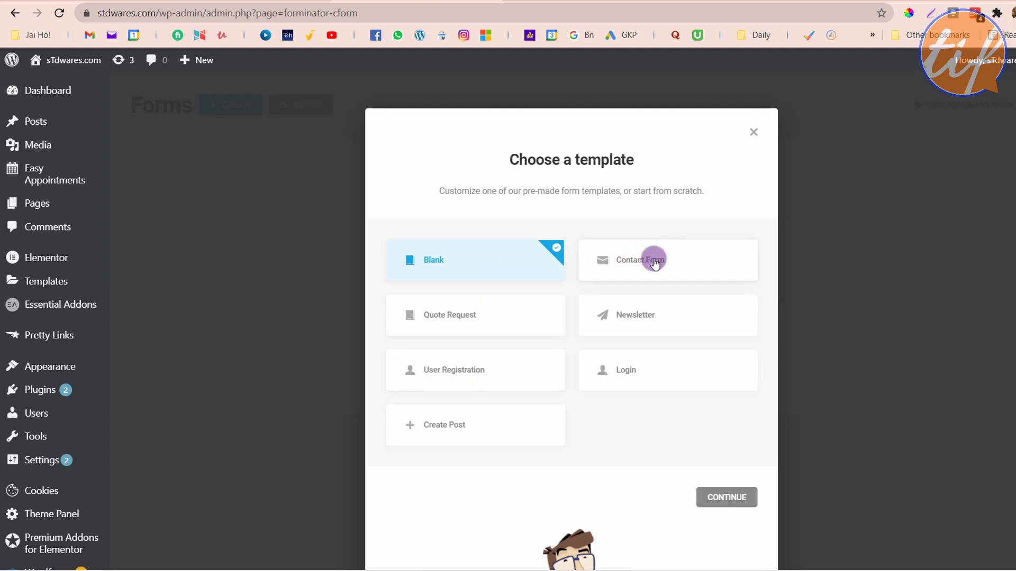
Create a new form from the Contact Form template and name it "contact"
click(654, 261)
scroll(904, 347, down, 1)
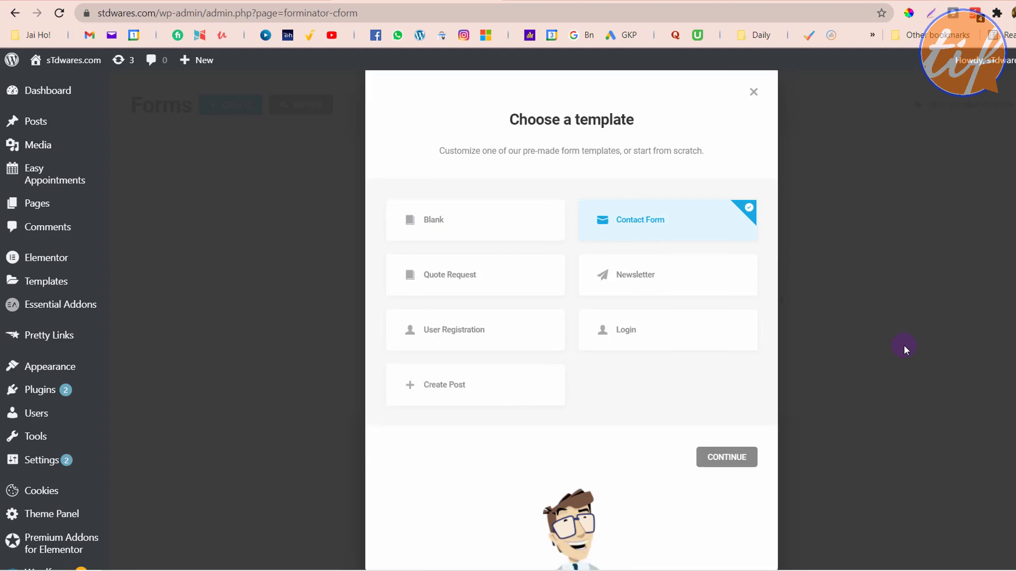
click(720, 458)
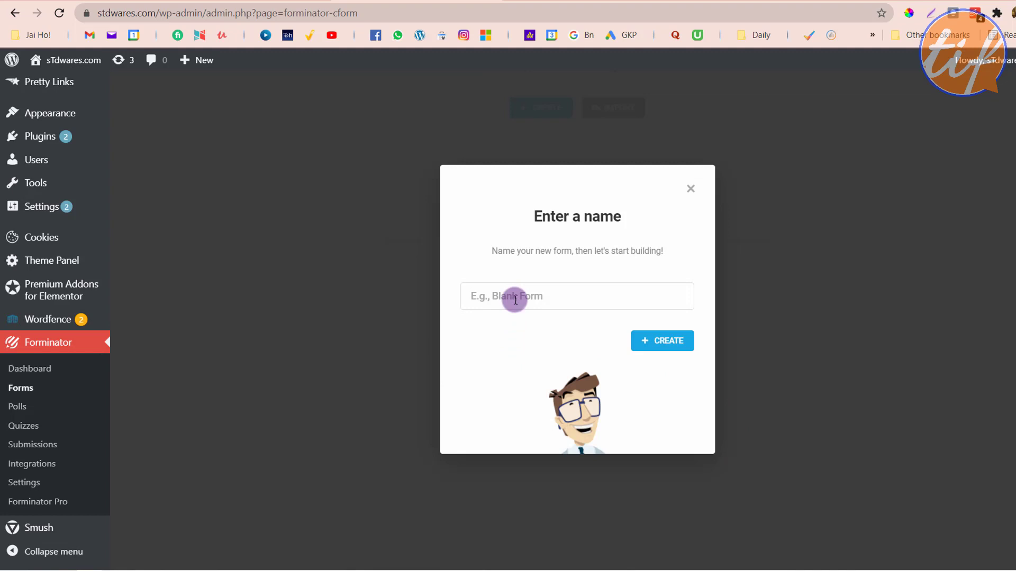
text(contact)
click(668, 344)
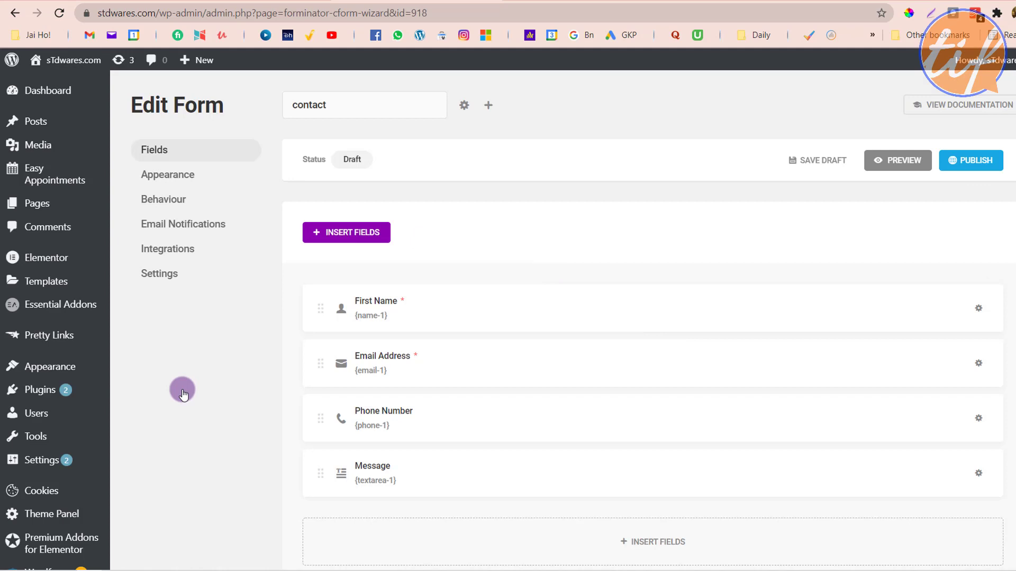
Change the First Name field's label to "Full Name" and its placeholder to an example first and last name
scroll(182, 391, down, 2)
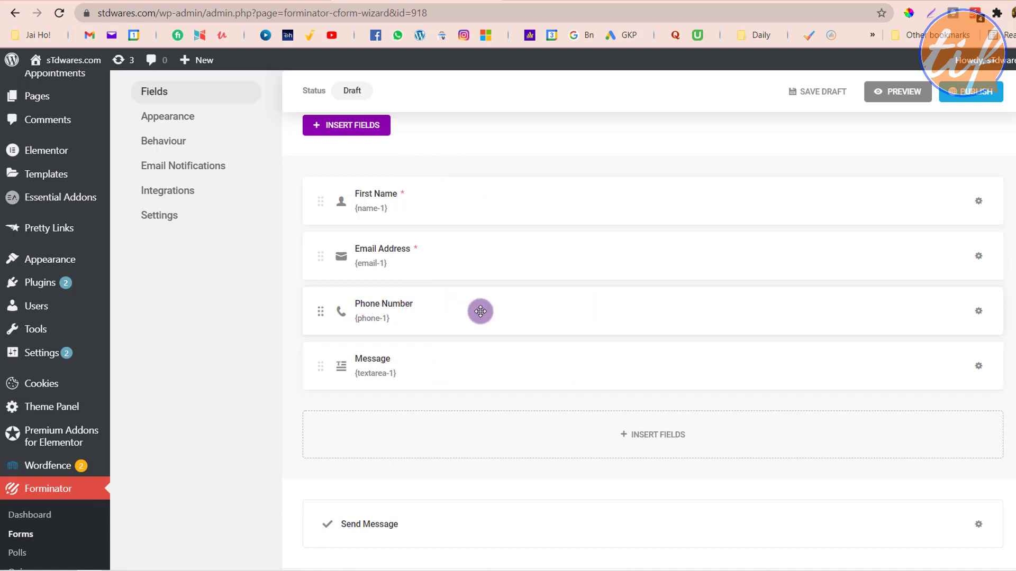
scroll(481, 311, down, 2)
scroll(480, 311, up, 3)
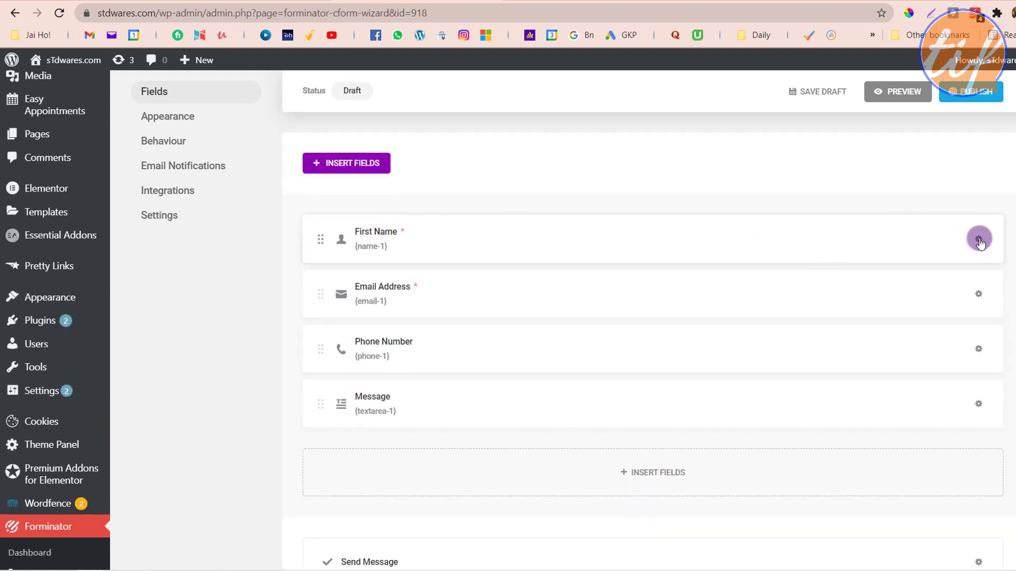
click(978, 239)
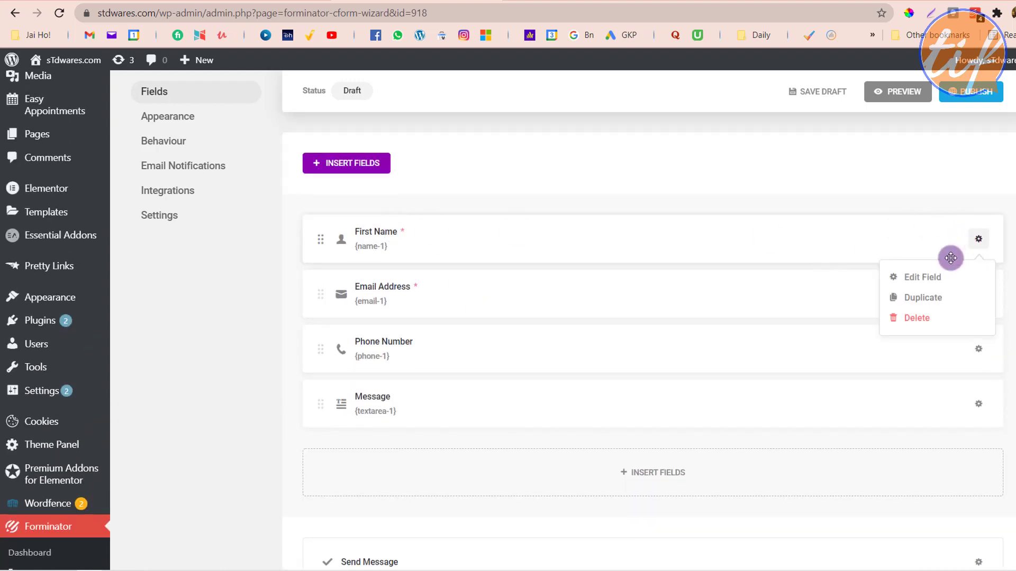
click(925, 279)
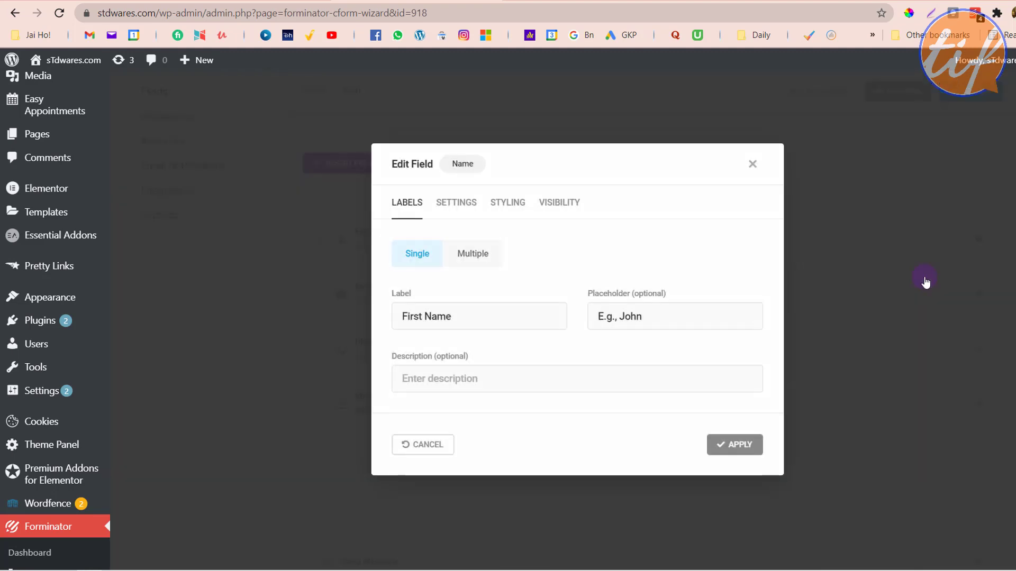
triple_click(468, 315)
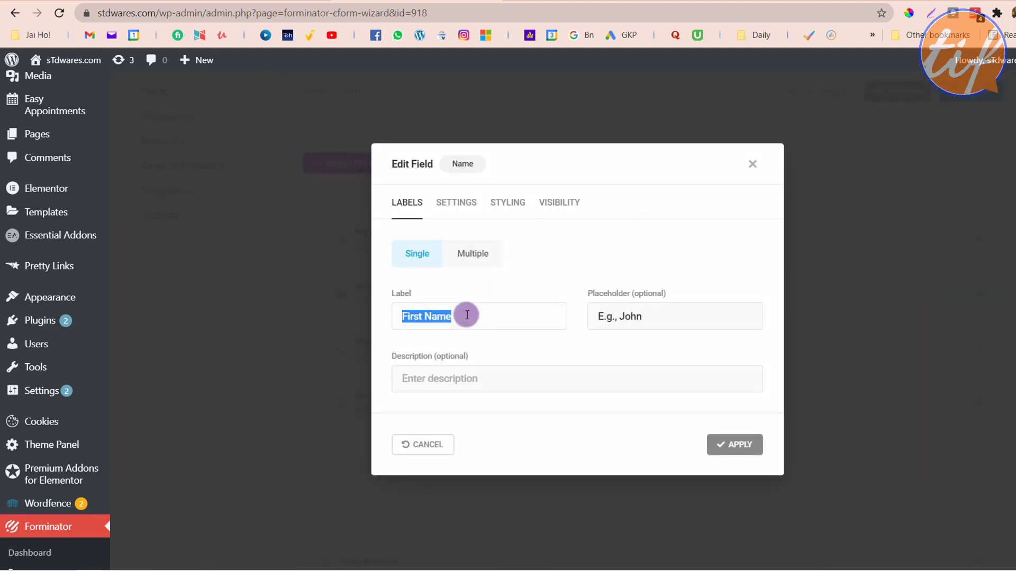
text(F)
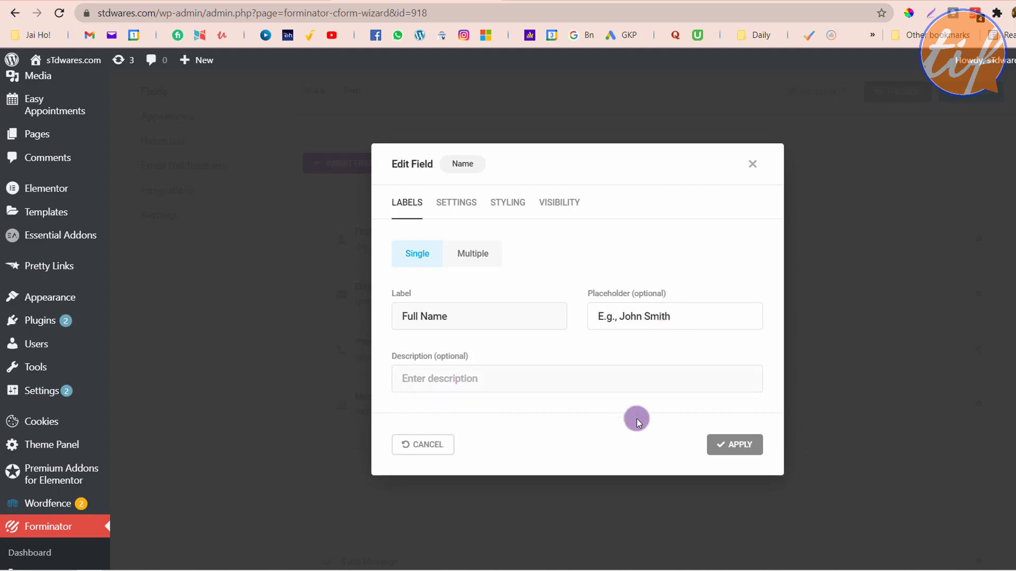
click(746, 450)
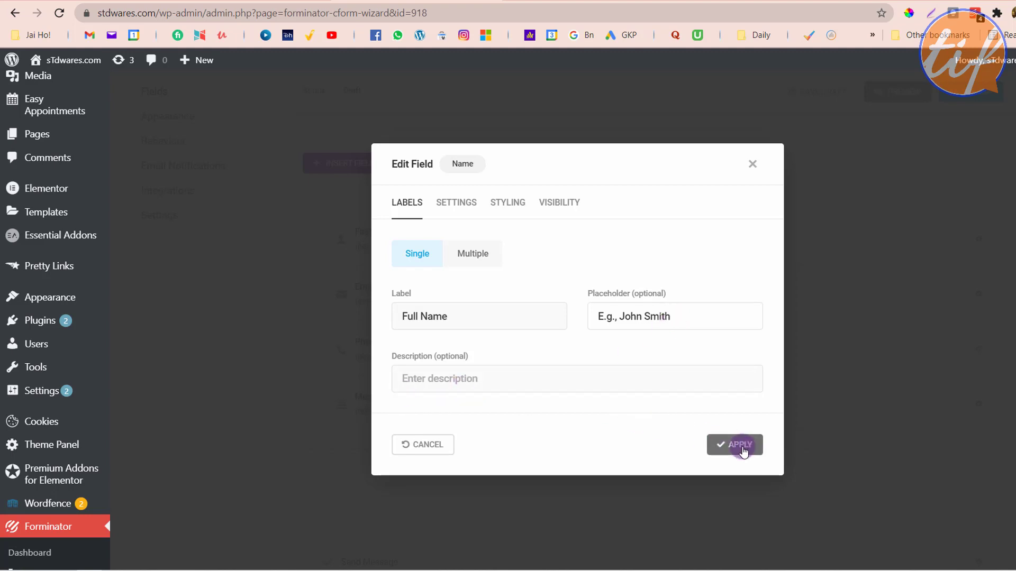
Review the name field's Settings, Styling and Visibility options, and apply the field's label and placeholder edits
click(459, 202)
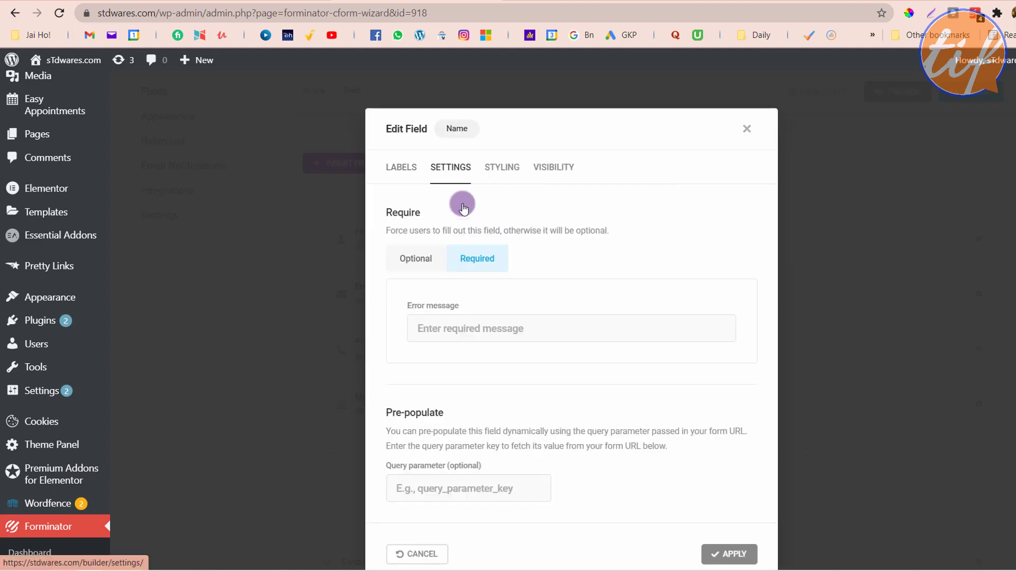
click(503, 167)
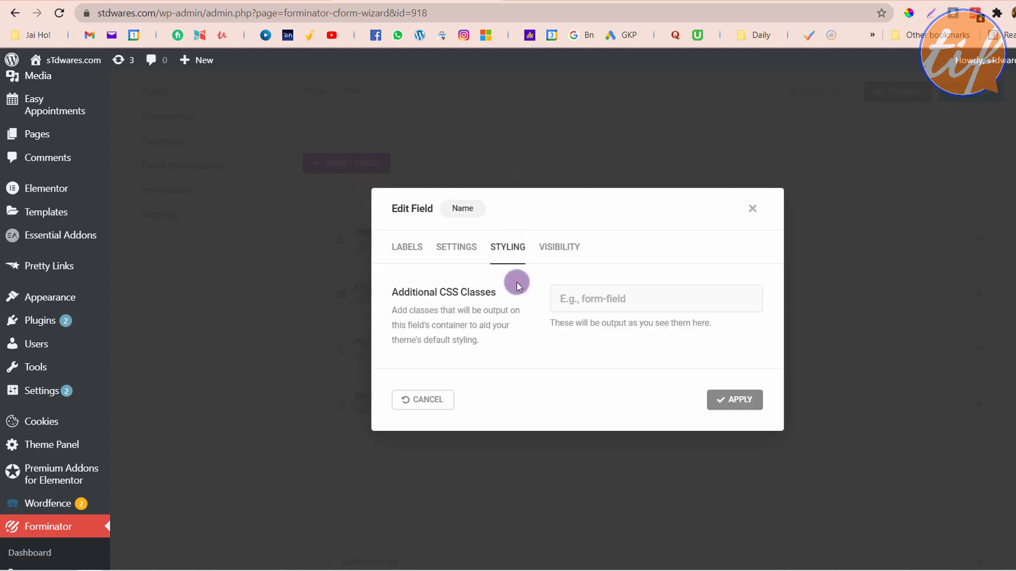
click(561, 246)
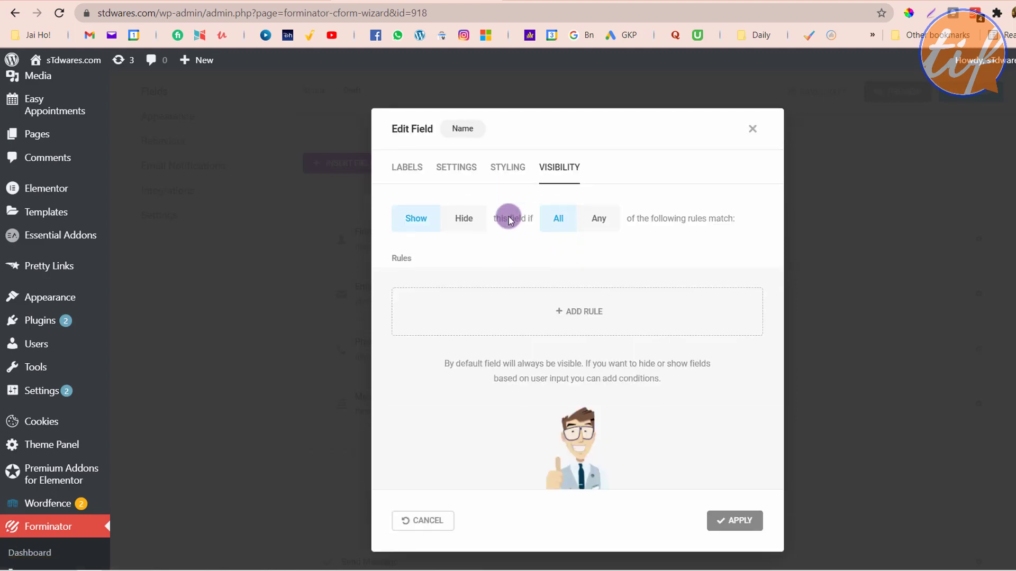
click(402, 168)
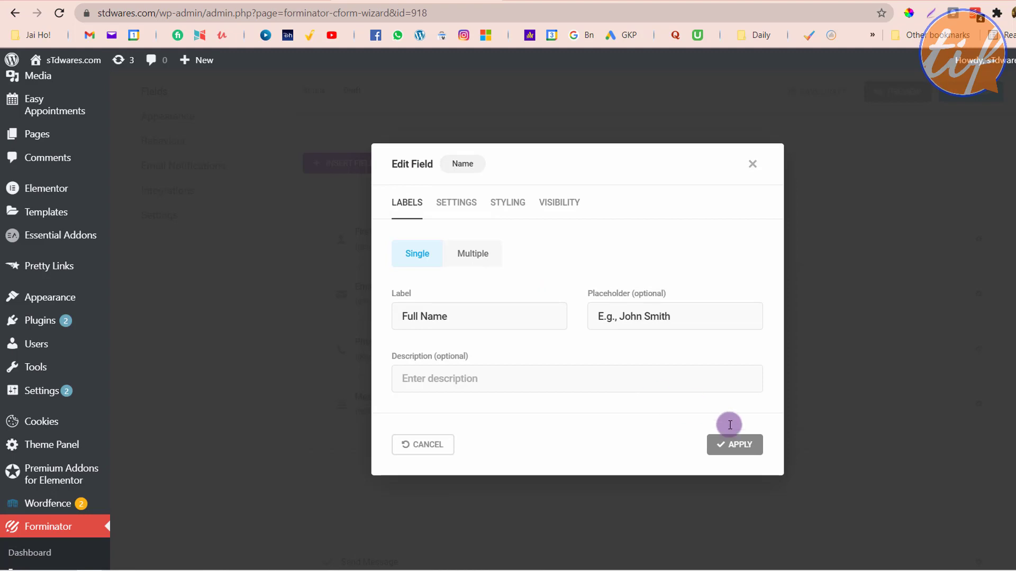
click(737, 447)
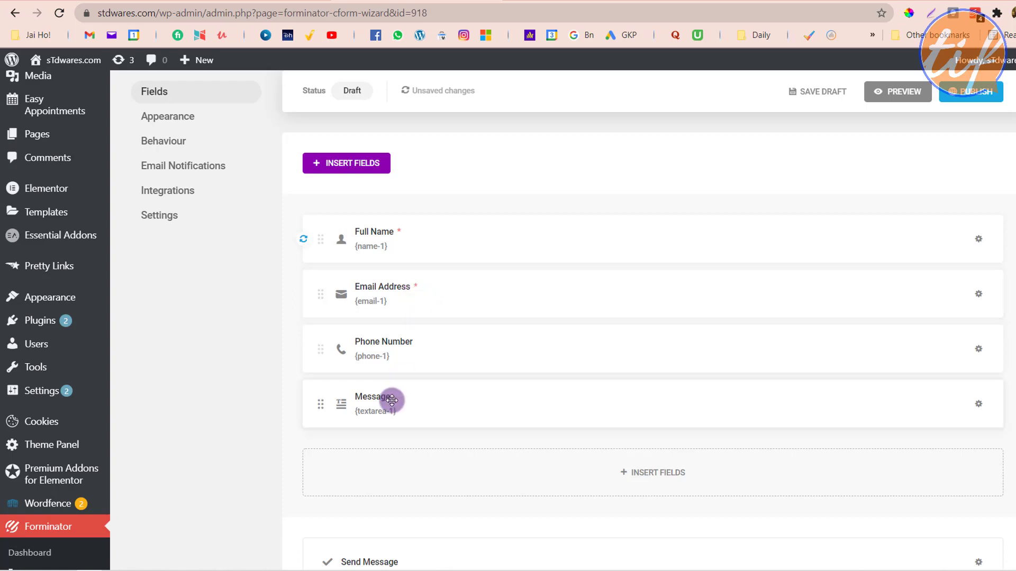
Look over the form's field list, and open the Appearance settings to examine the Design Style, Colors and Fonts options
scroll(392, 400, down, 4)
scroll(392, 401, up, 3)
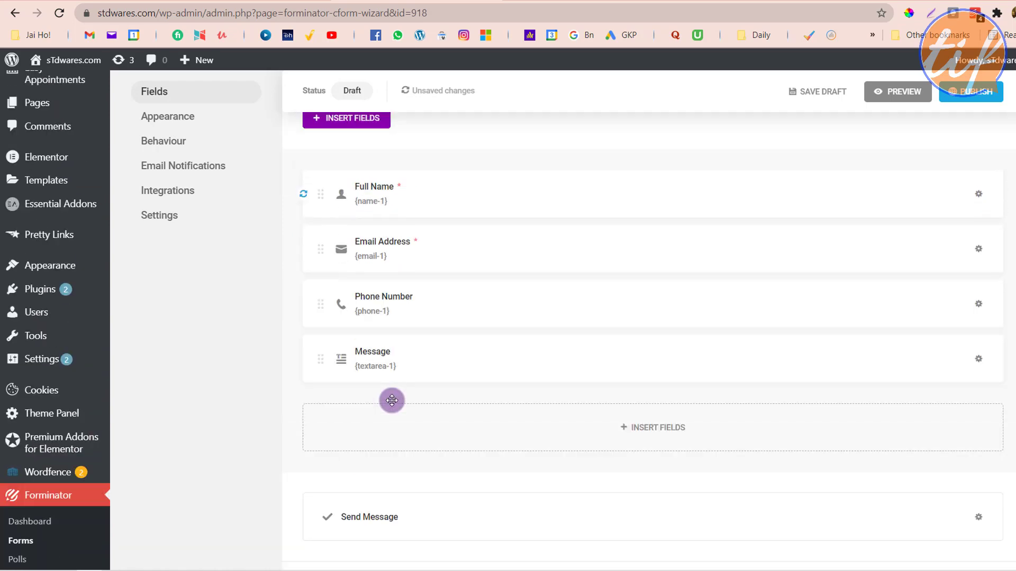
scroll(391, 401, up, 3)
scroll(390, 399, down, 5)
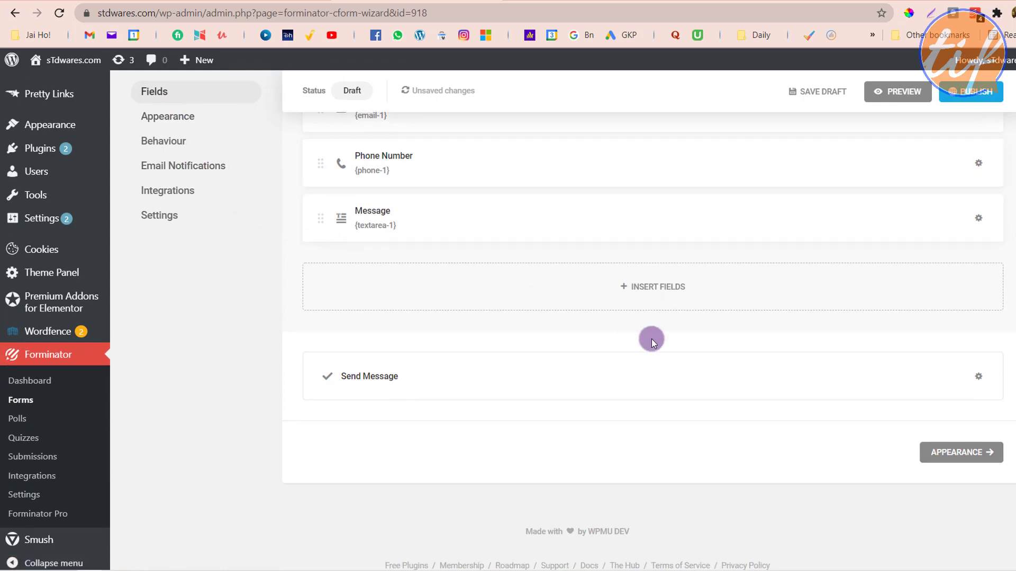
click(964, 455)
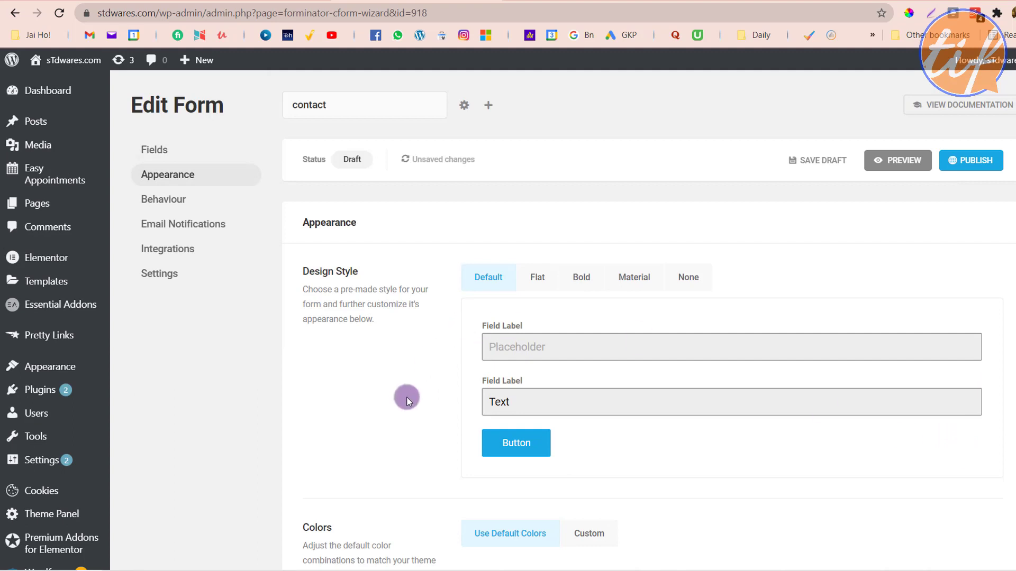
scroll(407, 400, down, 2)
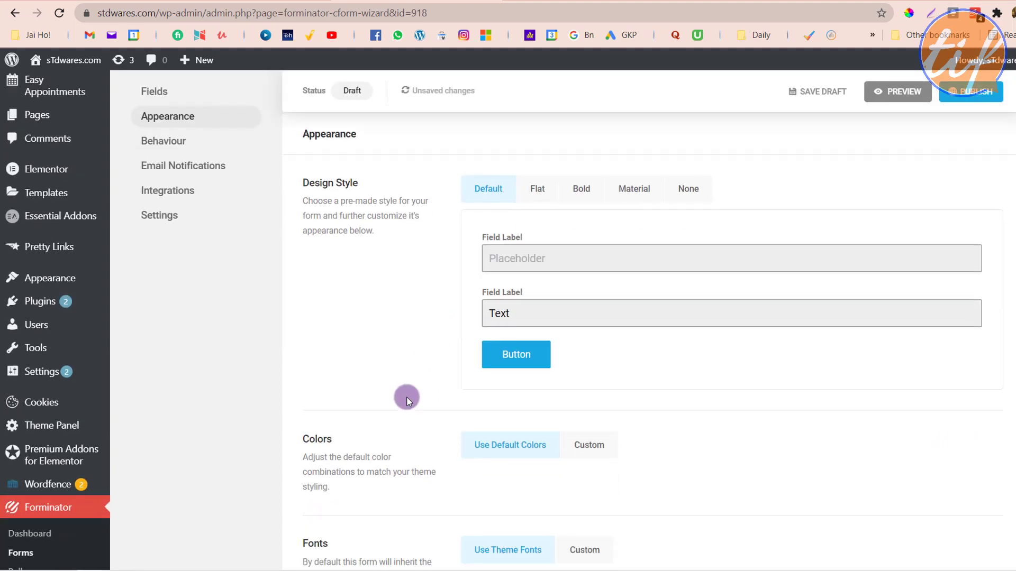
scroll(407, 401, down, 3)
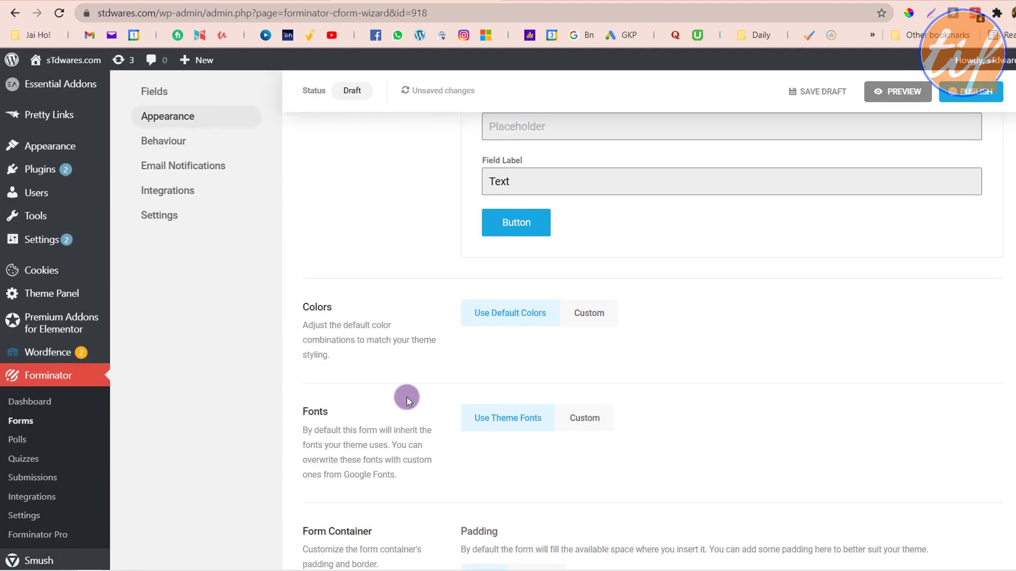
scroll(408, 395, up, 2)
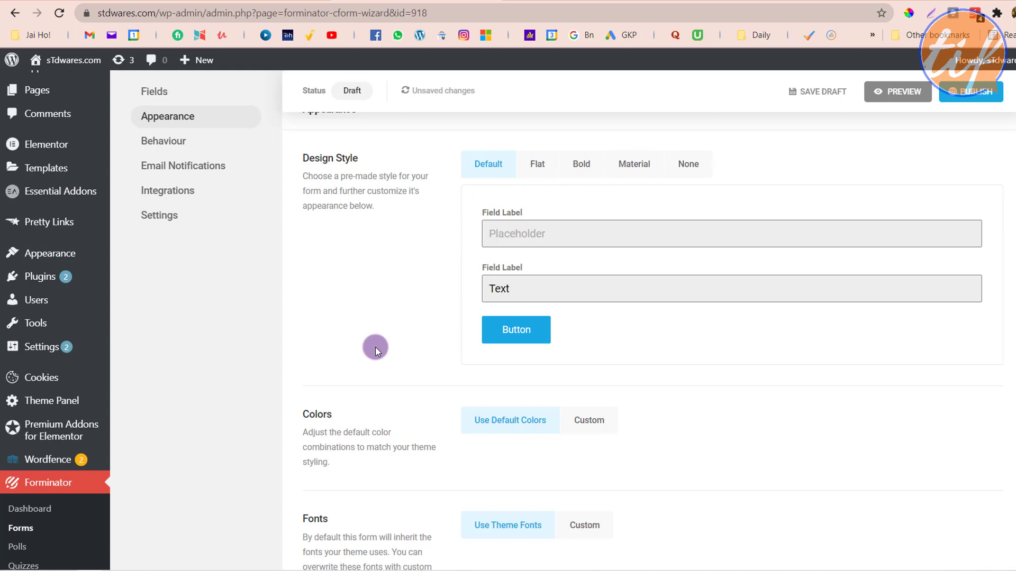
Switch the form's Colors to Custom and review the color elements, Fonts, Form Container and Custom CSS options
scroll(376, 347, down, 4)
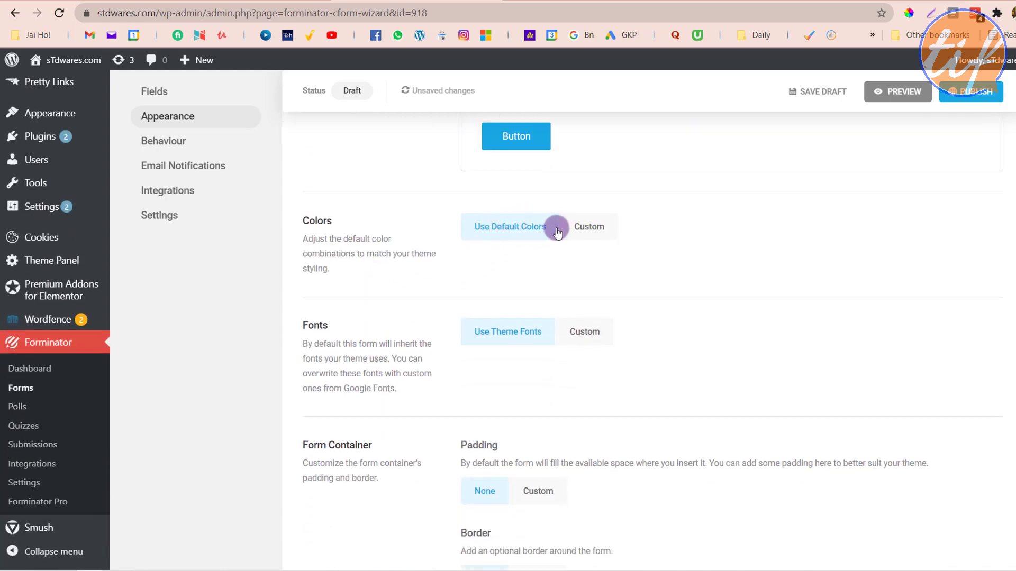
click(604, 229)
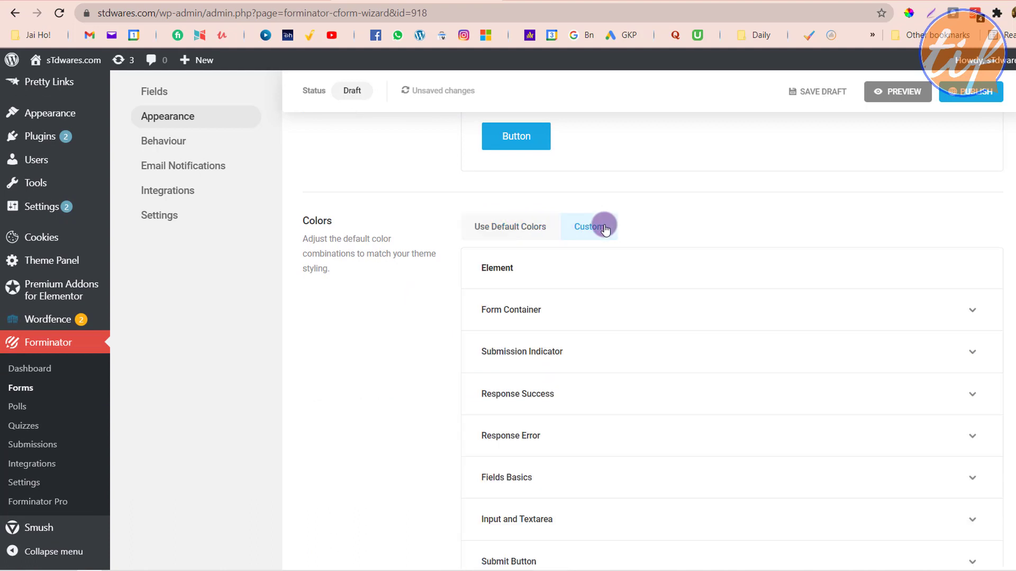
scroll(683, 257, down, 3)
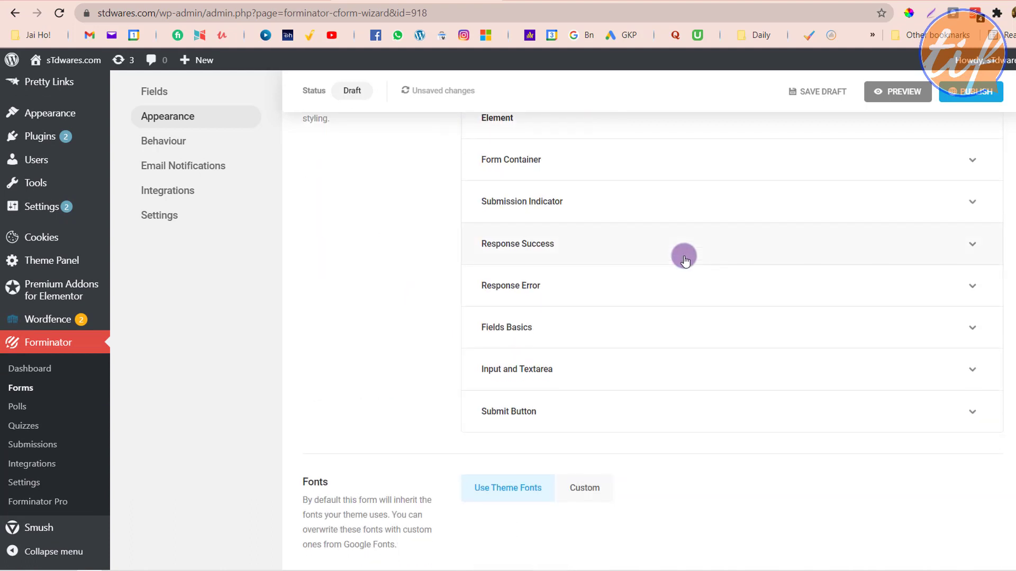
scroll(684, 259, down, 6)
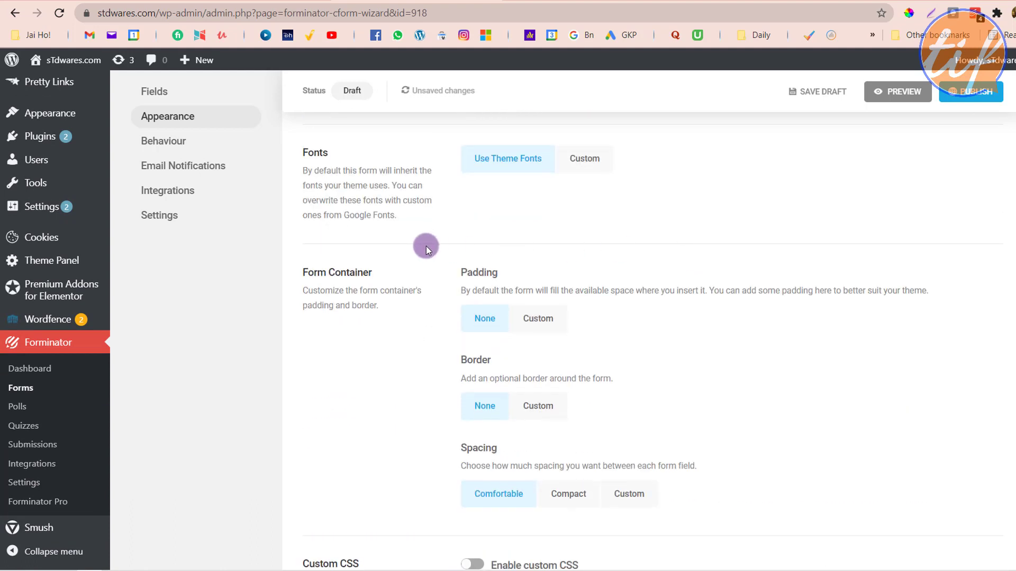
scroll(410, 372, down, 4)
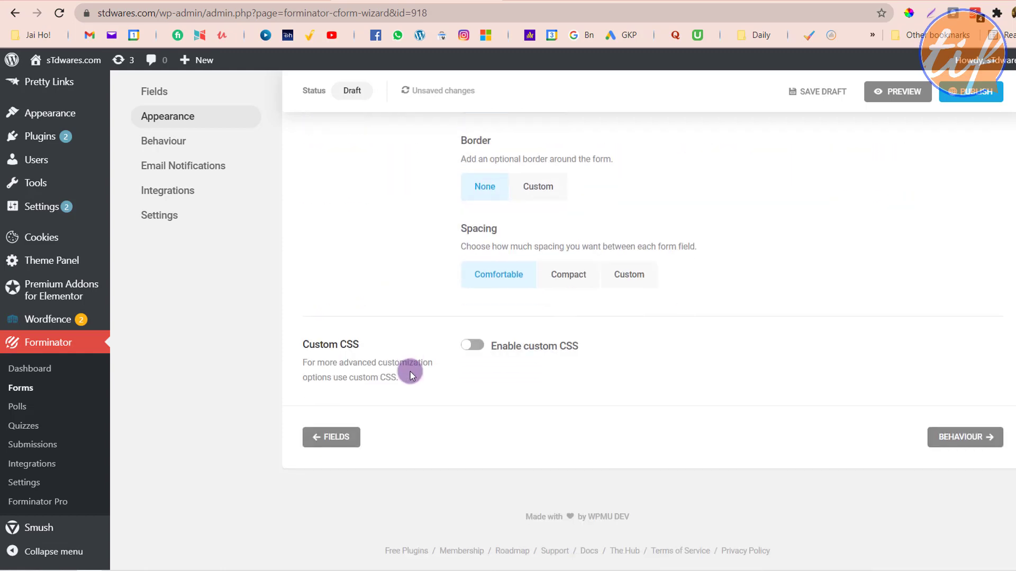
scroll(411, 372, up, 12)
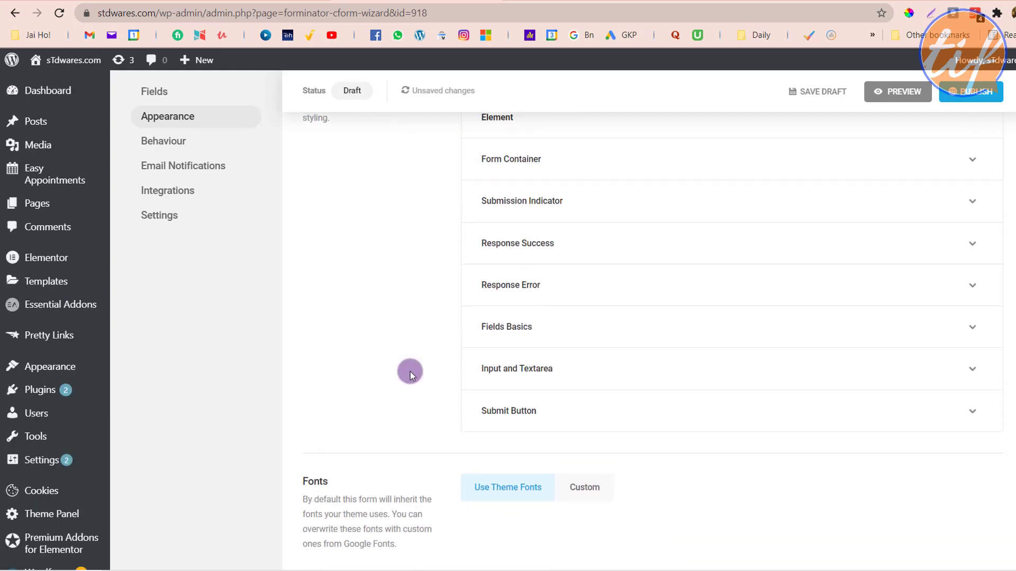
scroll(411, 372, up, 7)
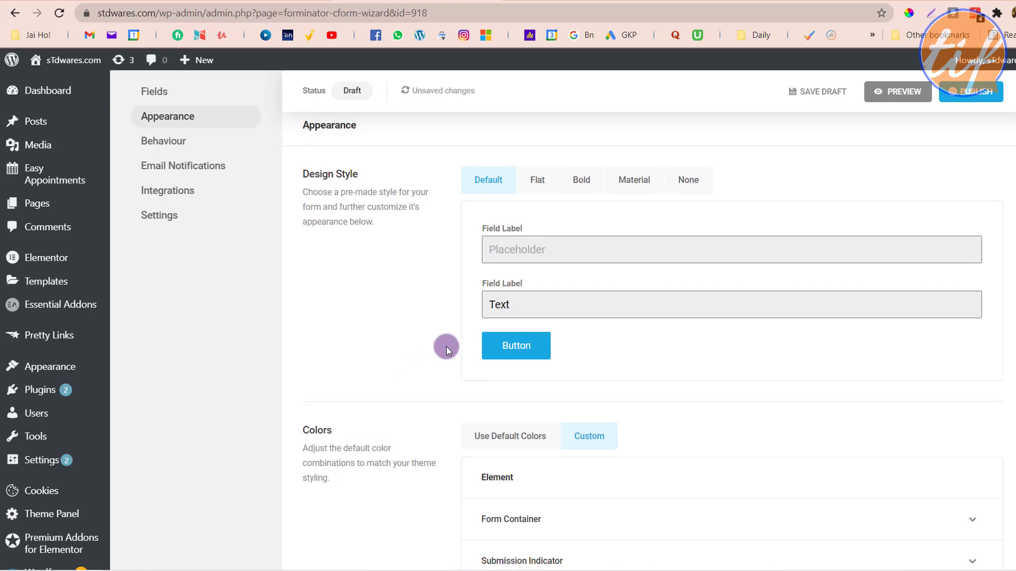
scroll(408, 386, down, 1)
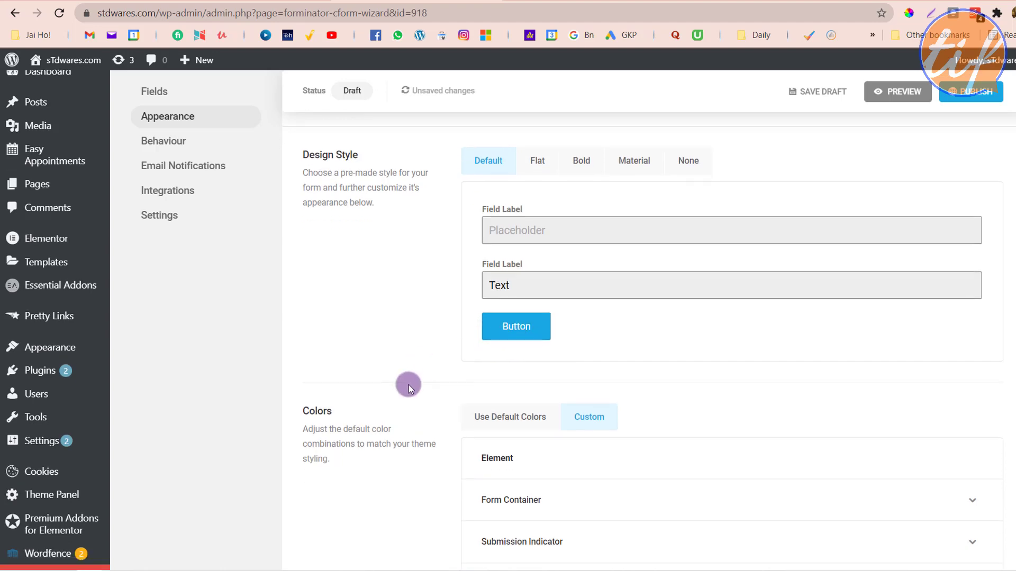
Compare the Flat, Bold, Material and None design styles, and set the form's design style to Material
click(538, 158)
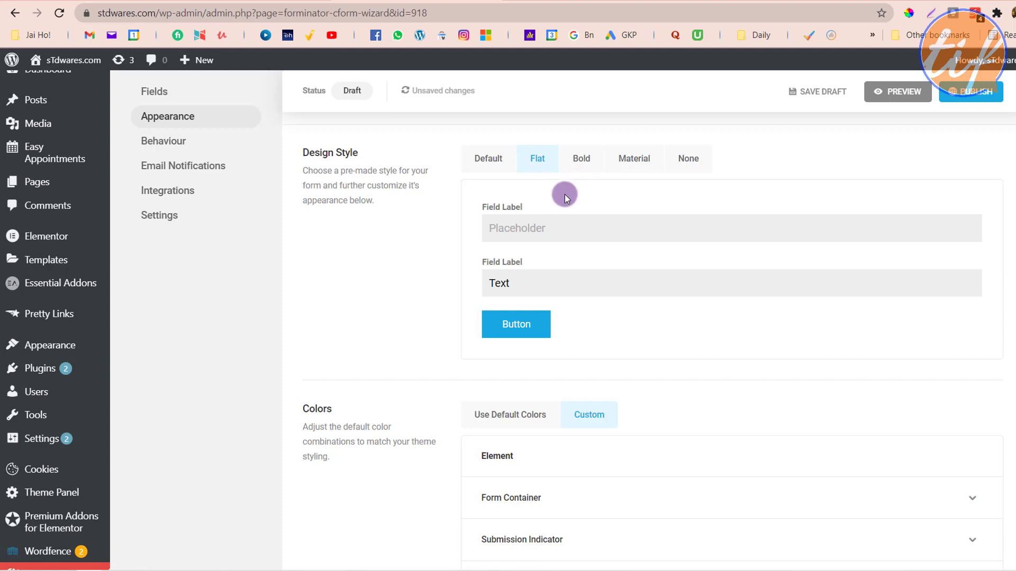
click(586, 160)
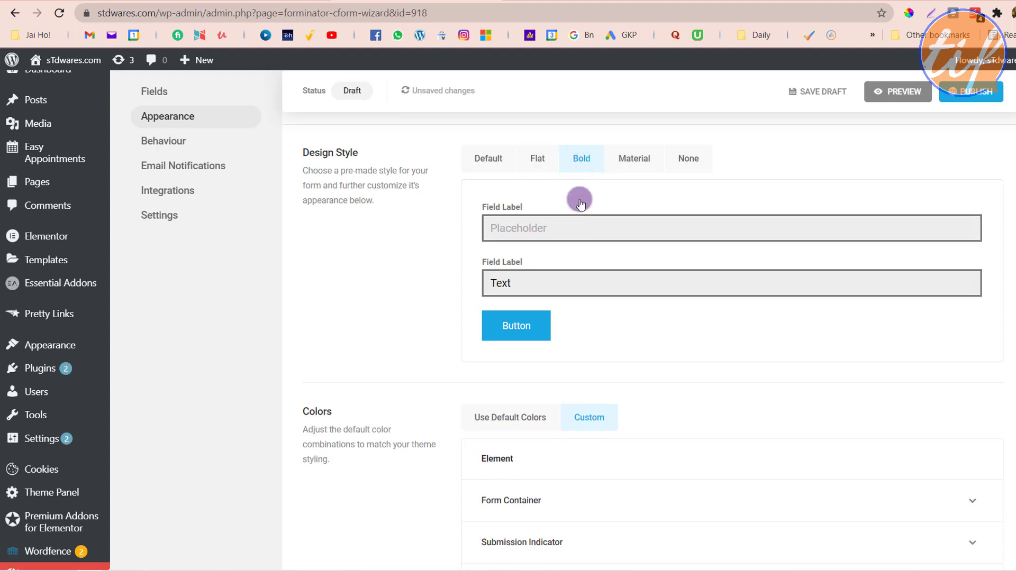
click(638, 160)
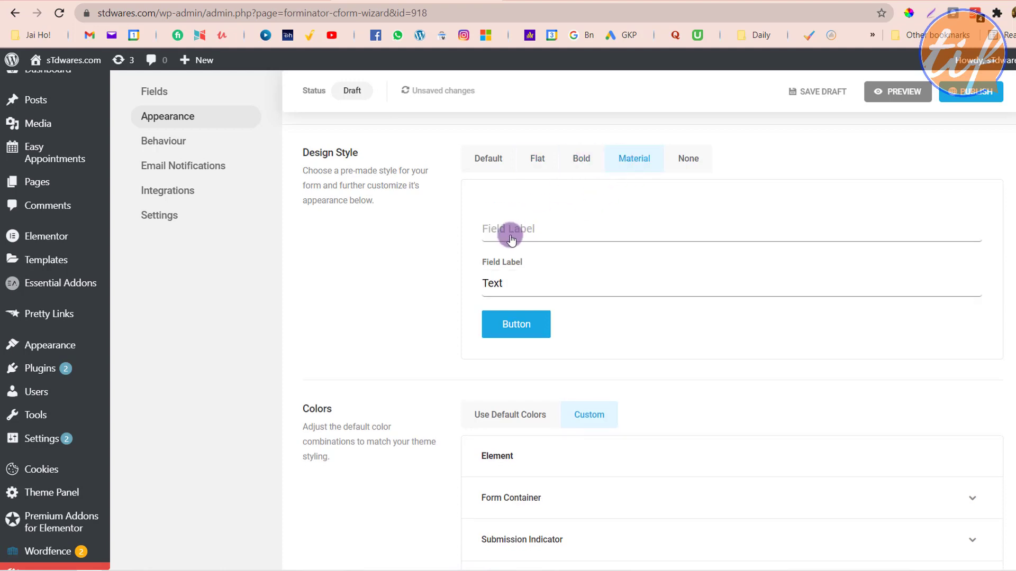
click(688, 160)
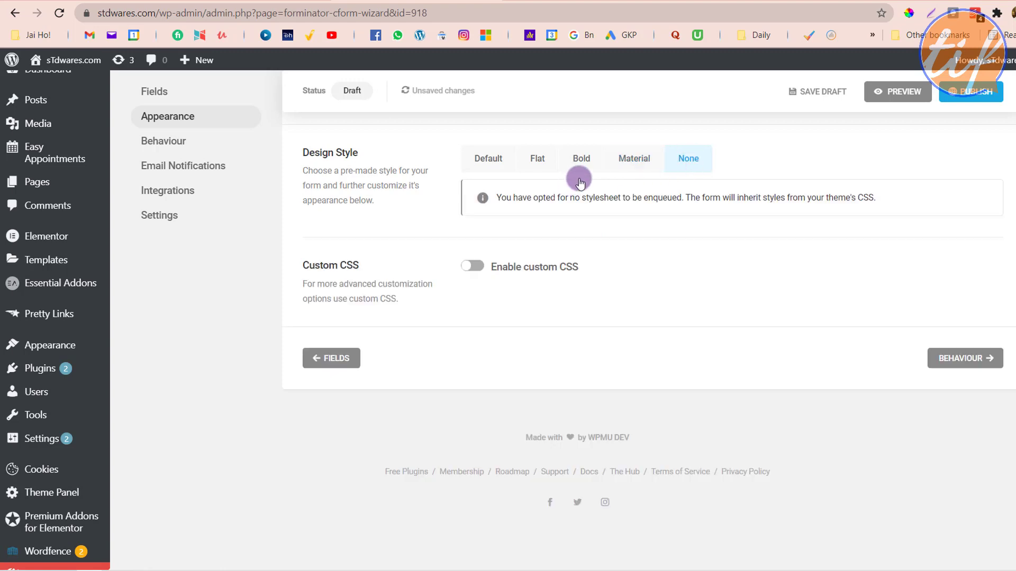
click(635, 159)
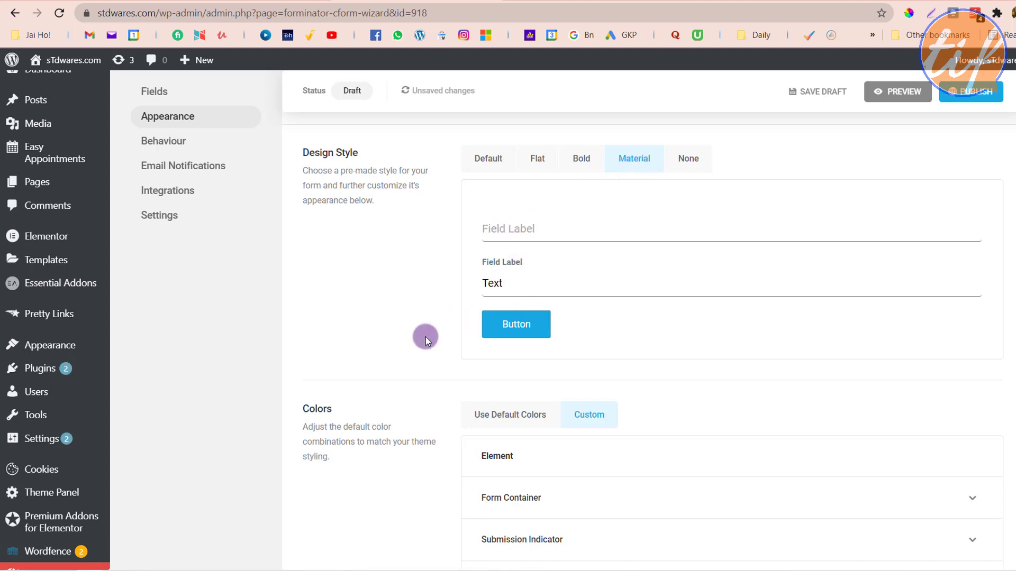
scroll(425, 337, down, 5)
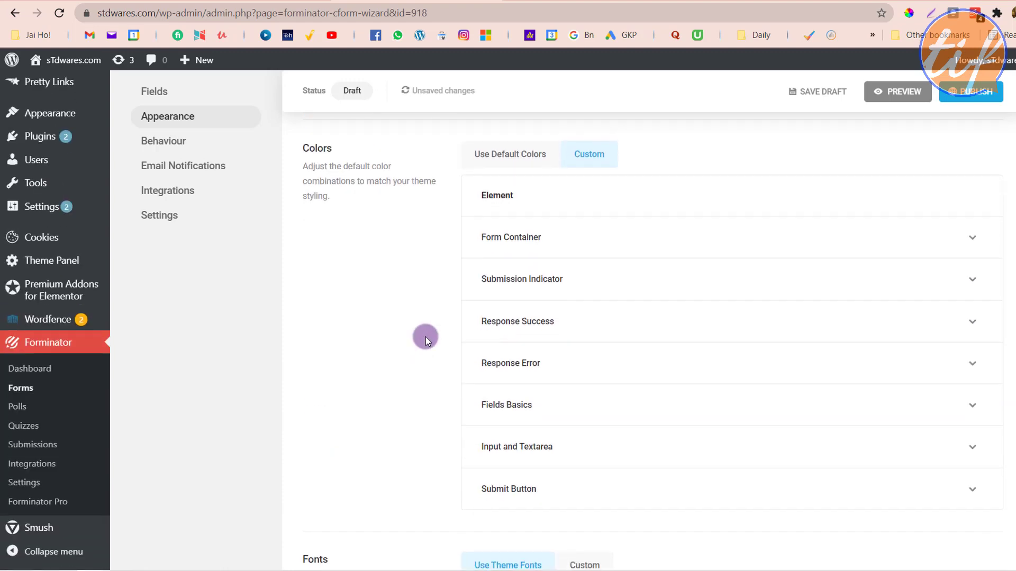
Set the Submit Button's default background color to #ff0000 in the form's custom colors
scroll(425, 337, down, 2)
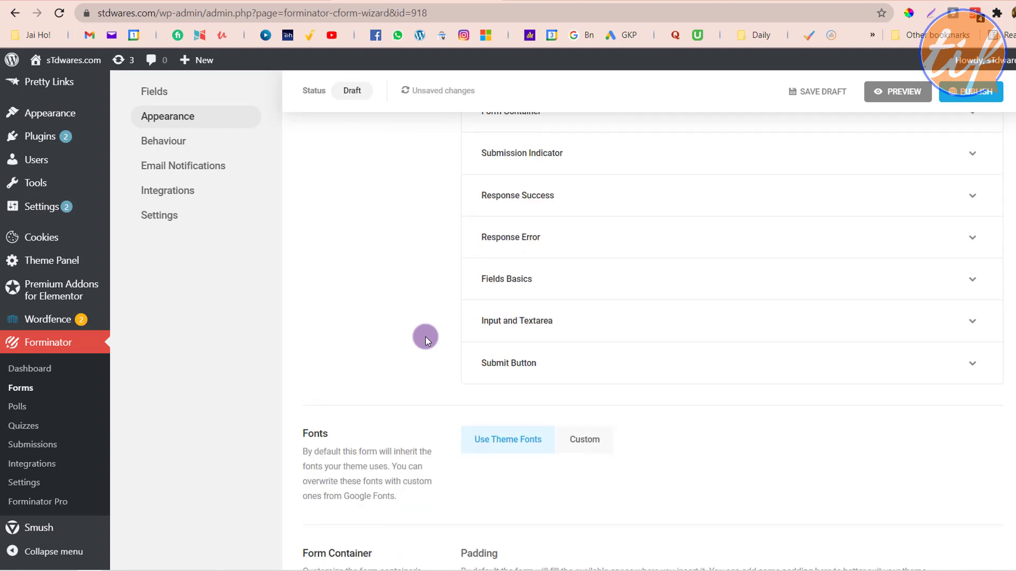
click(519, 365)
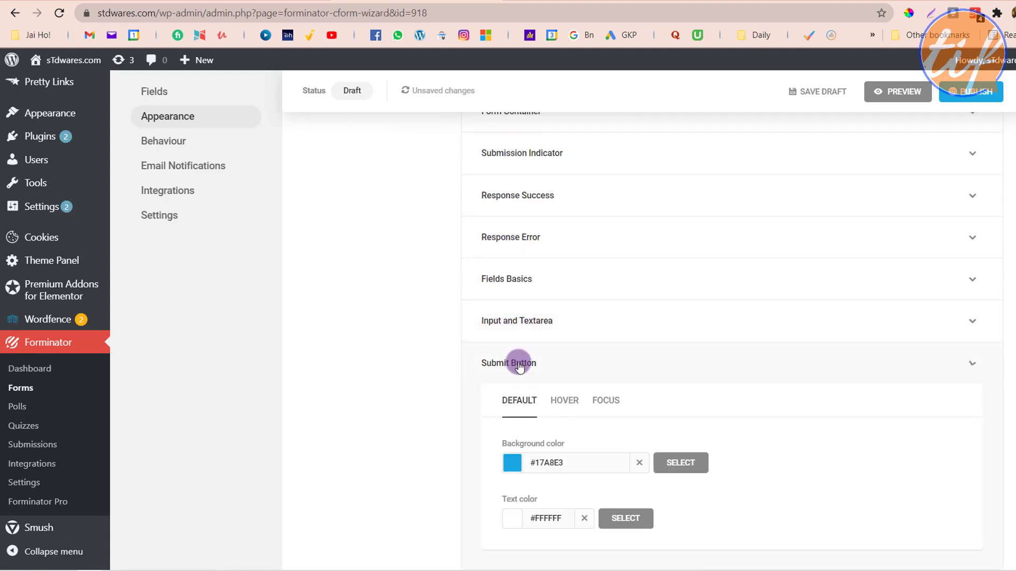
scroll(402, 409, down, 3)
scroll(402, 409, down, 1)
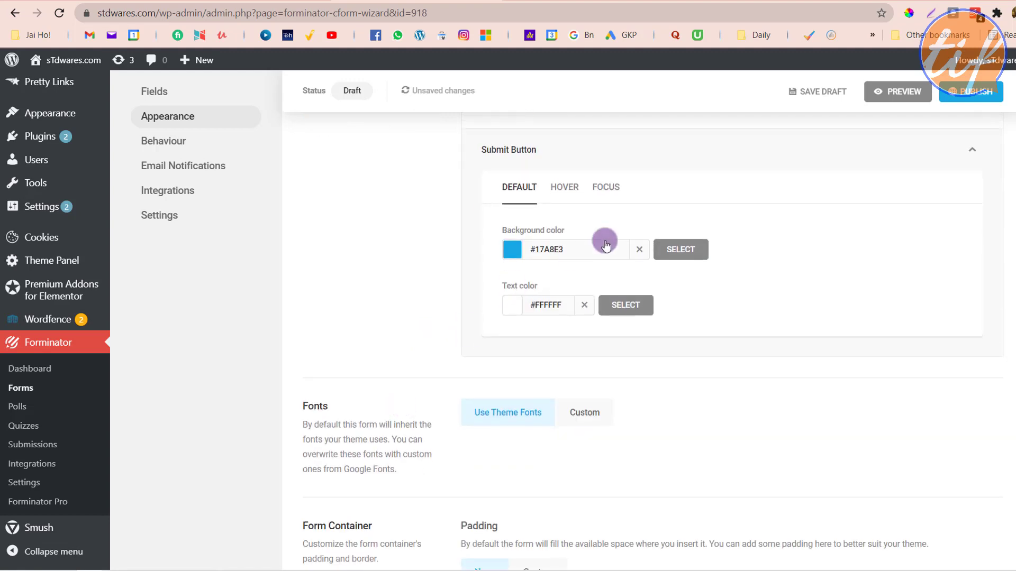
click(681, 252)
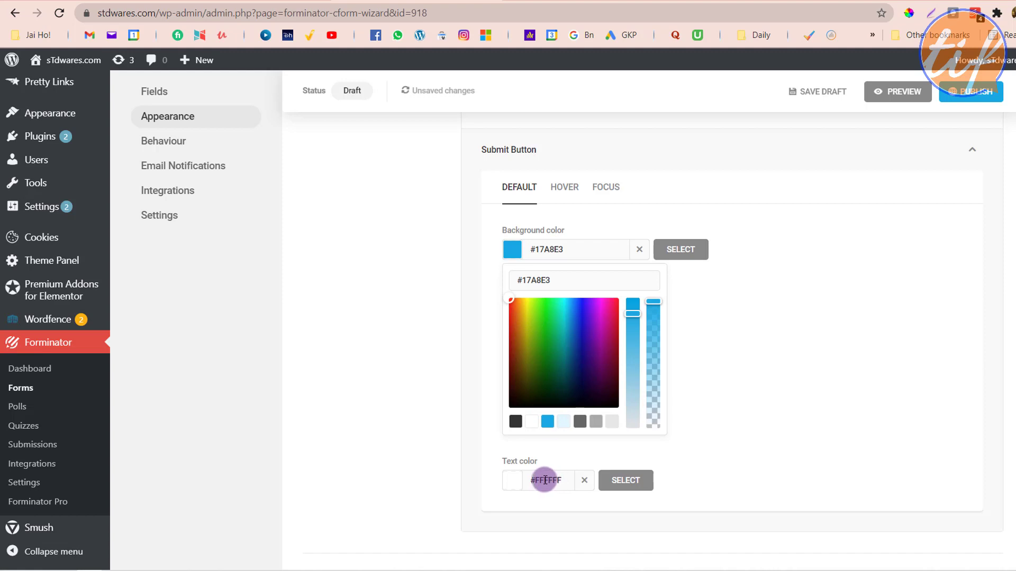
drag(544, 481, 563, 480)
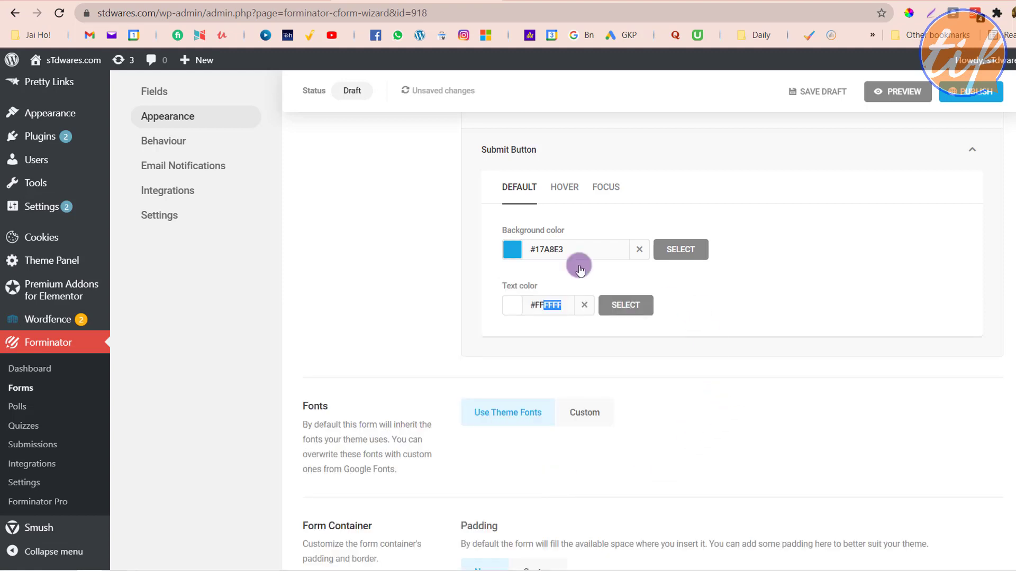
click(678, 254)
triple_click(561, 280)
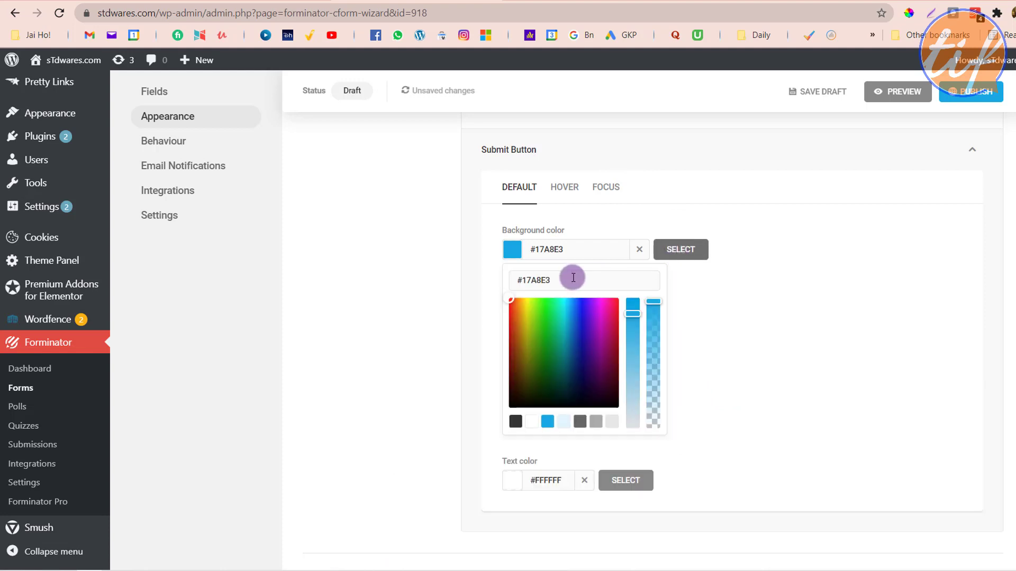
text(#ffff00000)
click(538, 280)
key(BackSpace)
key(BackSpace)
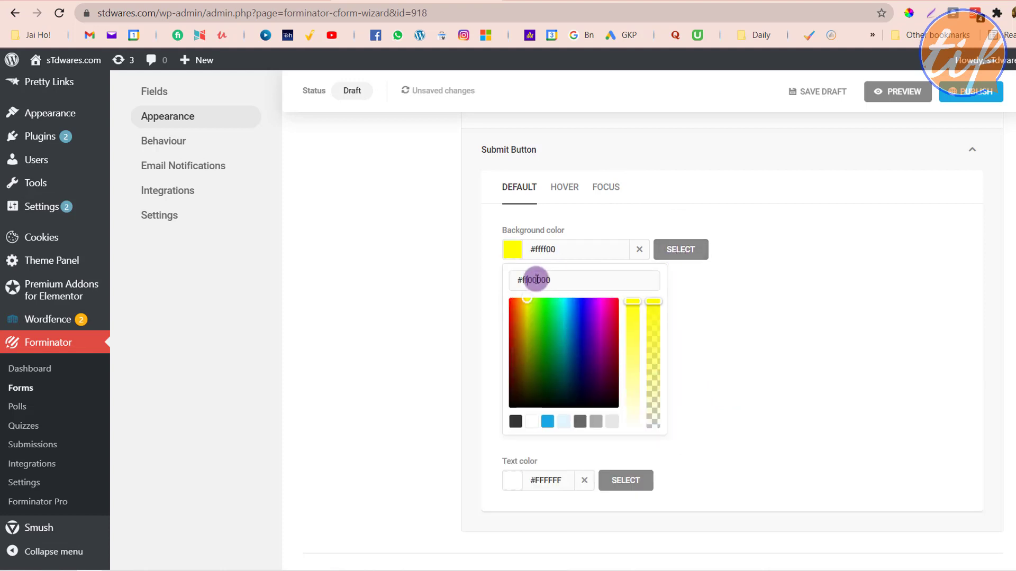
click(716, 284)
Set the Submit Button's hover background color to #0000ff
click(565, 187)
click(680, 249)
triple_click(552, 280)
text(#0000ff)
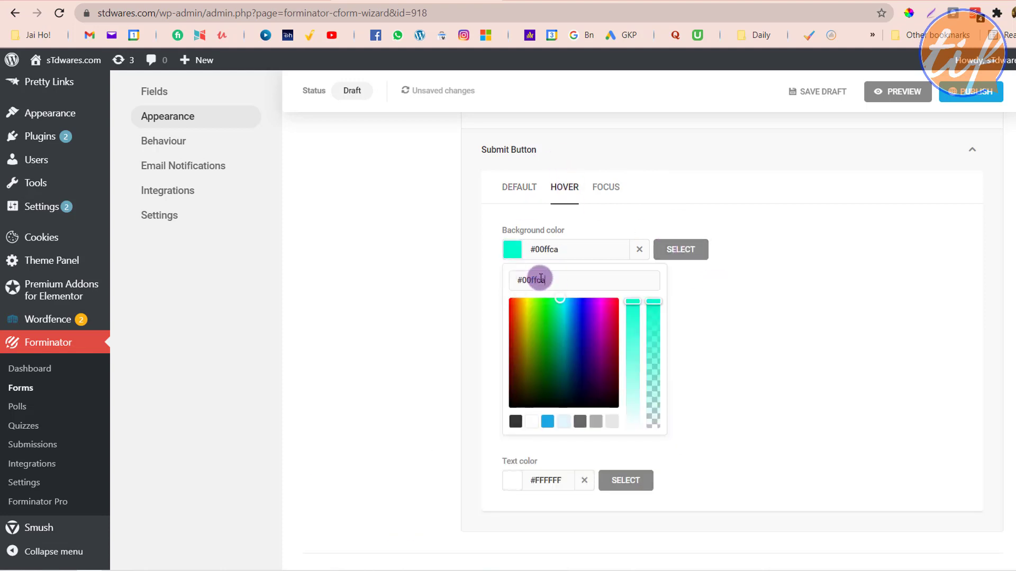
click(682, 253)
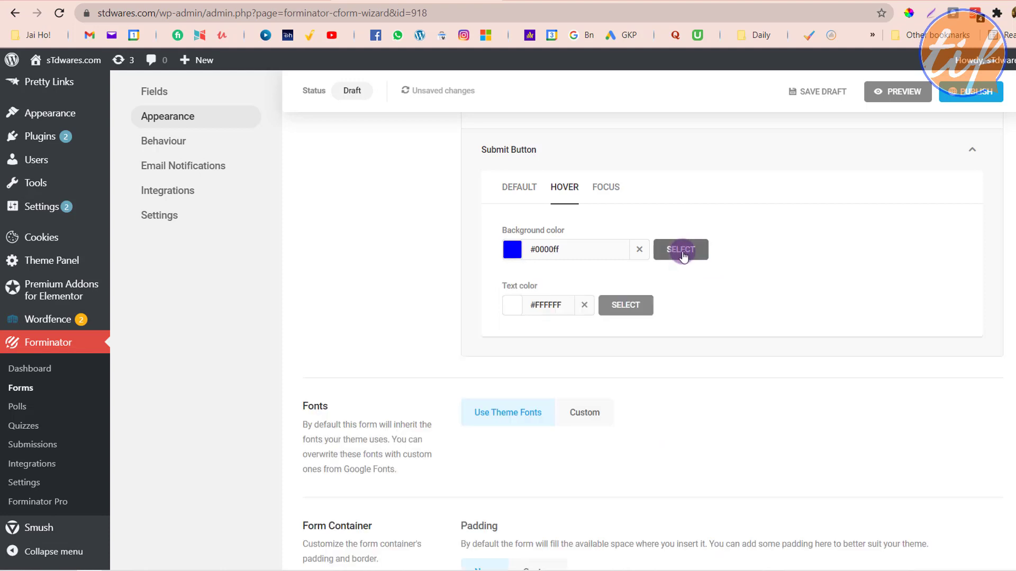
Check the Submit Button's Focus and Default colors, and preview the form with its current styling
click(613, 188)
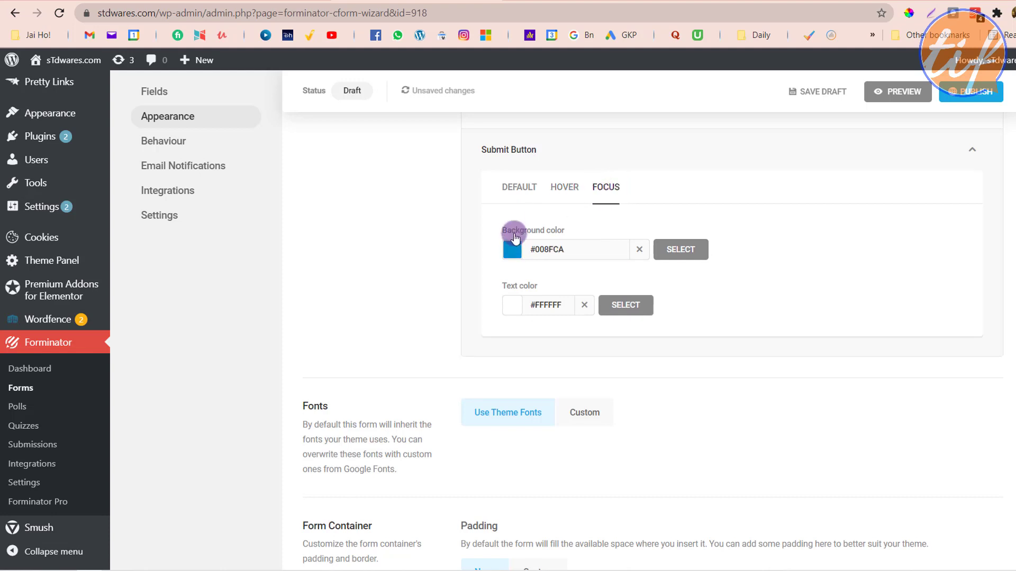
click(519, 189)
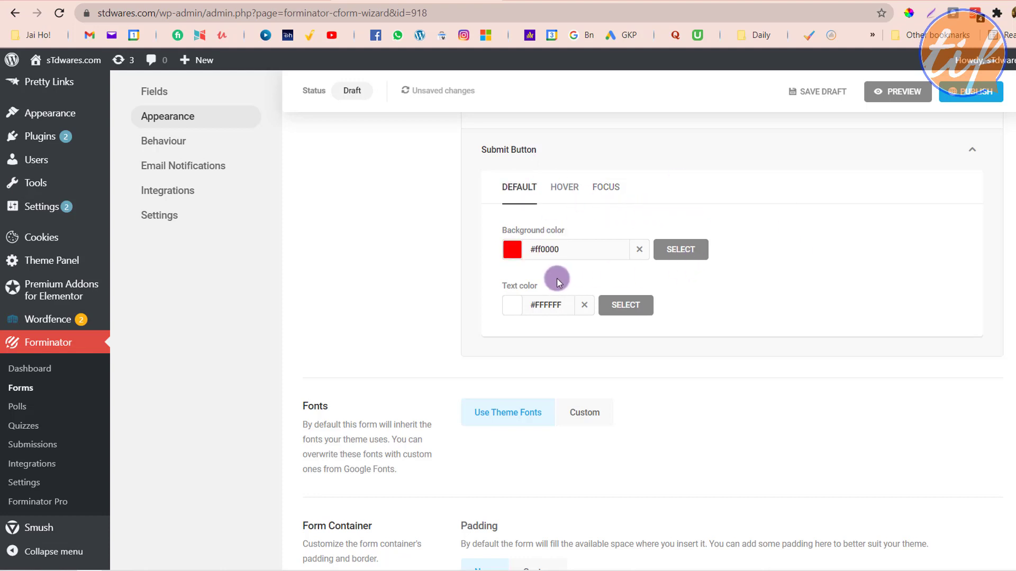
scroll(556, 279, up, 1)
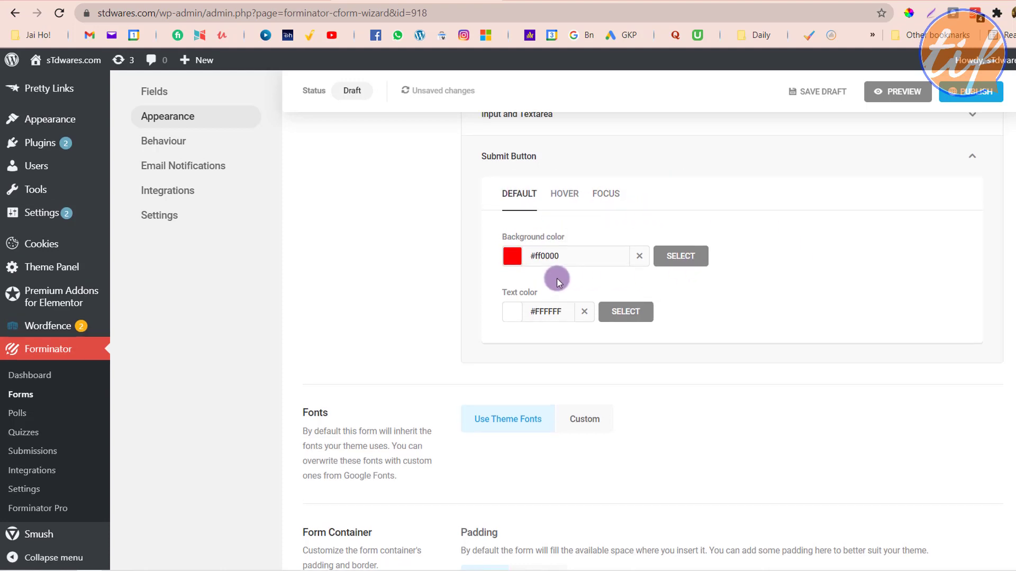
click(898, 96)
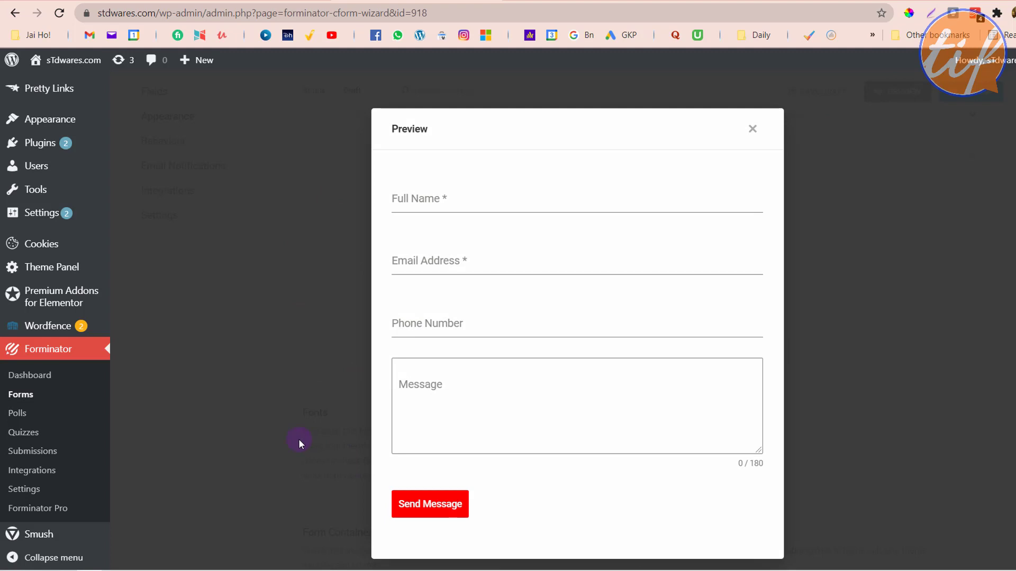
scroll(299, 442, down, 1)
scroll(619, 444, up, 1)
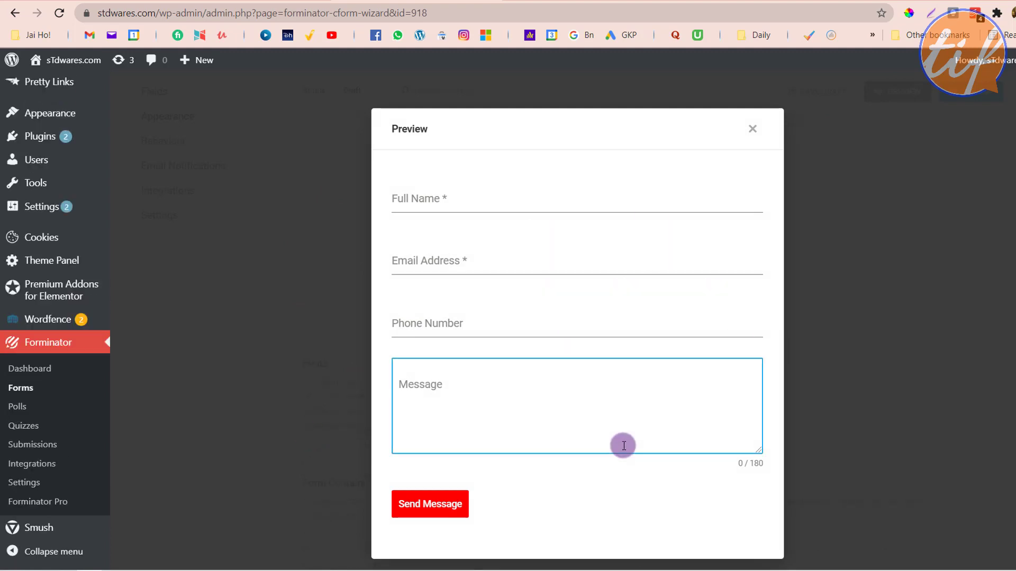
click(752, 130)
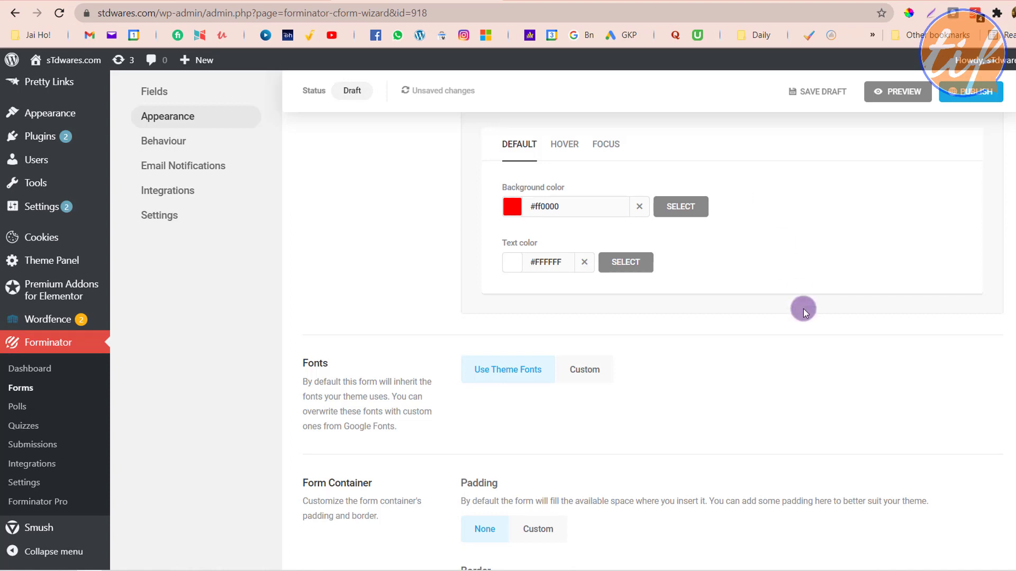
Look over the form's Appearance settings, from Design Style and Colors to Fonts, Form Container and Custom CSS
scroll(803, 309, down, 4)
scroll(803, 309, down, 3)
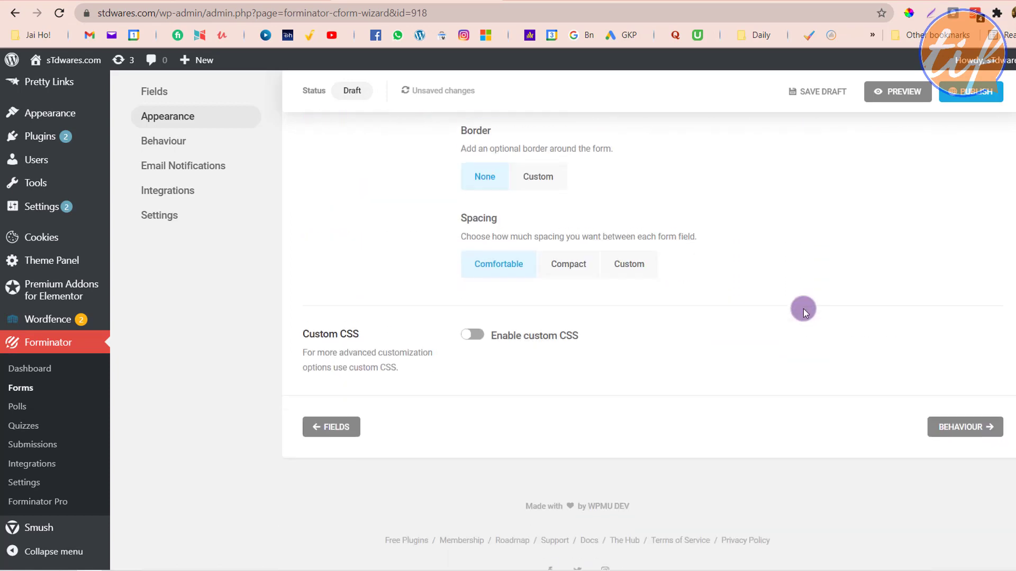
scroll(803, 309, up, 4)
scroll(803, 309, up, 8)
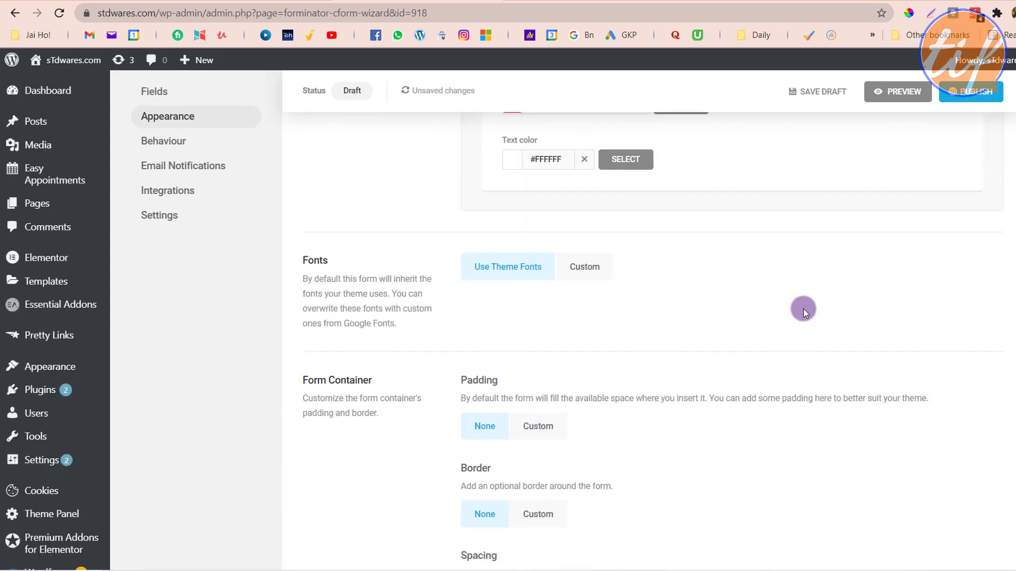
scroll(803, 309, up, 4)
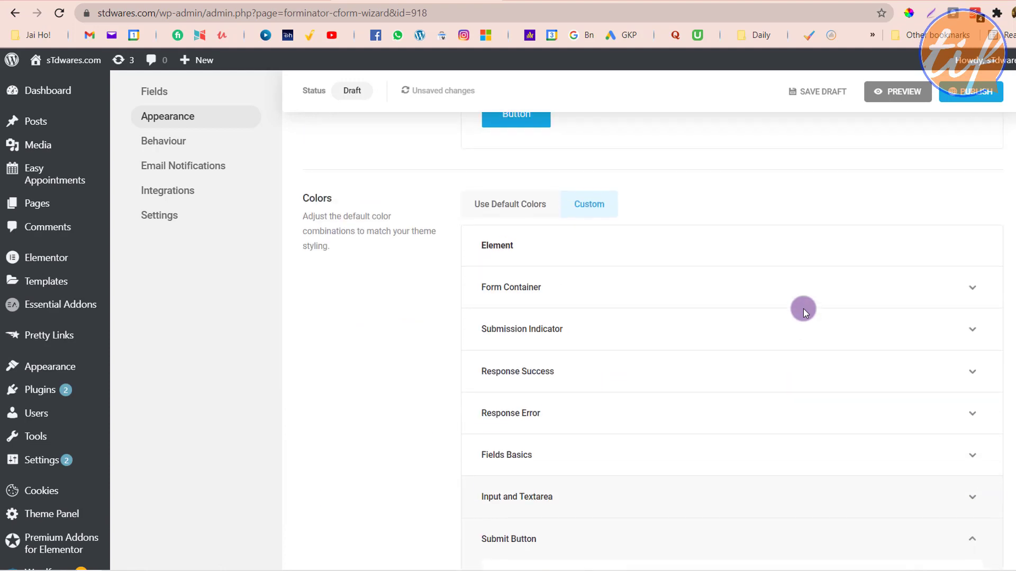
scroll(378, 336, up, 3)
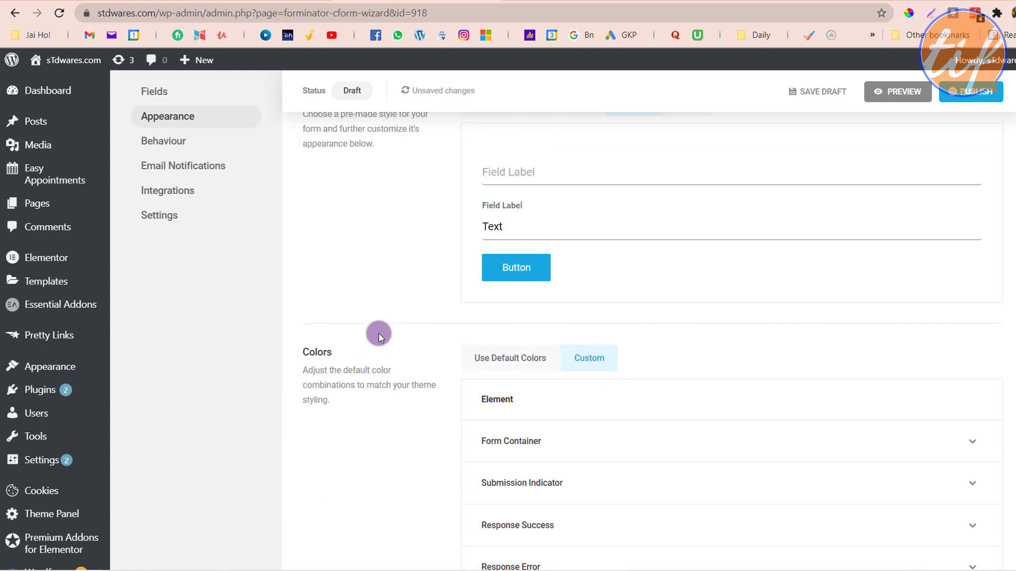
scroll(379, 335, up, 3)
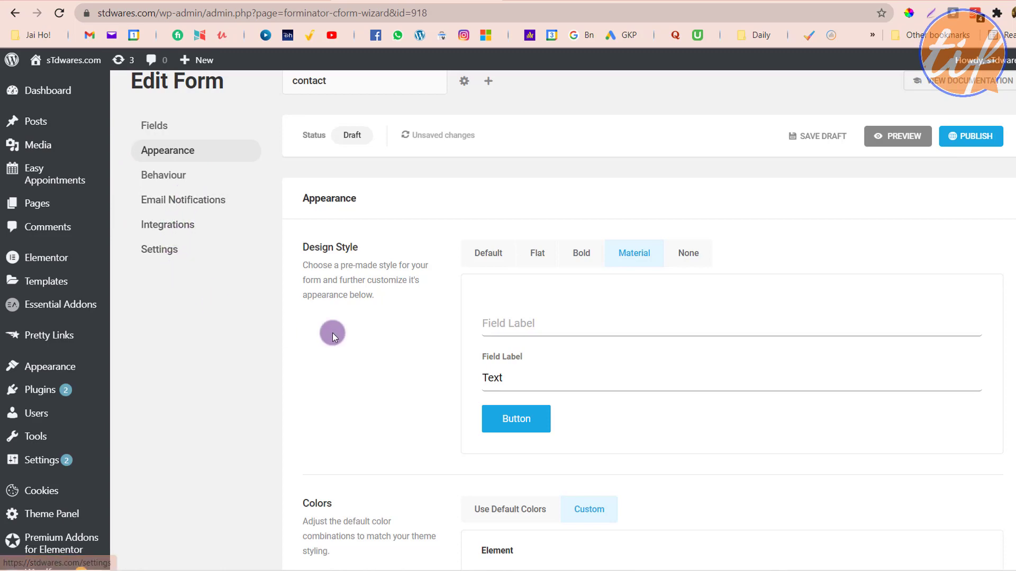
scroll(897, 332, down, 12)
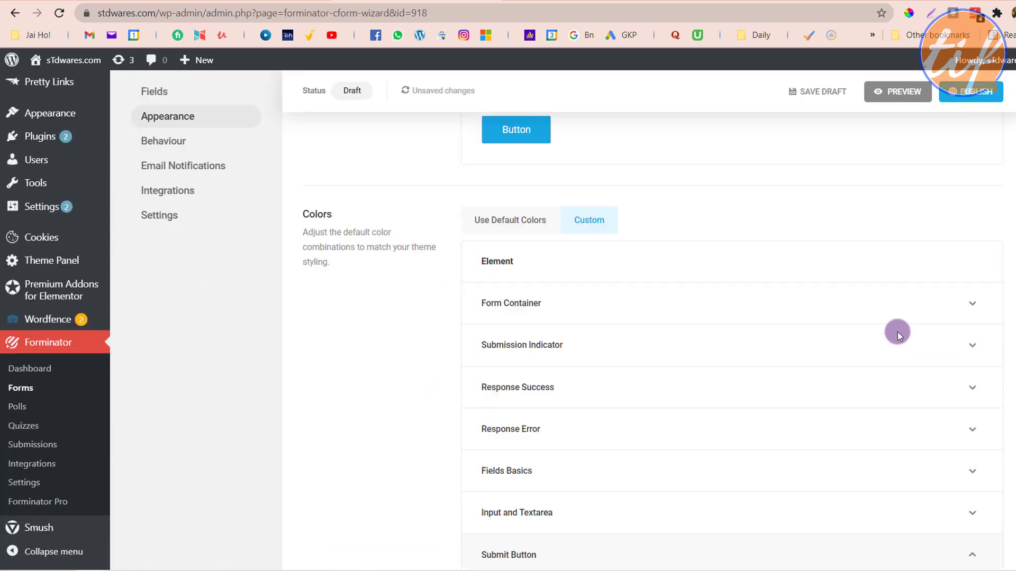
scroll(897, 332, down, 11)
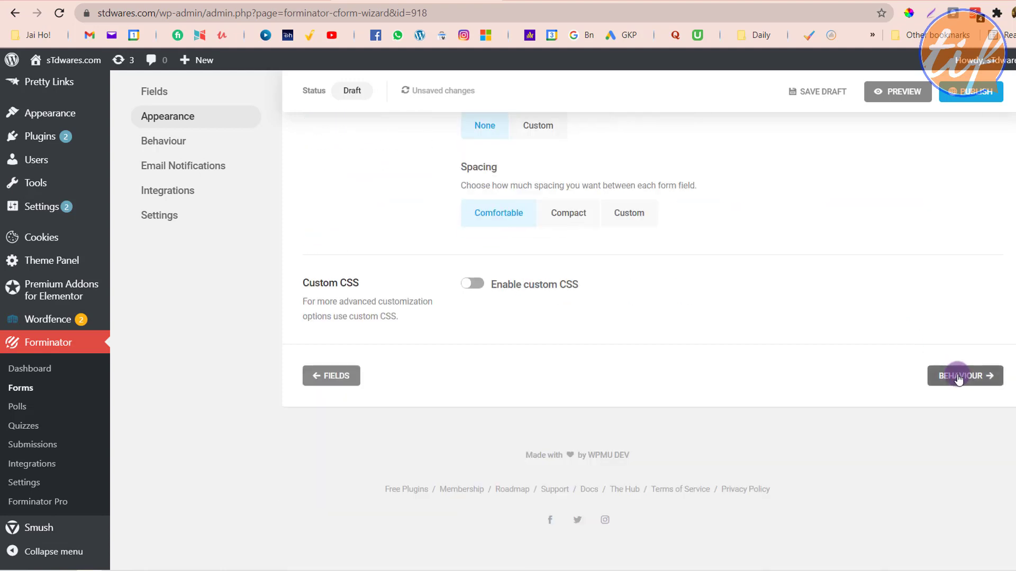
Publish the contact form and dismiss the dialog that offers its shortcode
click(972, 92)
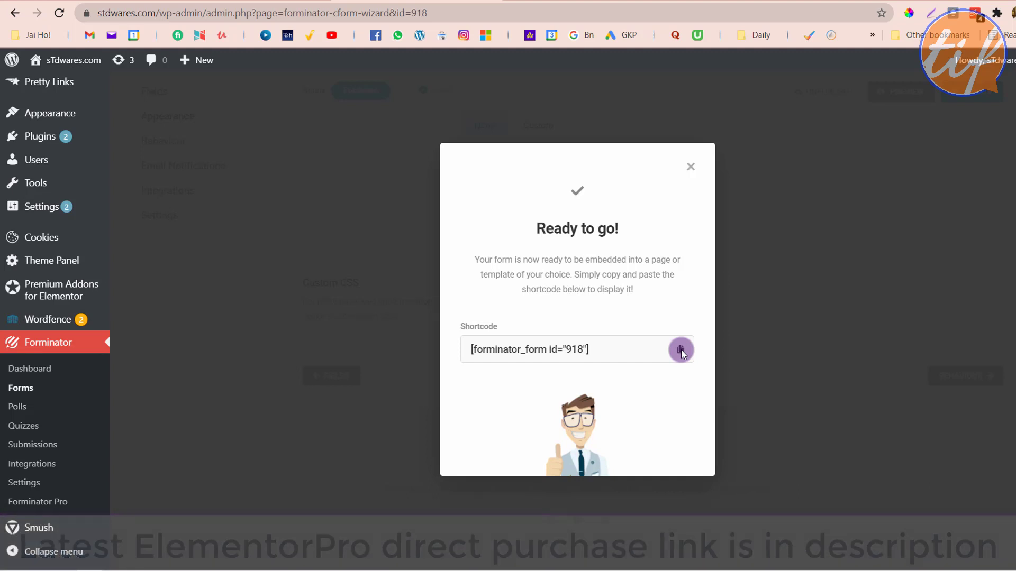
click(691, 168)
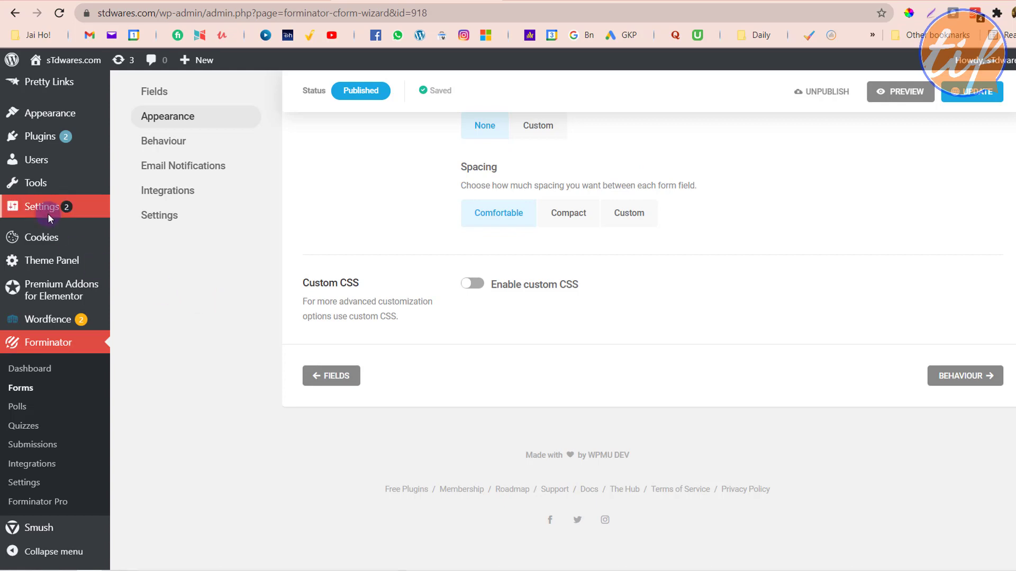
Open the site's Contact page for editing with Elementor in a new browser tab
scroll(47, 213, up, 7)
mouse_move(42, 210)
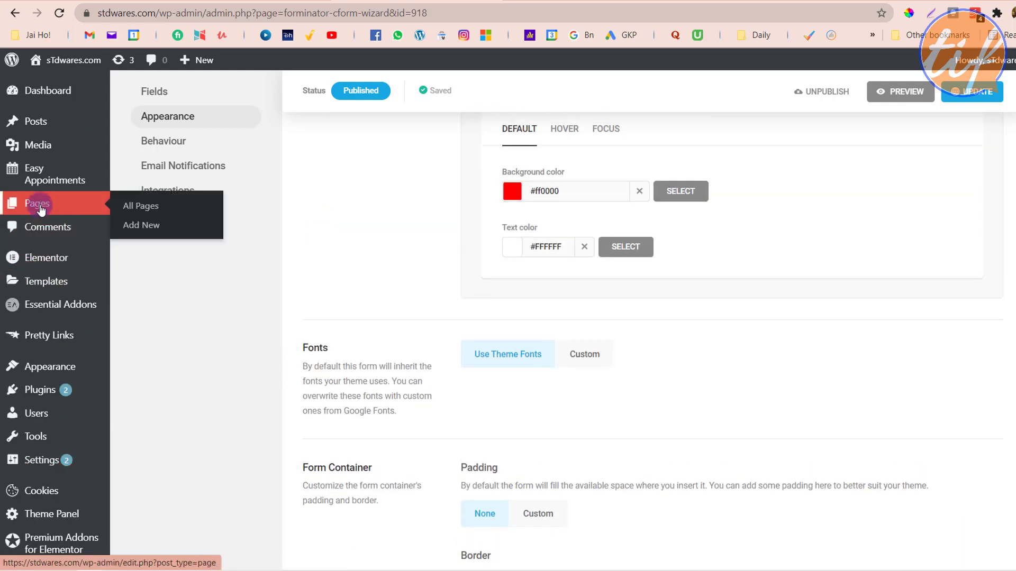
click(41, 210)
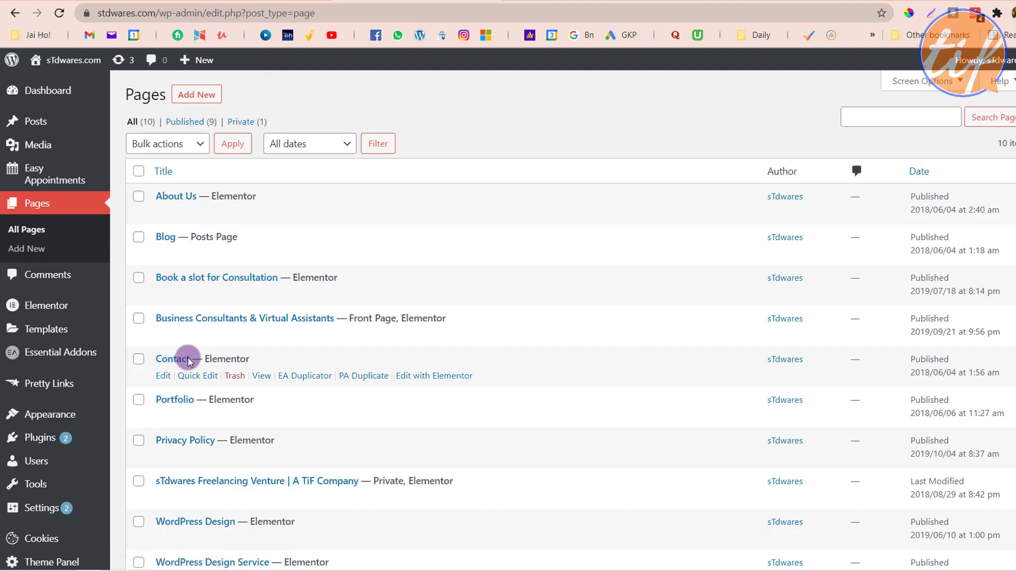
right_click(442, 379)
click(494, 388)
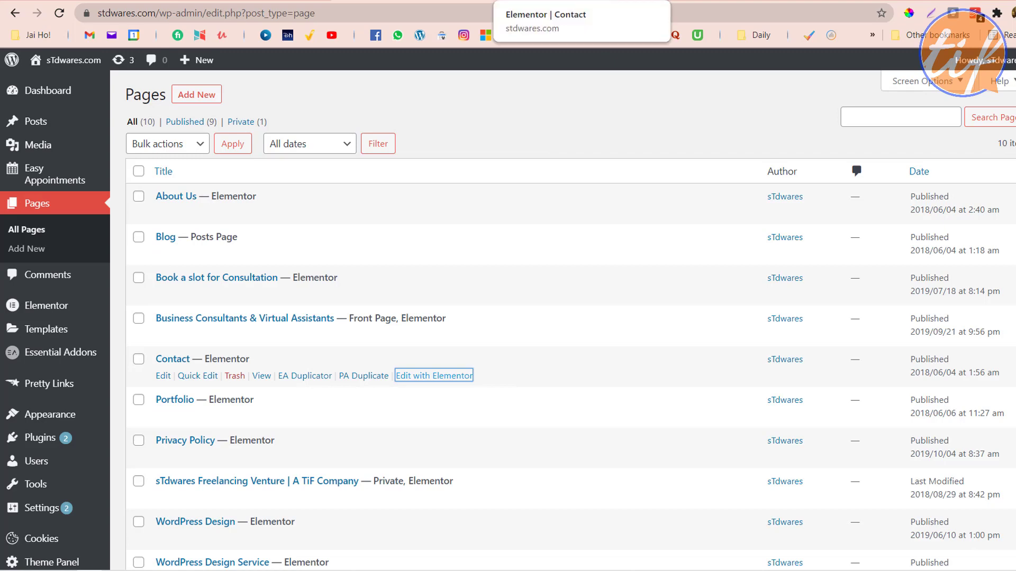
click(529, 1)
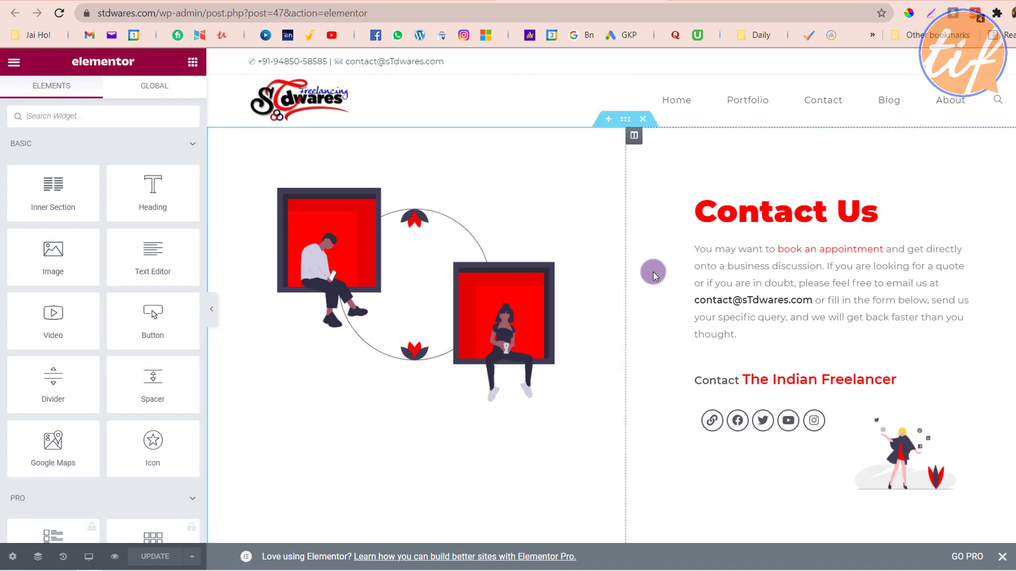
Delete the section containing the Contact Form 7 shortcode and add an empty single-column section in its place
scroll(654, 274, down, 8)
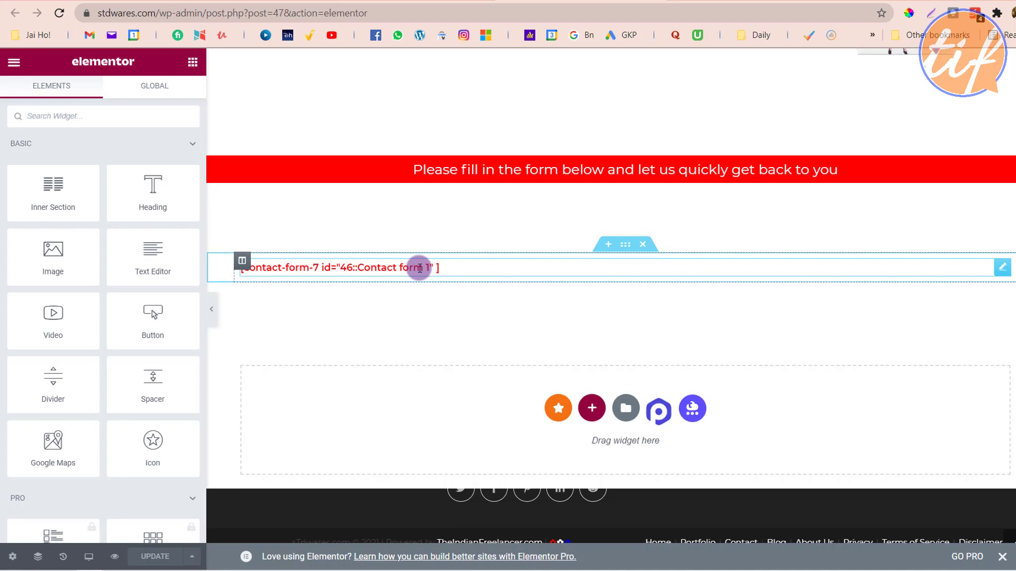
click(642, 246)
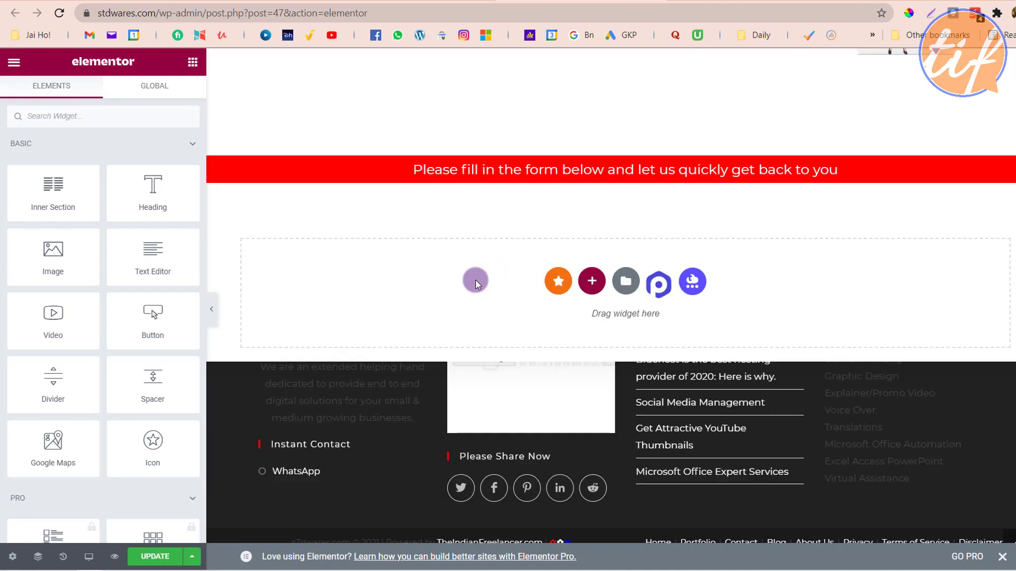
click(592, 282)
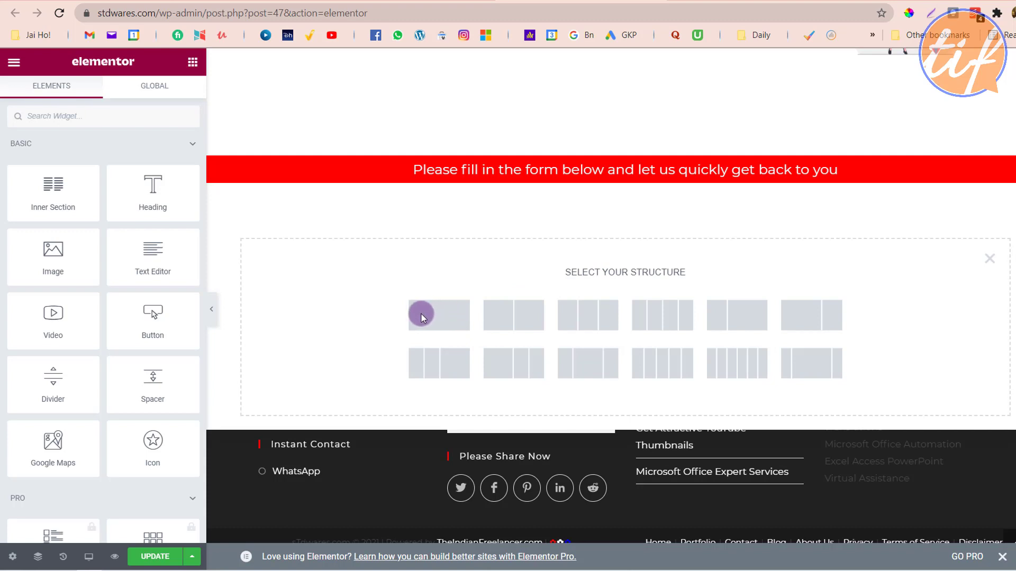
click(442, 321)
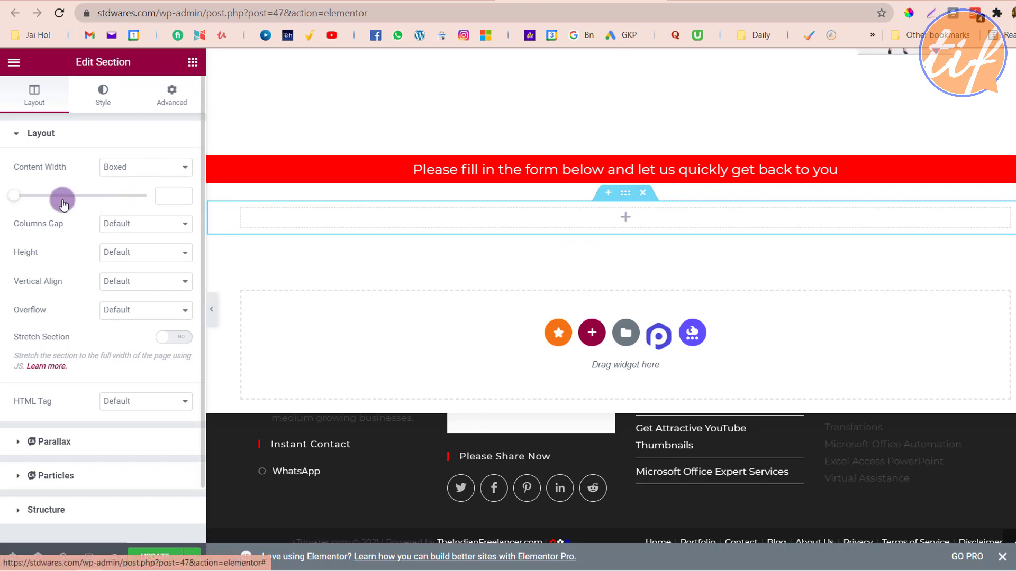
Set the new section's top and bottom margins to 60 px
click(169, 91)
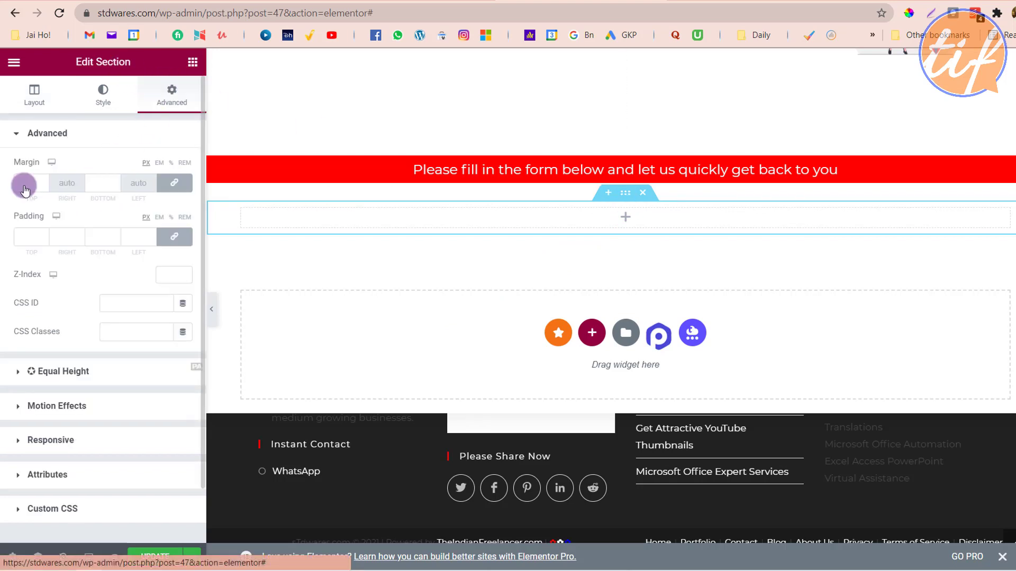
click(24, 187)
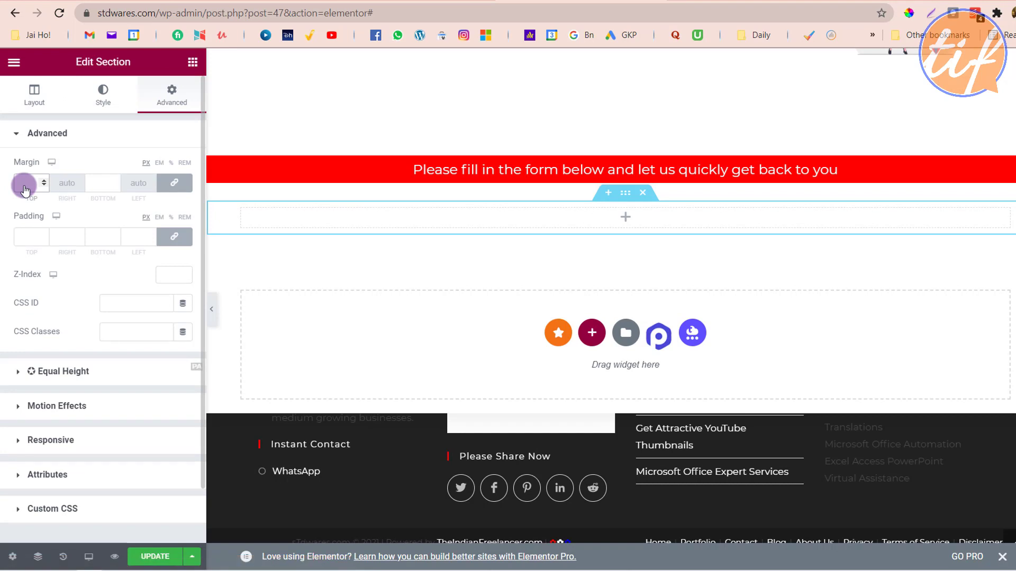
text(60)
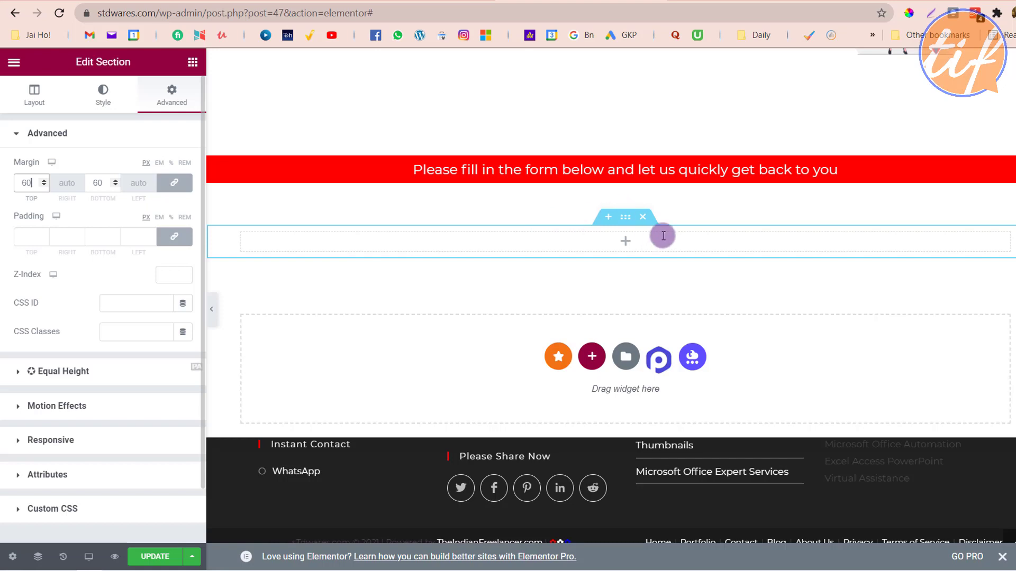
Find the Forminator Widget by searching the widgets for "form" and place it in the empty section below the red banner
click(457, 251)
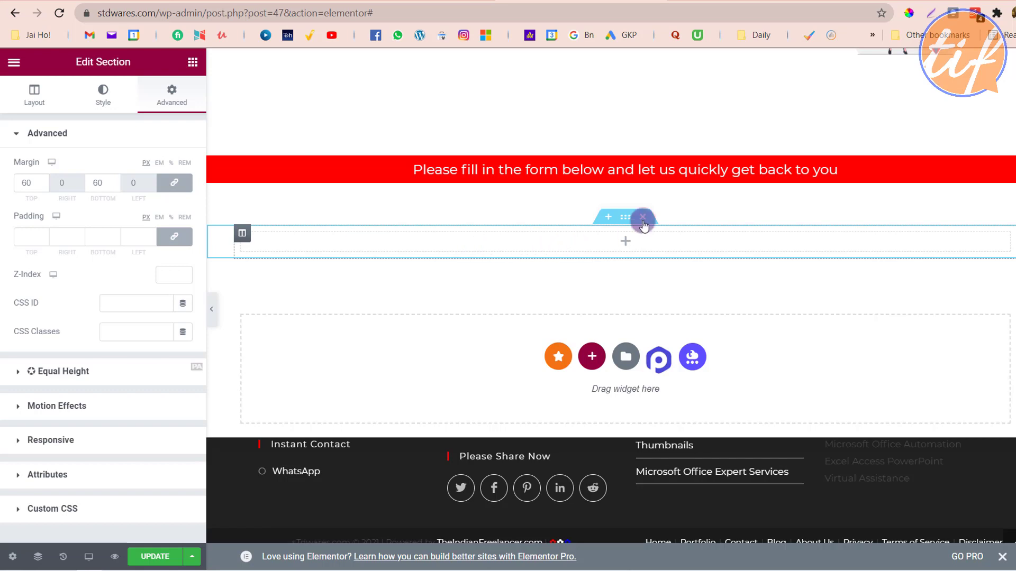
click(192, 63)
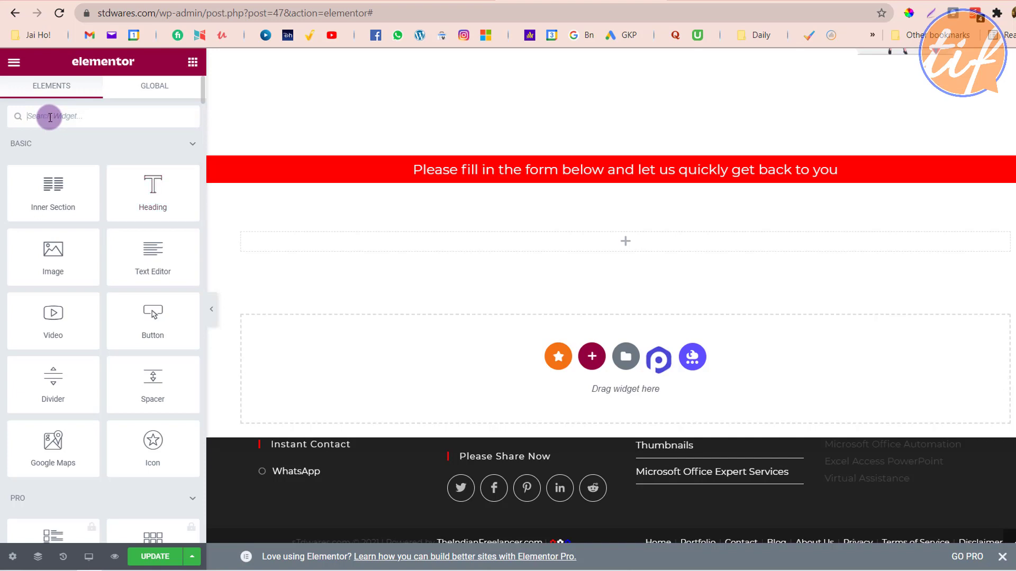
text(form)
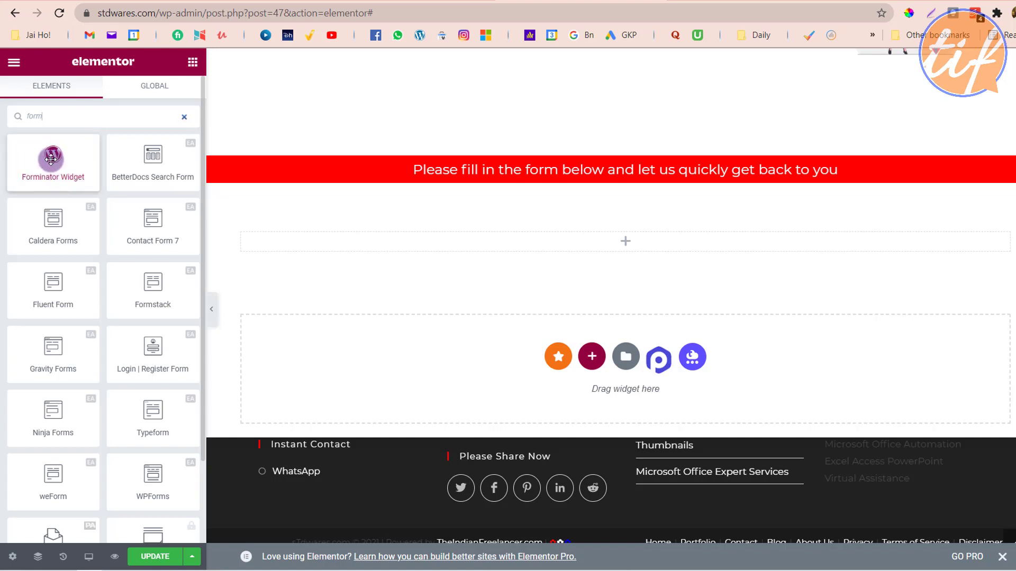
drag(51, 160, 44, 159)
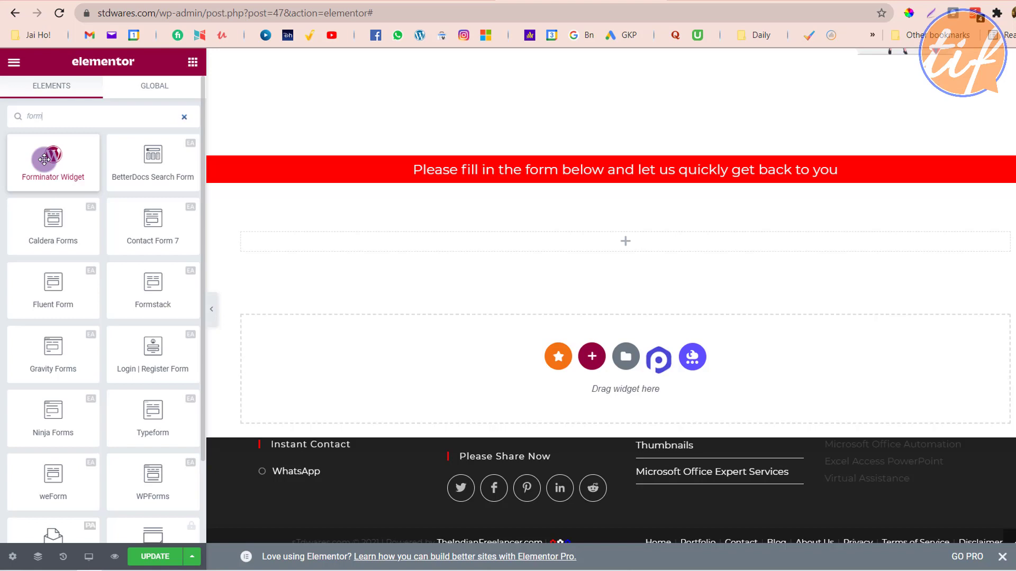
drag(44, 159, 46, 157)
drag(46, 157, 604, 245)
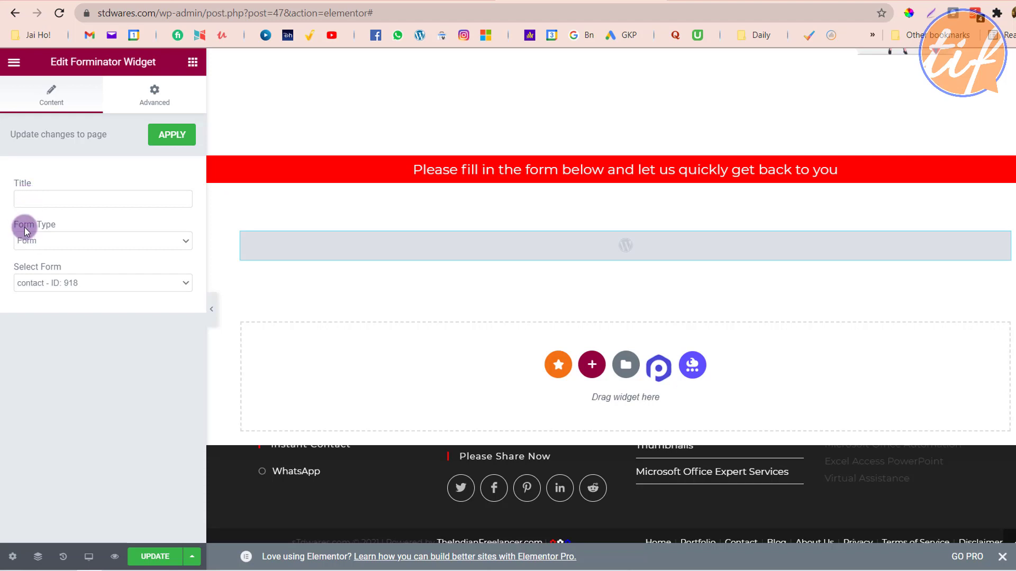
Set the Forminator widget to form type Form with the form "contact - ID: 918" and apply the change to the page
click(78, 243)
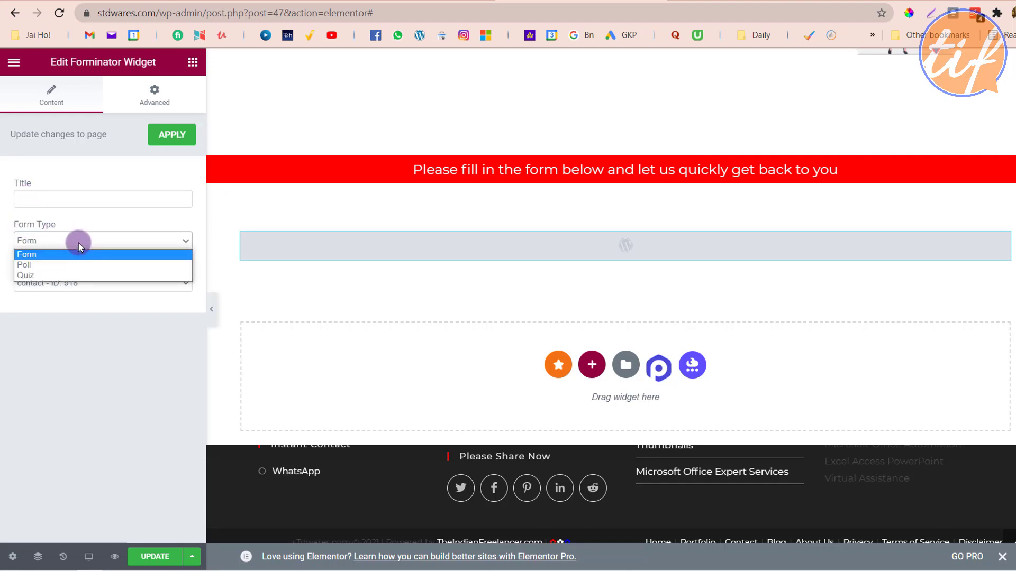
click(47, 255)
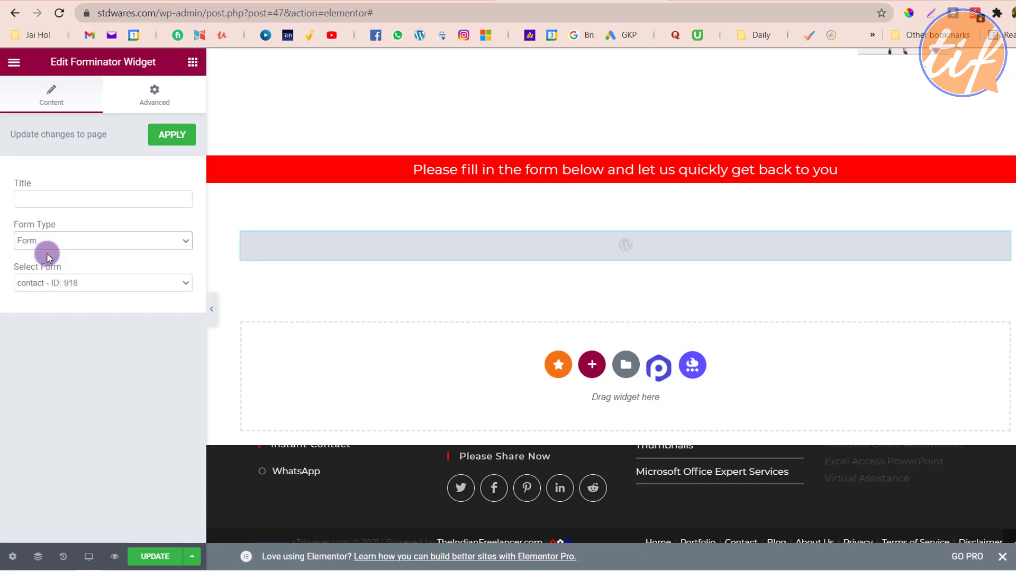
click(85, 284)
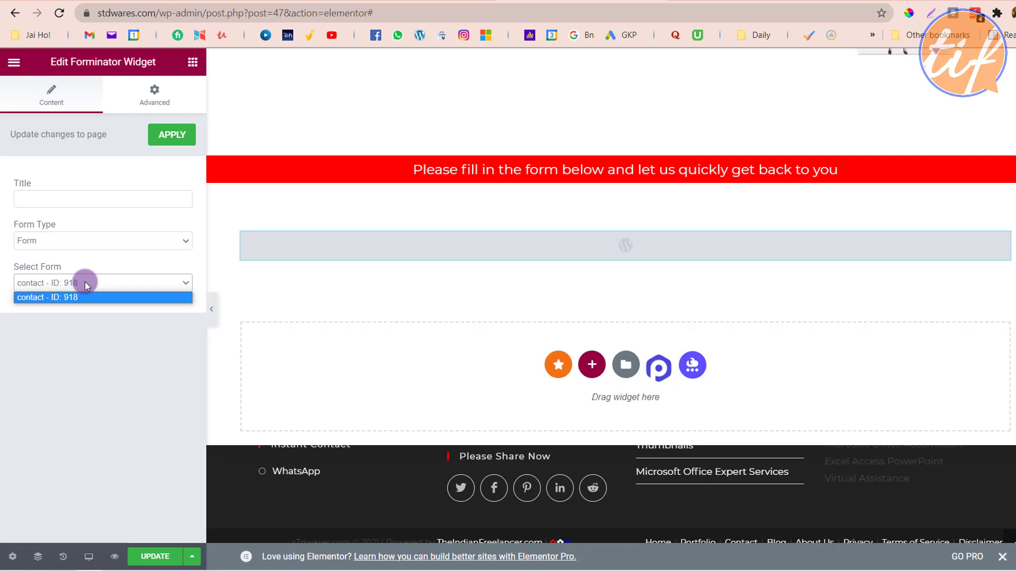
click(132, 265)
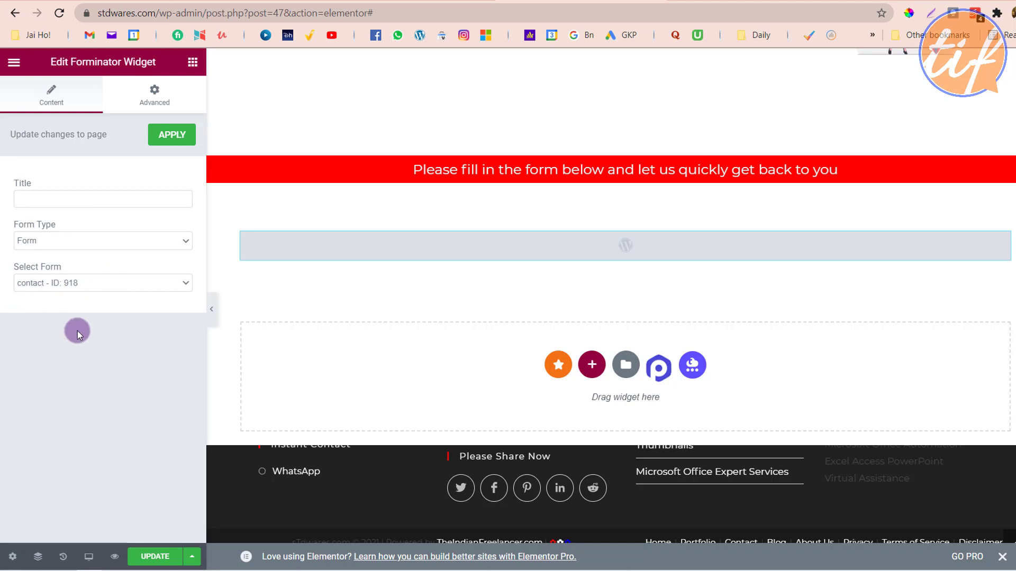
click(170, 135)
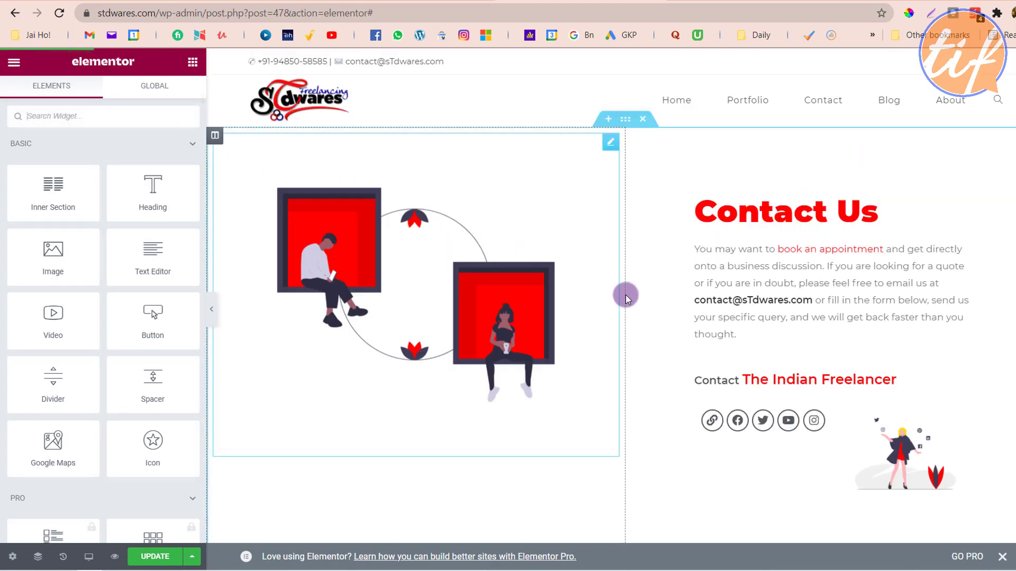
Update the Contact page in Elementor and reload its live version in the other browser tab
scroll(626, 298, down, 8)
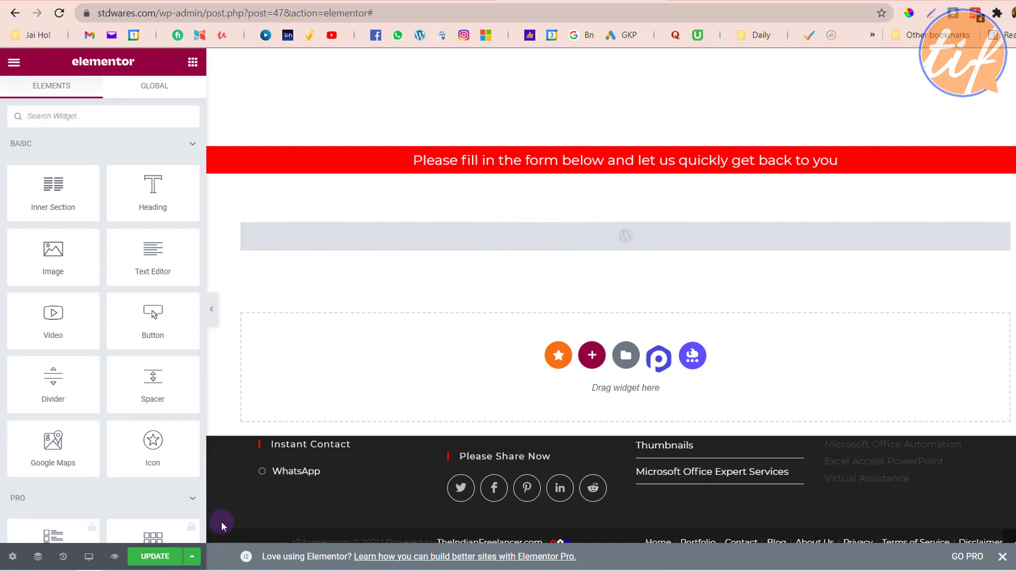
click(151, 557)
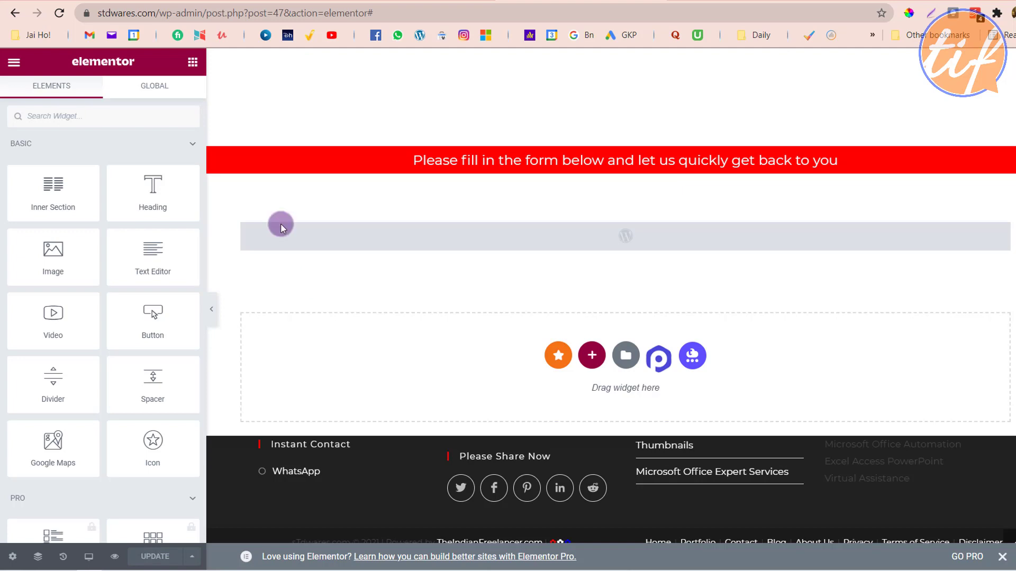
click(64, 0)
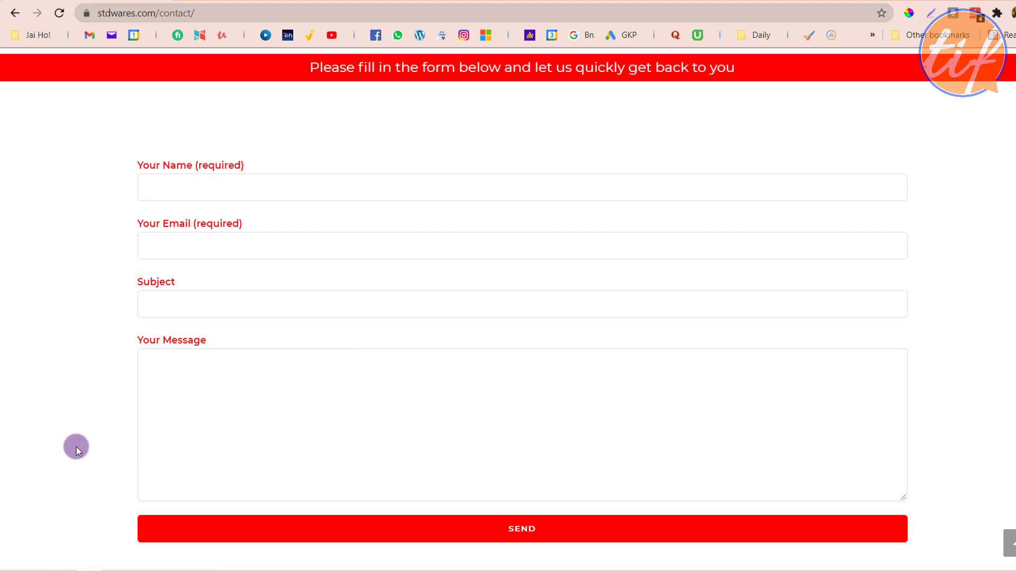
click(61, 14)
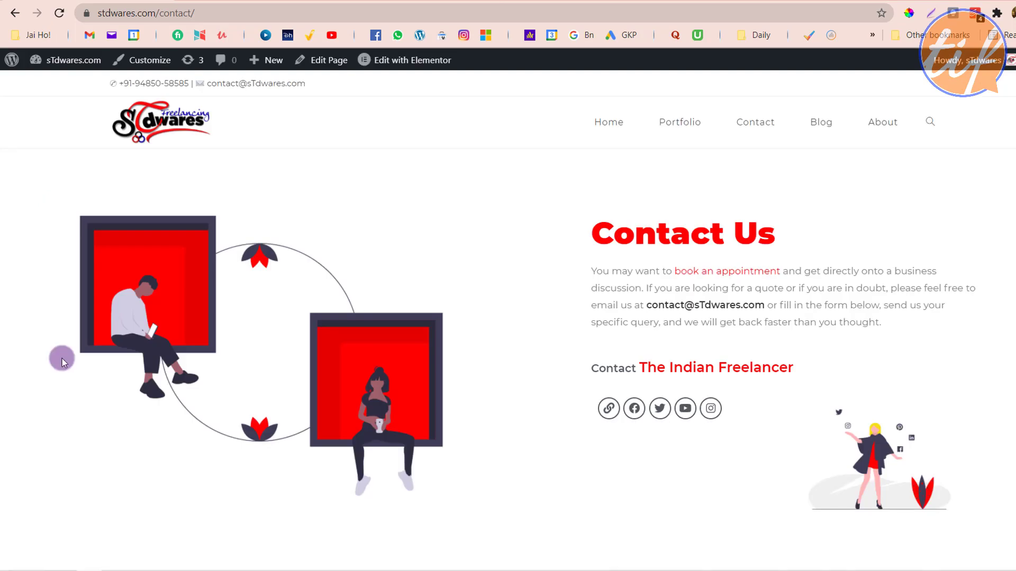
Examine the new contact form on the live page, focusing its name, email, phone and message fields in turn
scroll(63, 362, down, 5)
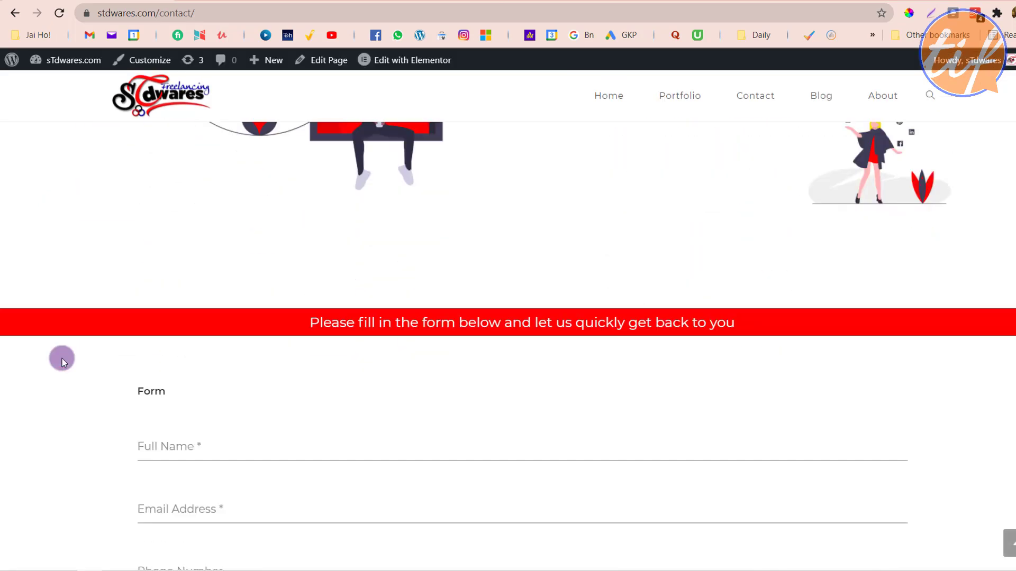
scroll(62, 358, down, 3)
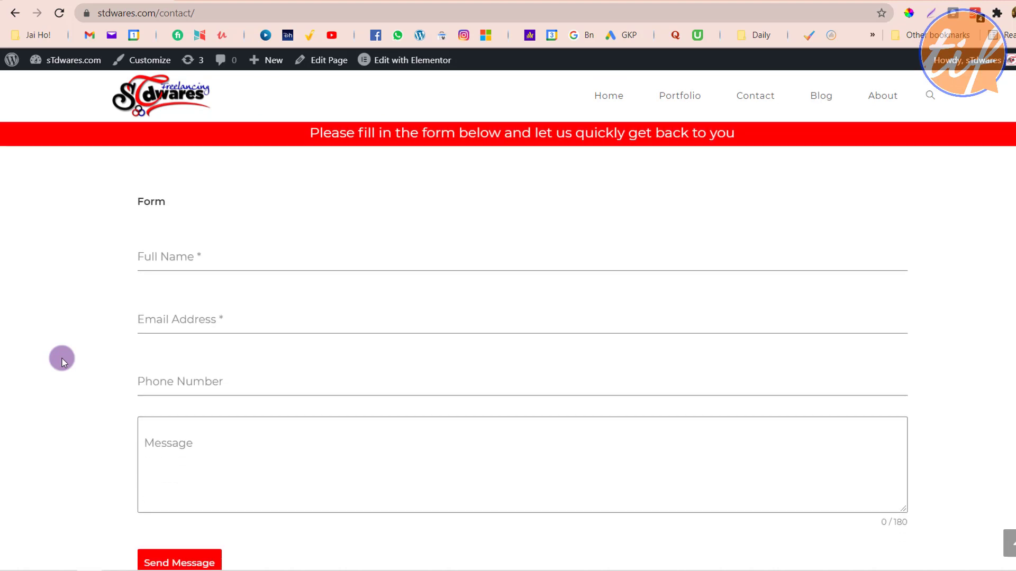
scroll(61, 358, down, 1)
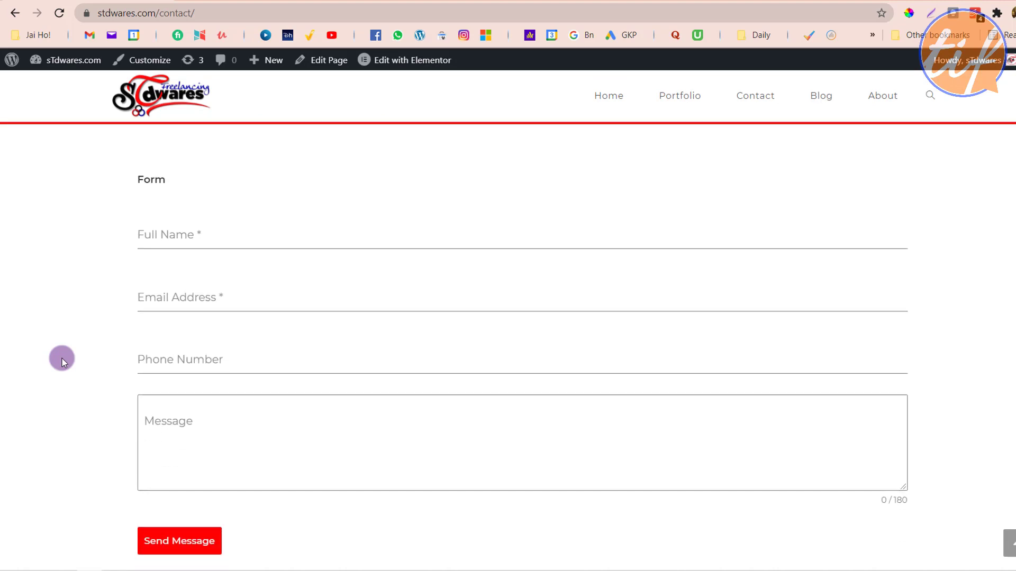
click(237, 231)
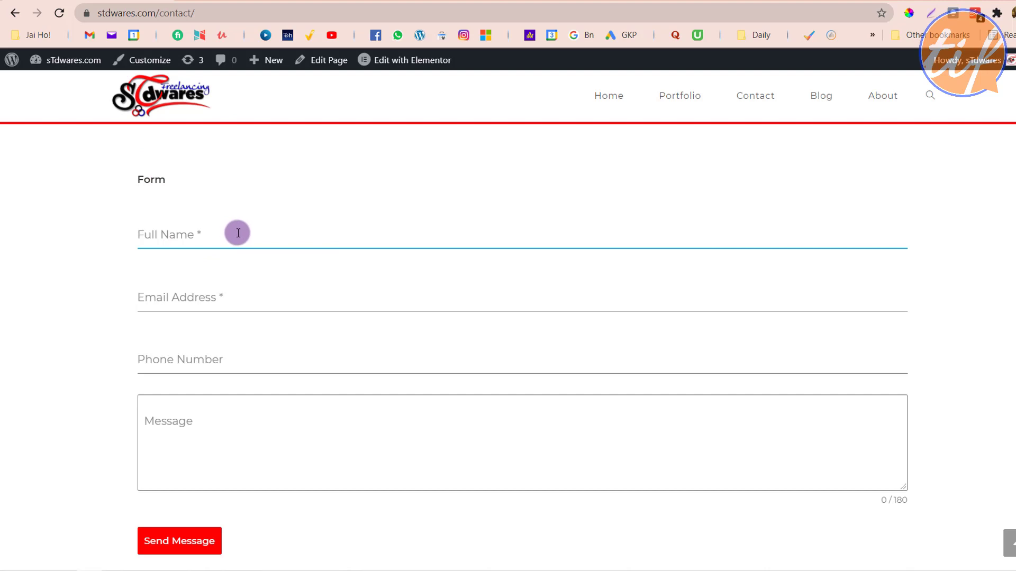
click(229, 296)
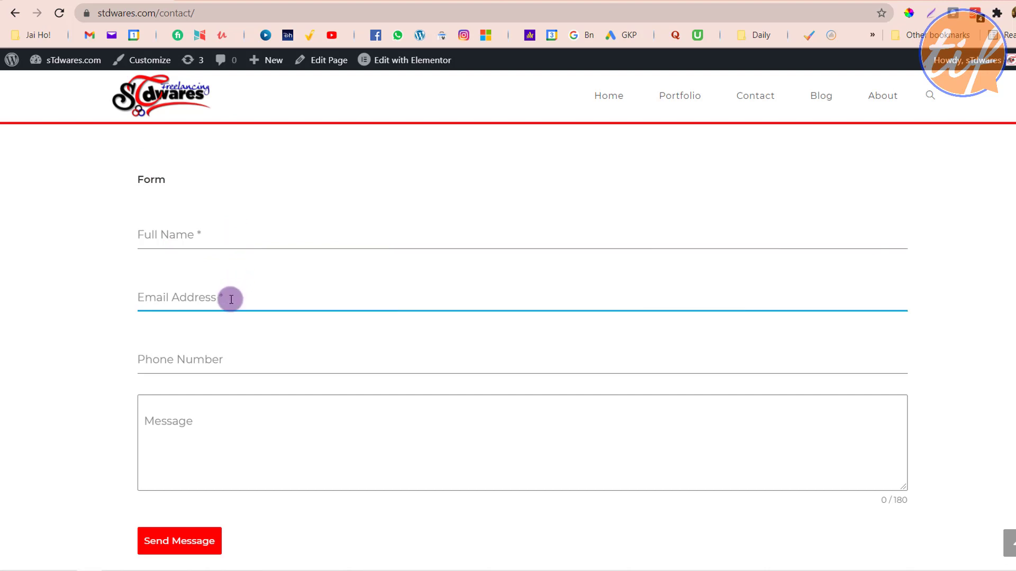
click(179, 357)
click(165, 435)
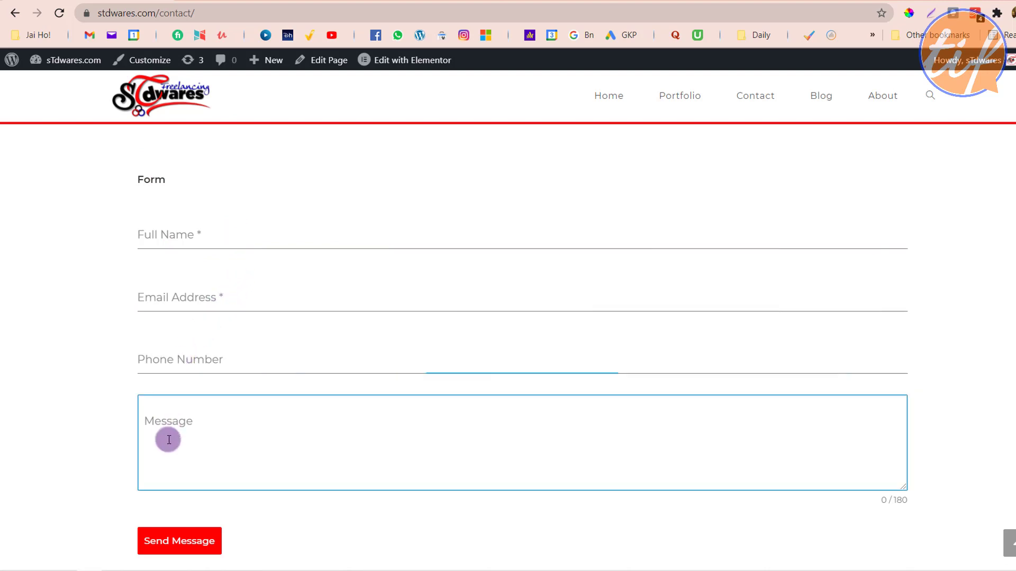
click(233, 356)
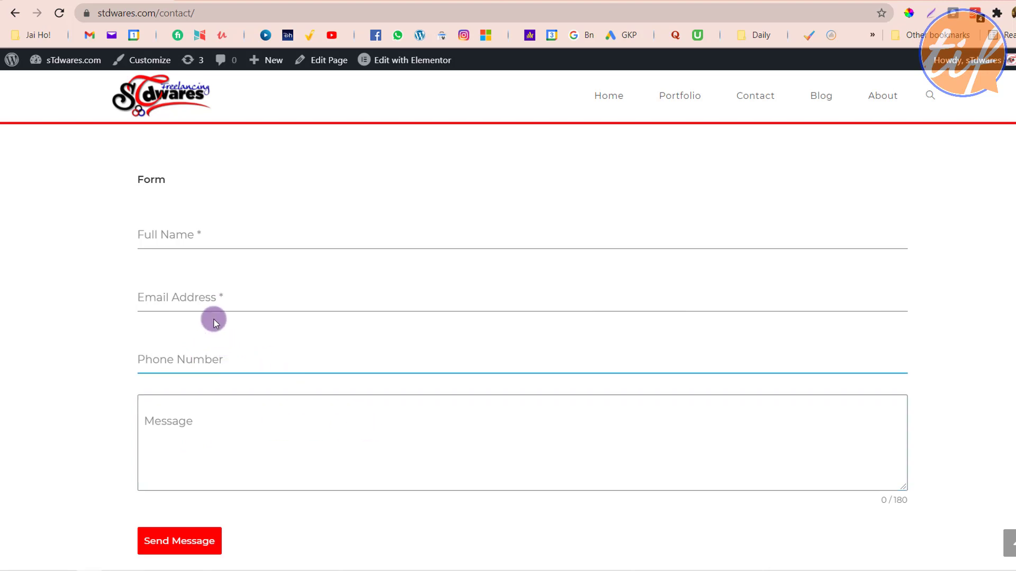
click(198, 290)
click(197, 237)
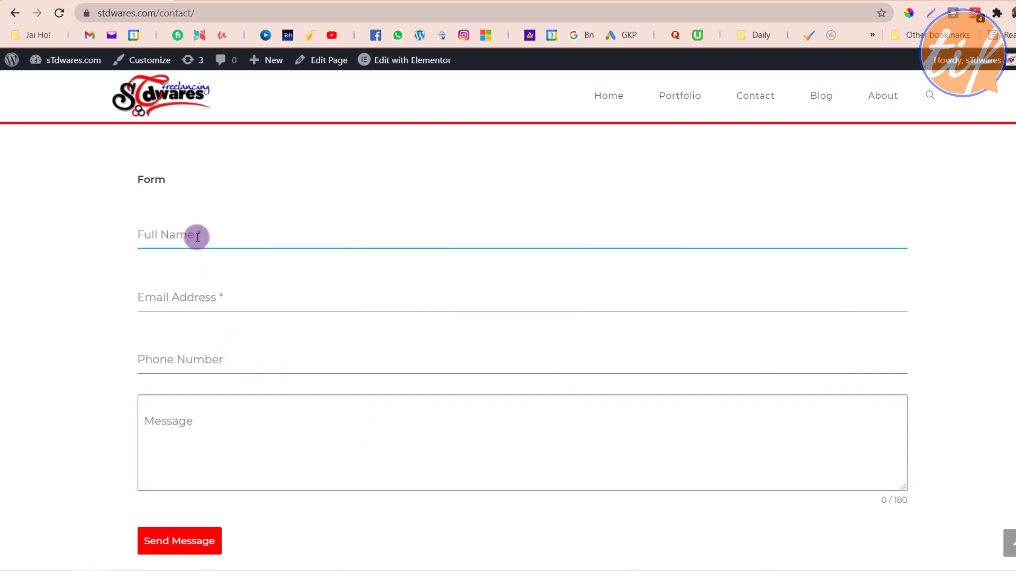
click(356, 178)
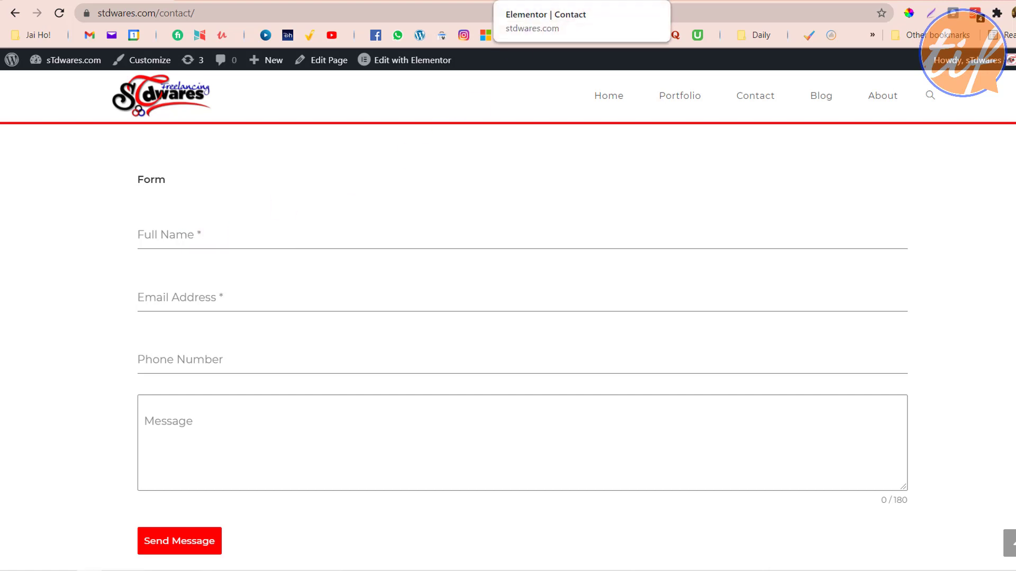
Return to the Elementor editor and place a Shortcode widget directly below the Forminator widget
click(582, 1)
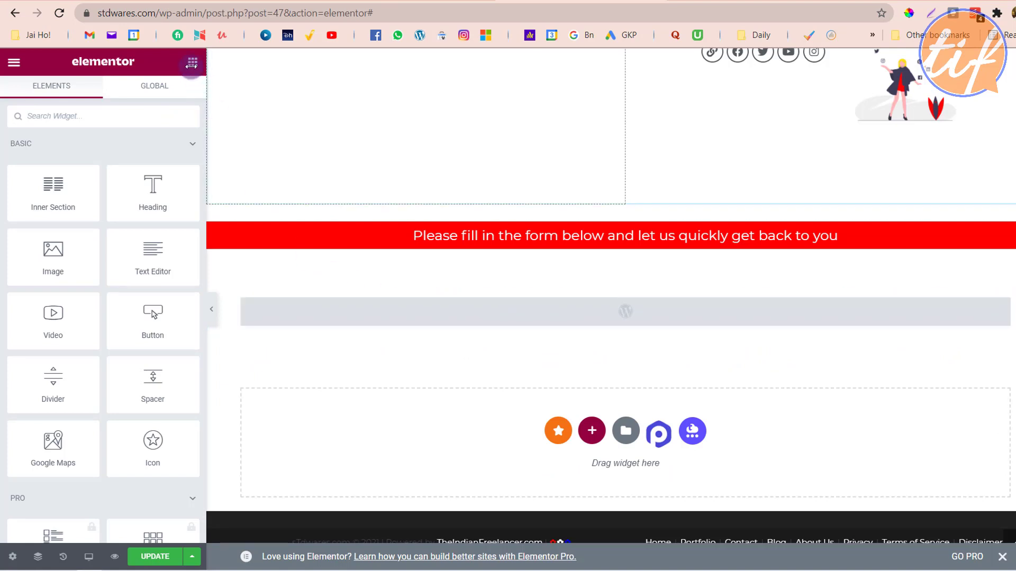
click(70, 118)
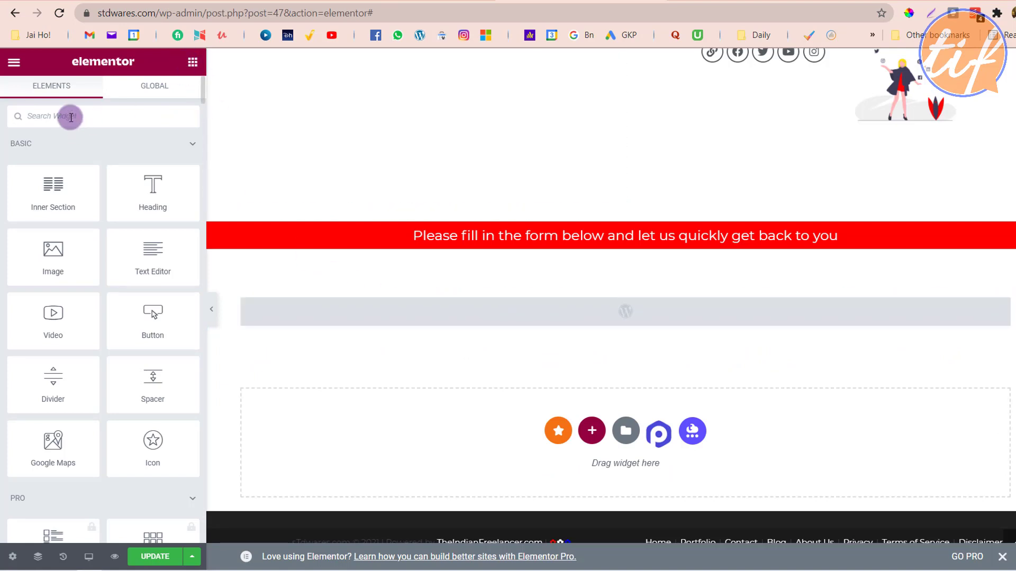
text(short)
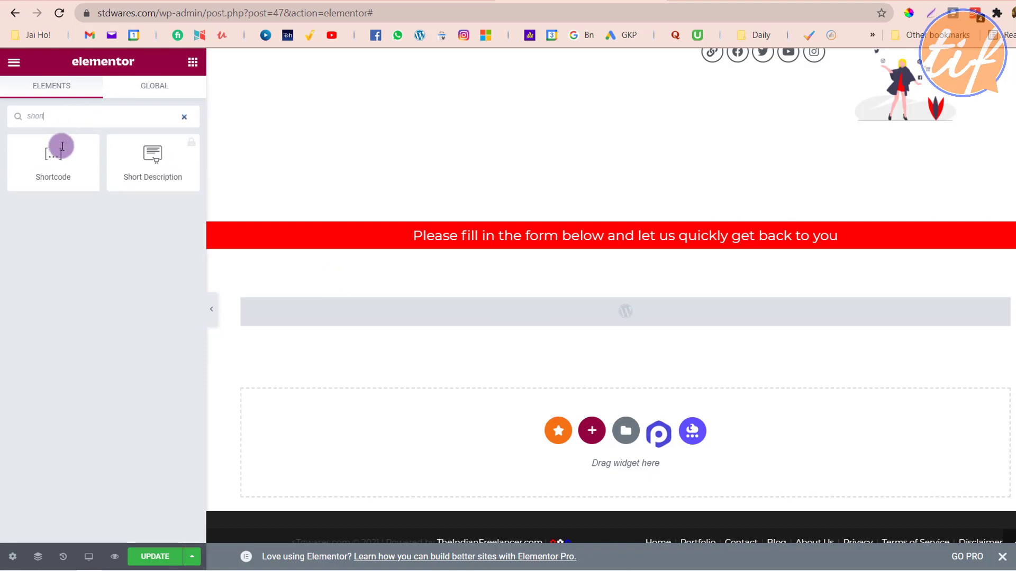
drag(50, 155, 536, 330)
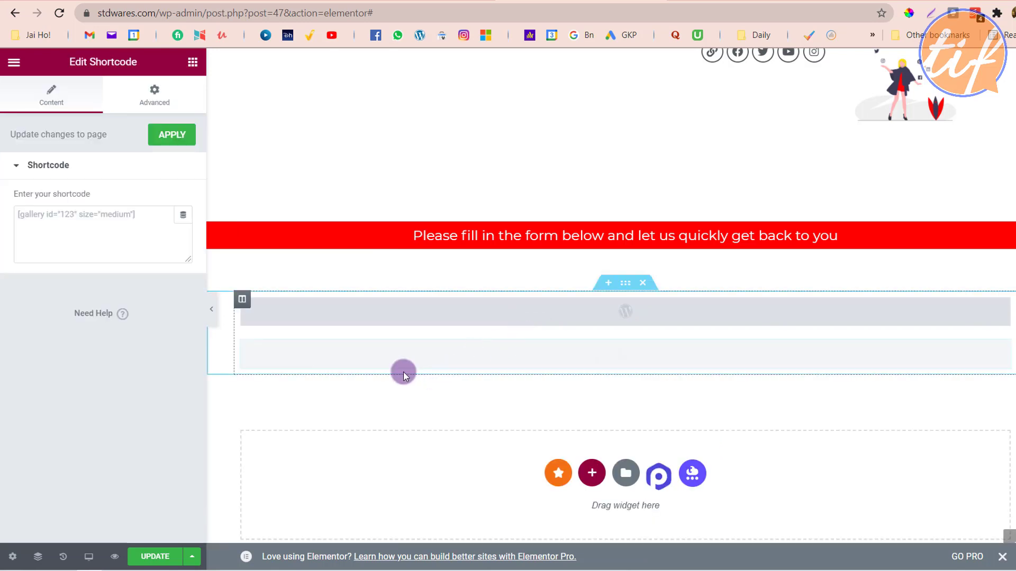
Enter [forminator_form id="918"] as the widget's shortcode and apply the change to the page
click(39, 216)
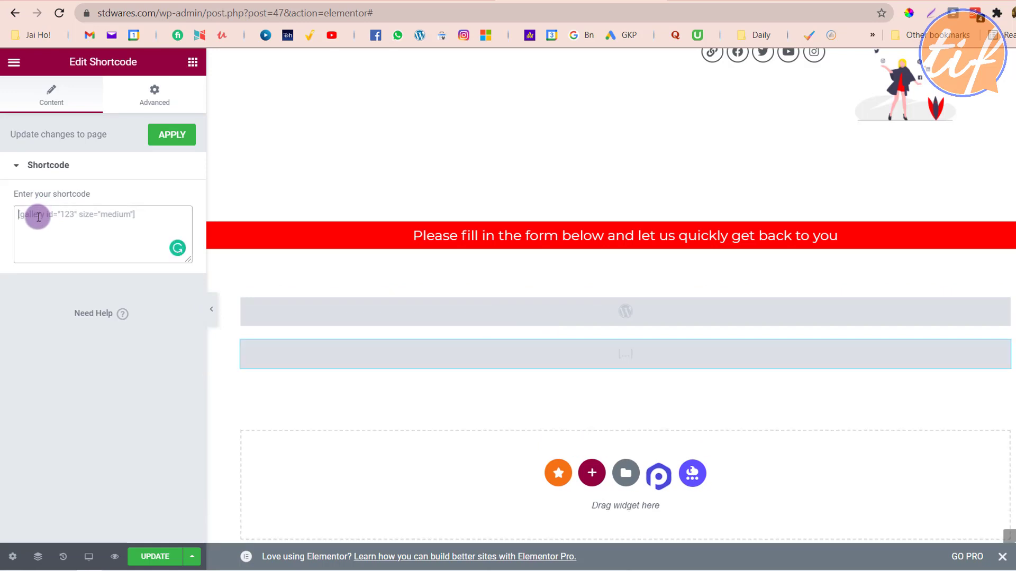
text([forminator_form id="918"])
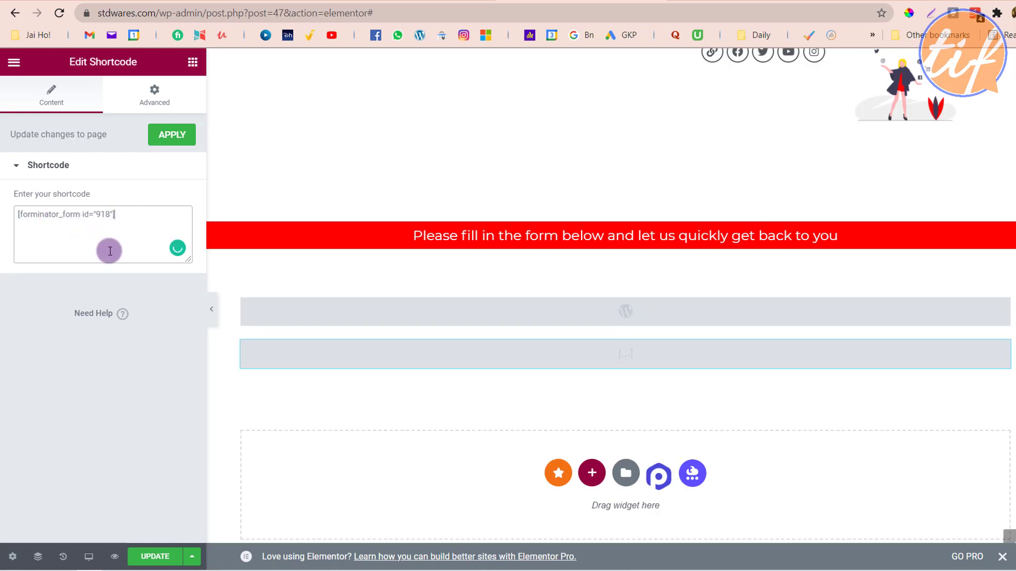
click(170, 139)
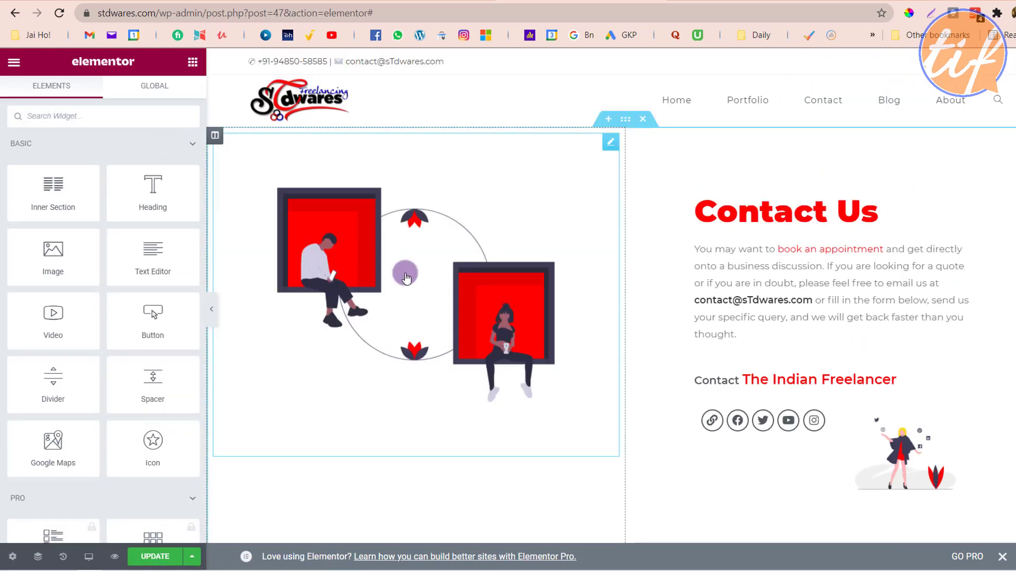
Compare the form embedded by the Forminator widget with the one embedded by the shortcode in the page preview
scroll(405, 277, down, 8)
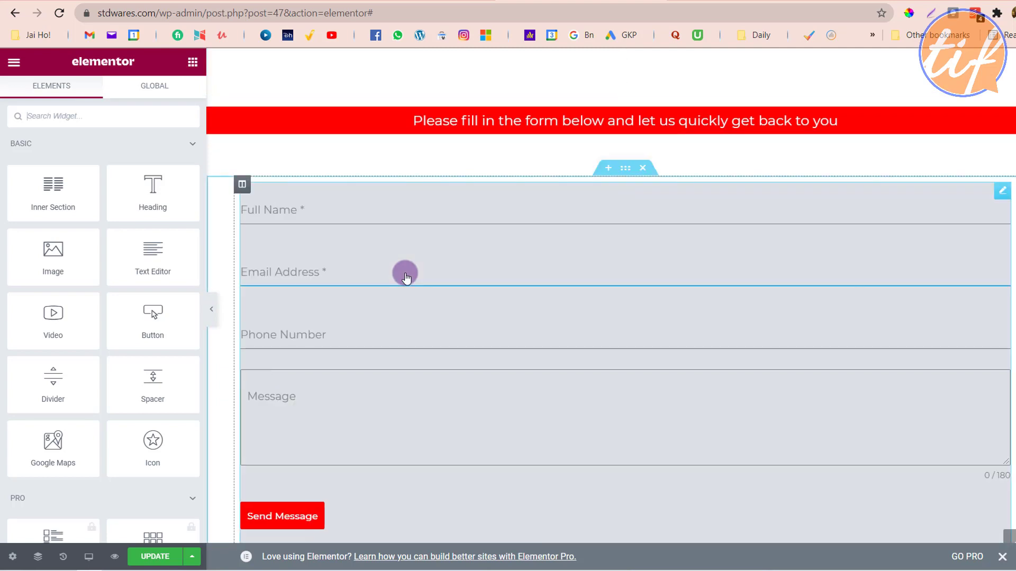
scroll(405, 277, down, 5)
scroll(405, 278, down, 2)
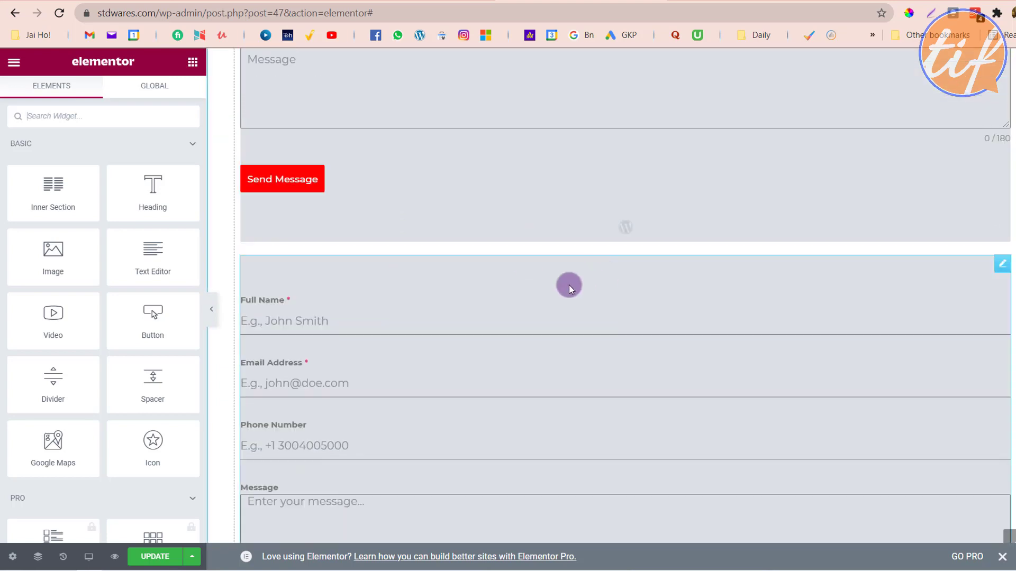
scroll(501, 306, down, 3)
scroll(501, 306, up, 5)
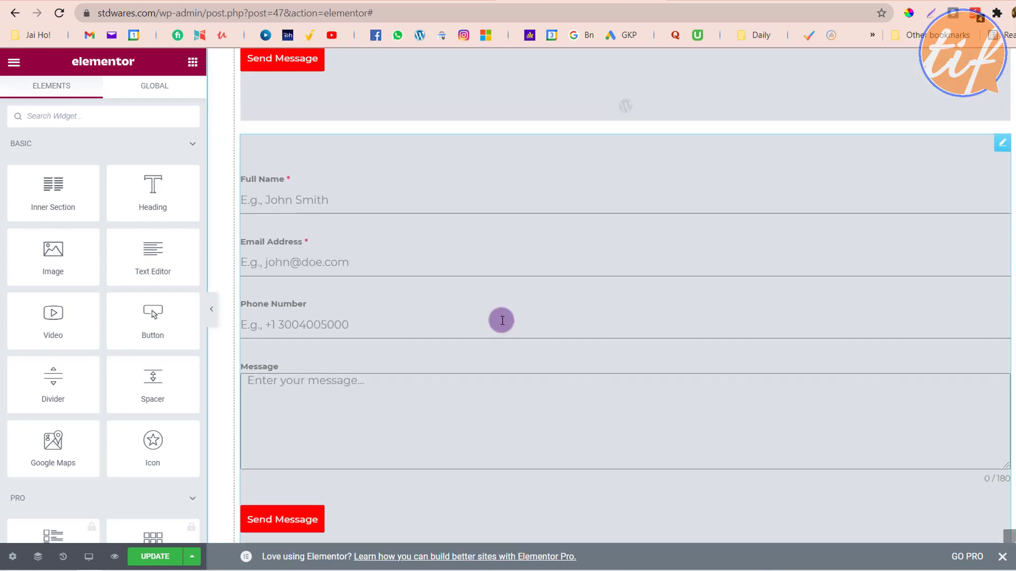
scroll(501, 285, up, 4)
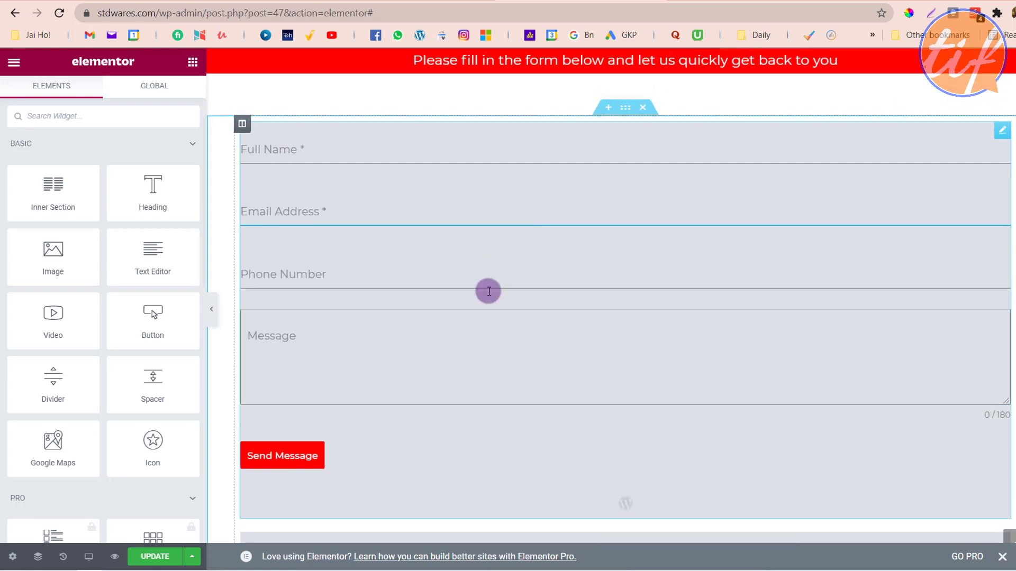
scroll(526, 277, down, 8)
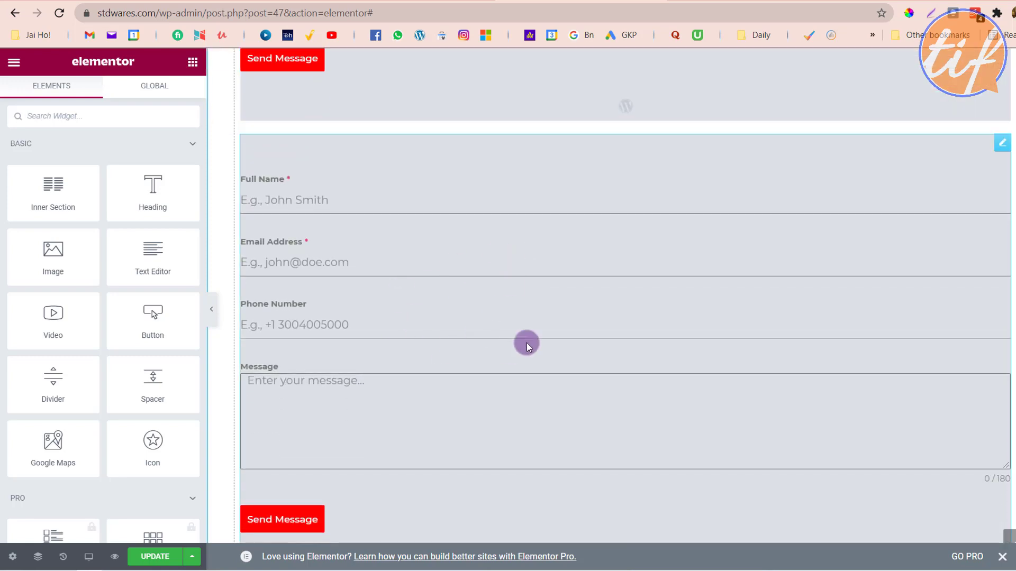
Update the Contact page in Elementor and reload its live version
scroll(488, 430, down, 5)
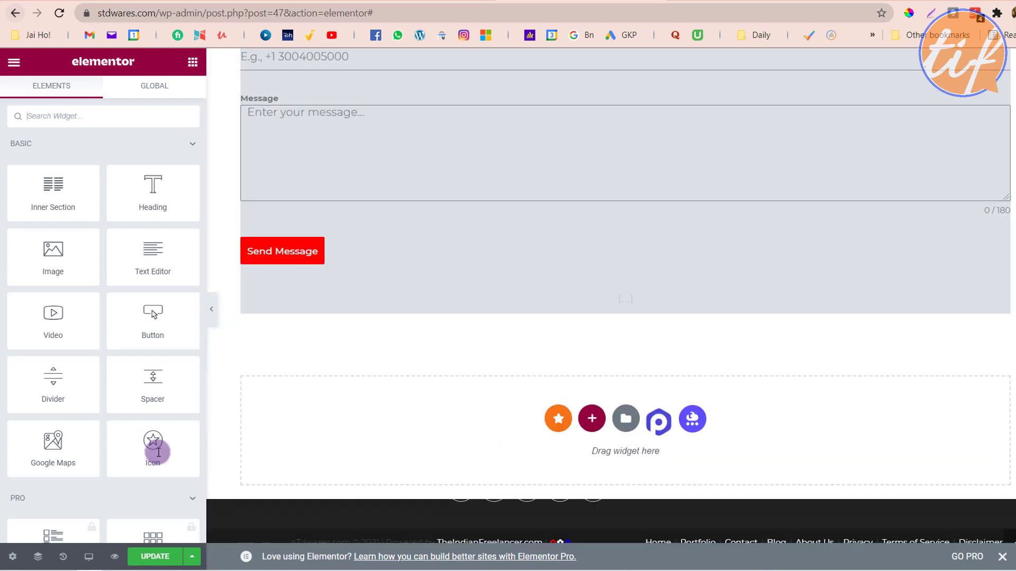
click(152, 557)
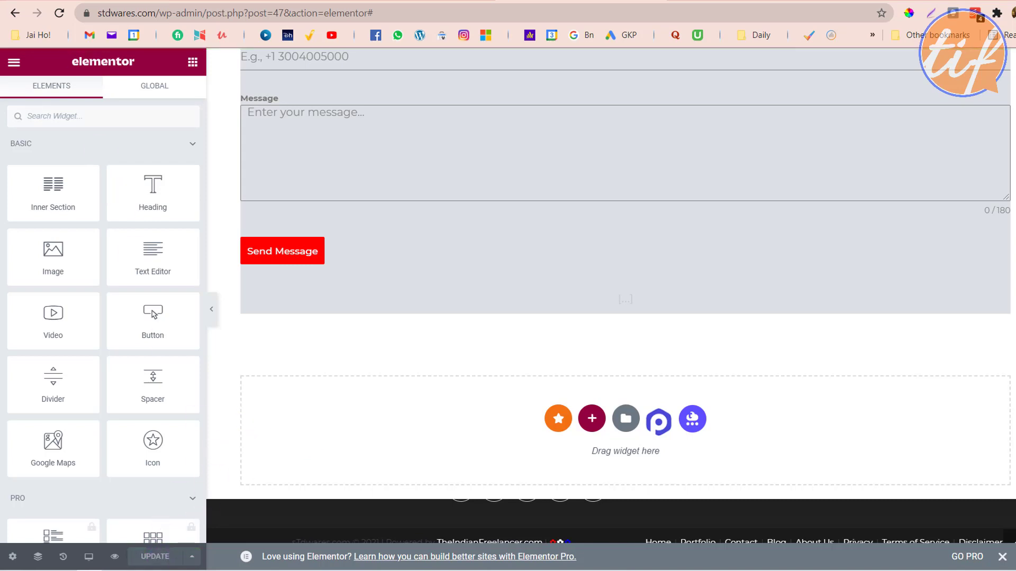
key(ctrl+Tab)
click(59, 15)
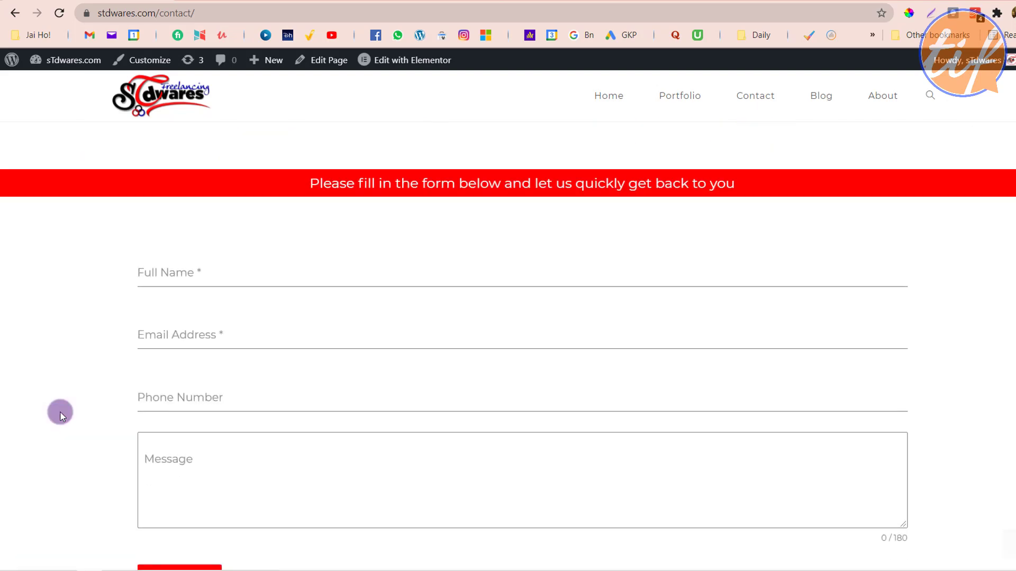
Compare the two embedded contact forms on the live Contact page, checking their fields, message boxes and send buttons
scroll(397, 358, down, 3)
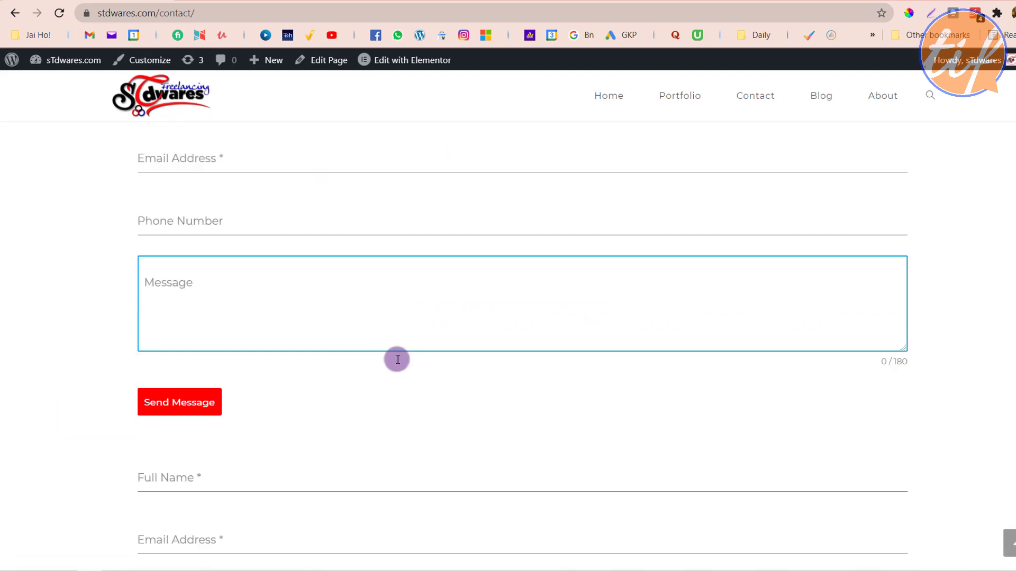
scroll(370, 365, down, 2)
click(301, 497)
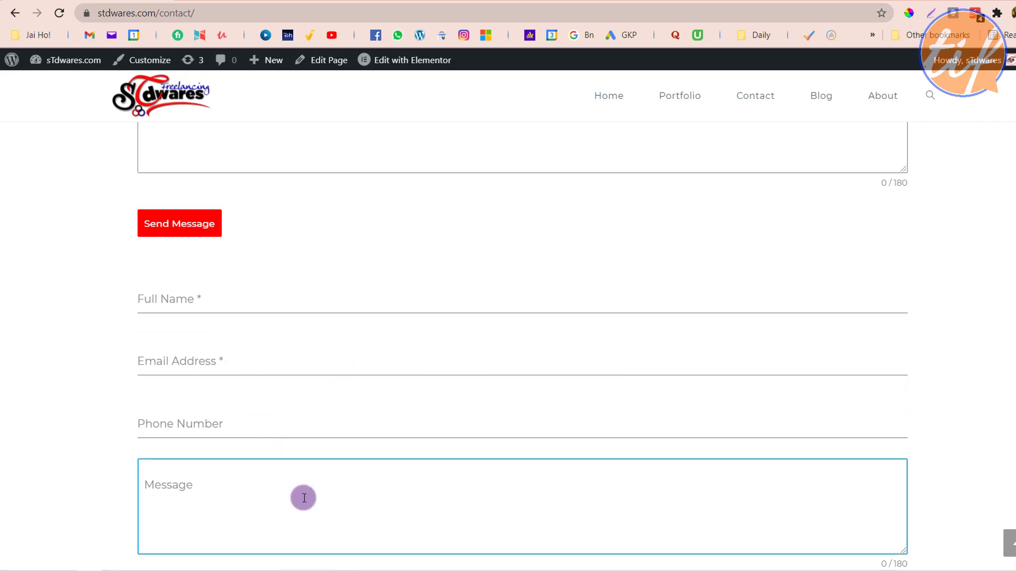
scroll(304, 498, down, 3)
scroll(328, 335, up, 10)
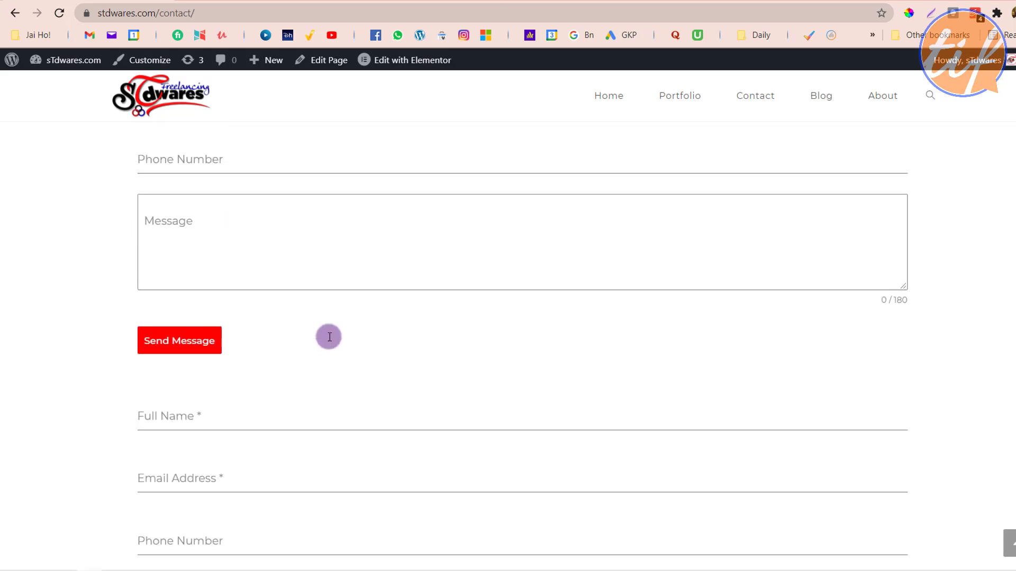
scroll(328, 336, up, 5)
scroll(329, 337, down, 4)
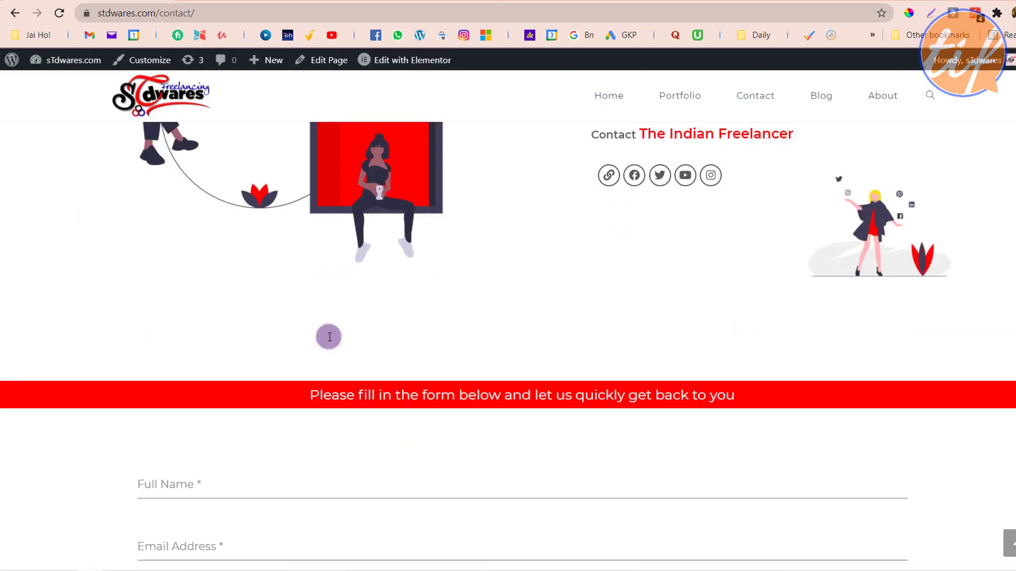
scroll(328, 337, down, 5)
scroll(328, 336, up, 1)
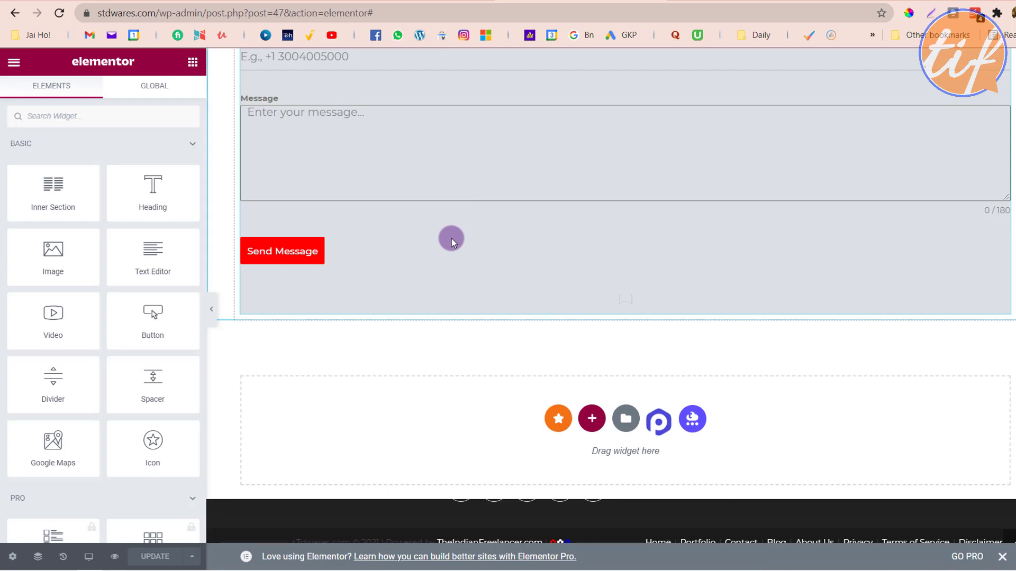
Return to the Elementor editor and review the Forminator widget's advanced settings, from margin and padding through to Custom CSS
scroll(452, 239, up, 5)
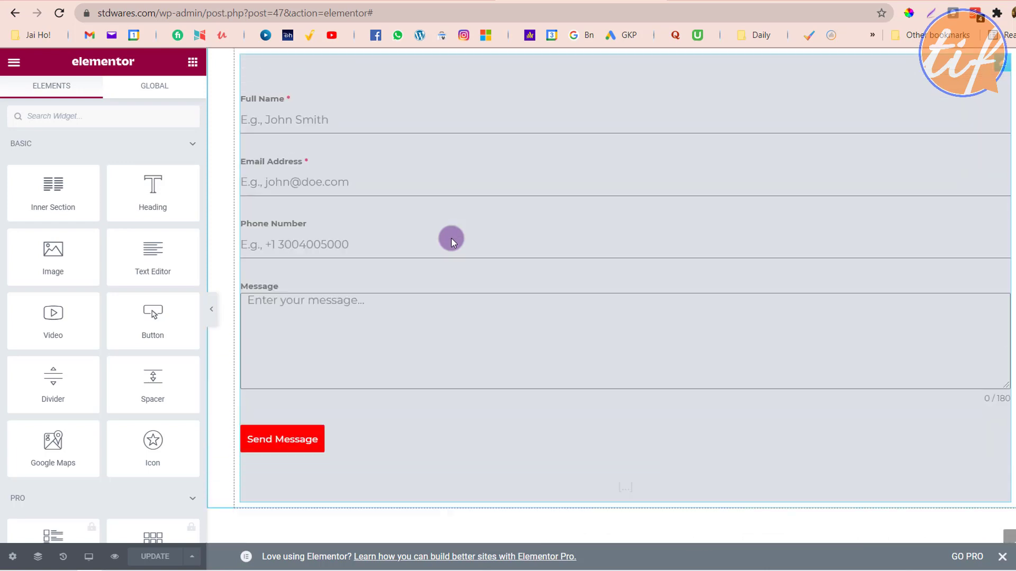
scroll(451, 240, up, 8)
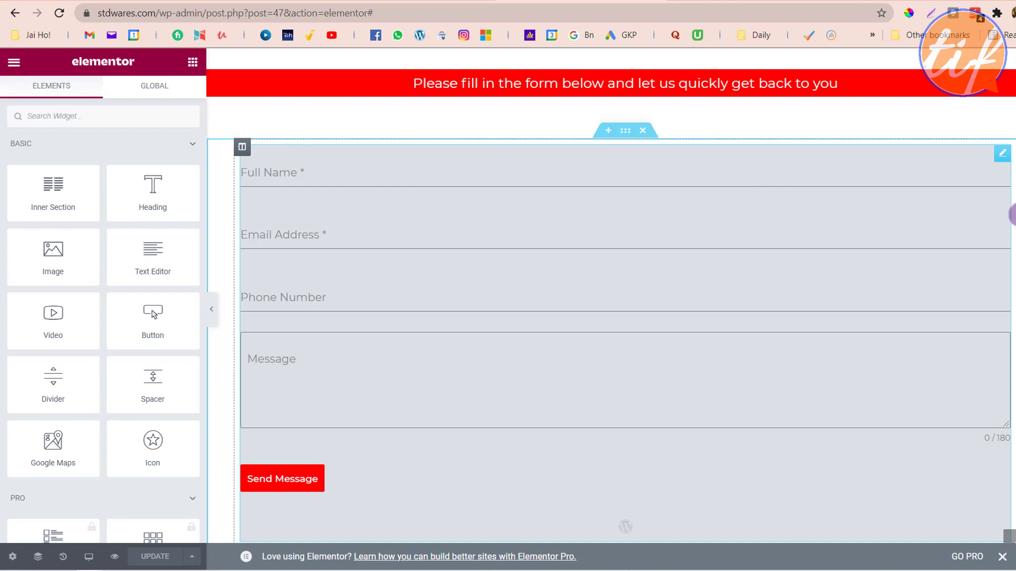
click(1002, 153)
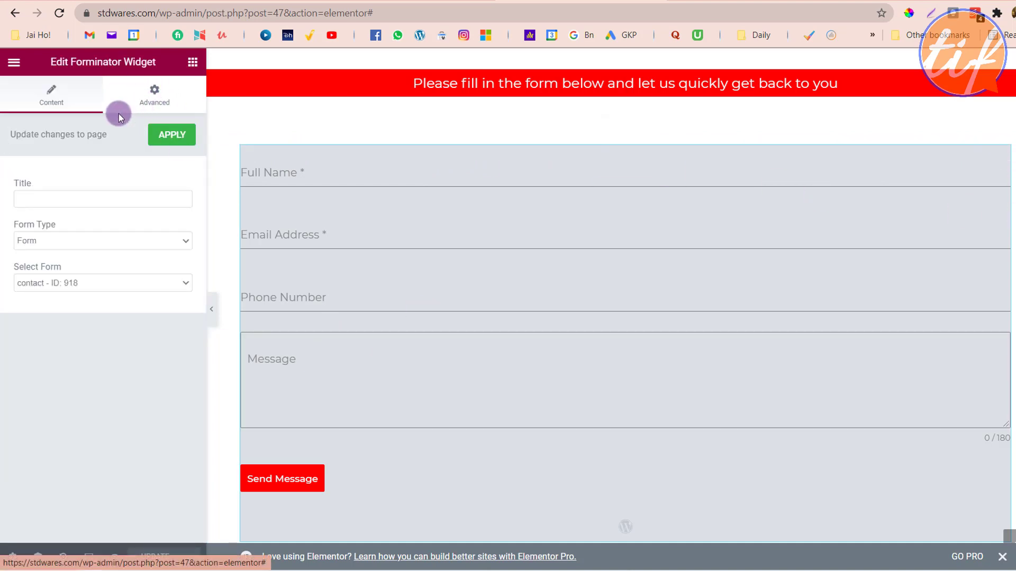
click(154, 94)
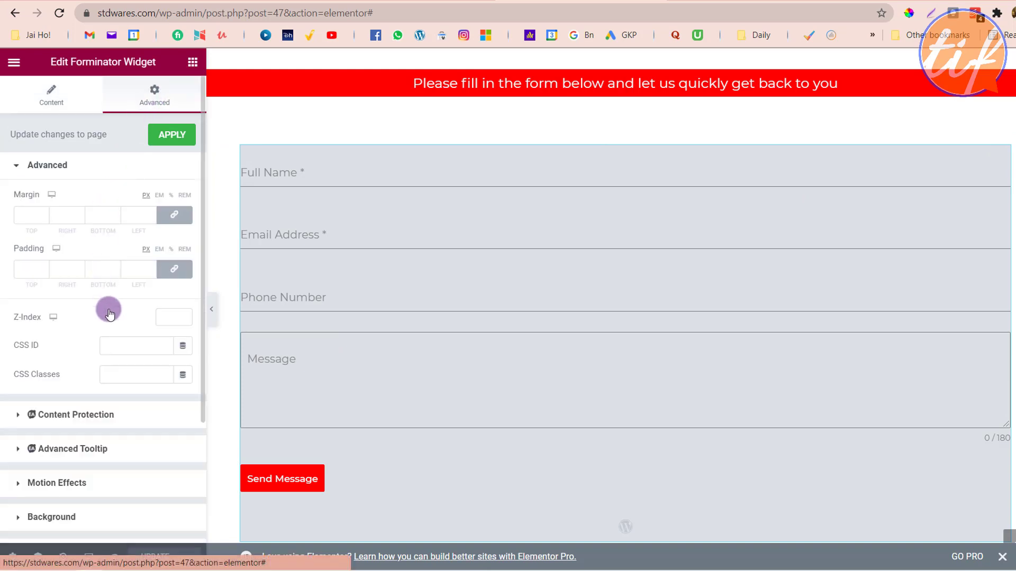
scroll(68, 338, down, 3)
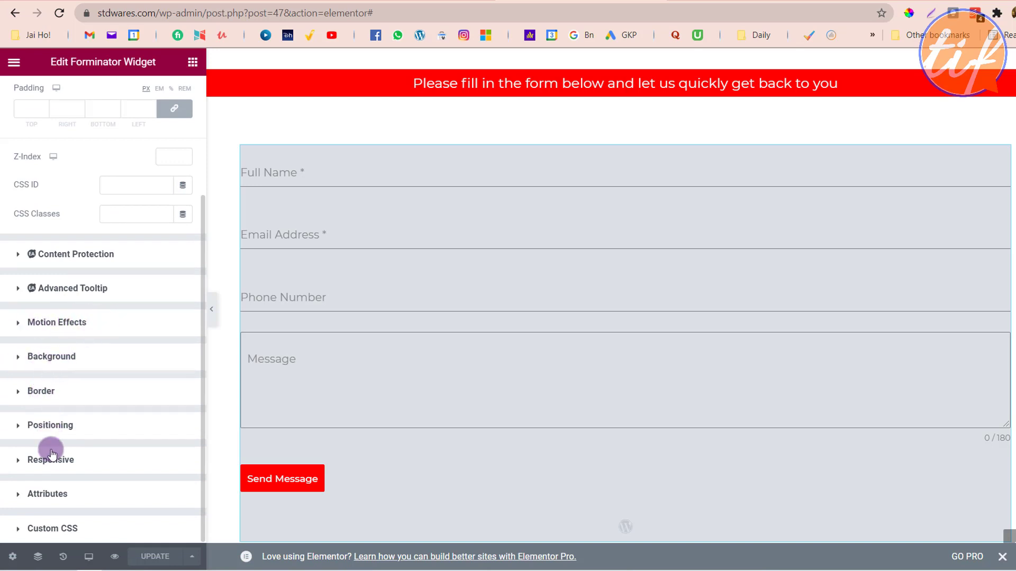
scroll(112, 410, up, 3)
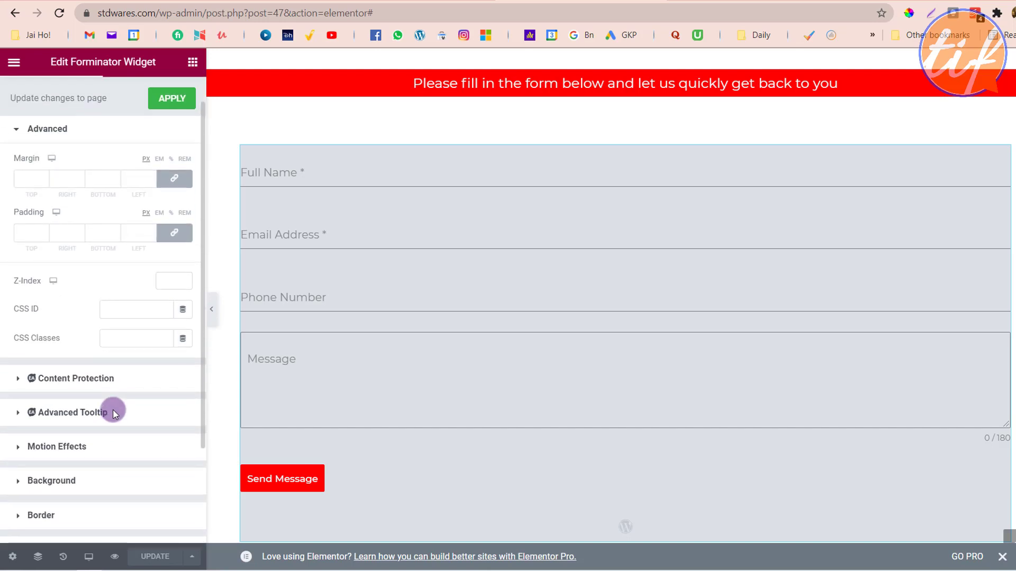
scroll(112, 410, down, 3)
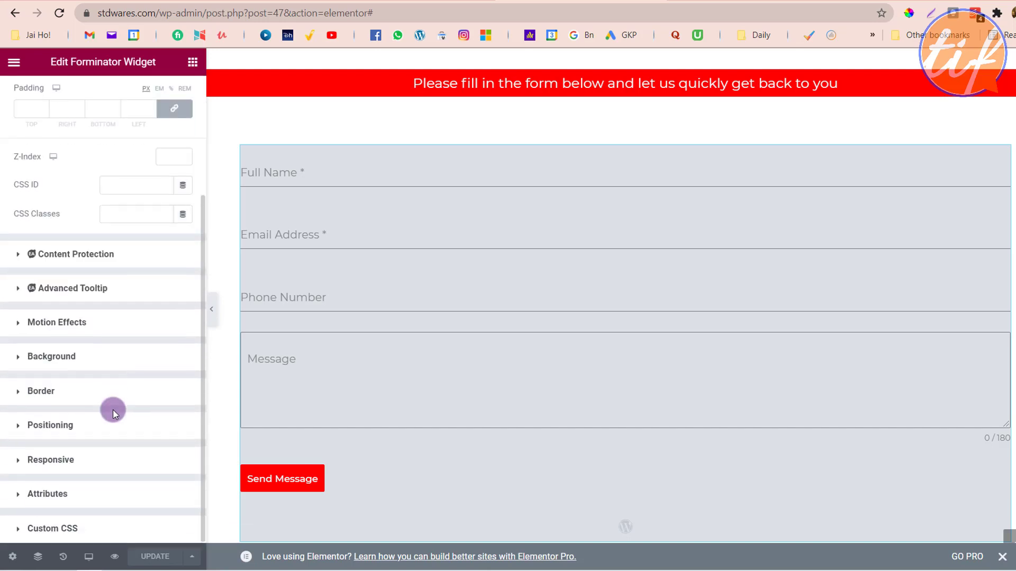
scroll(113, 410, up, 1)
scroll(112, 409, up, 2)
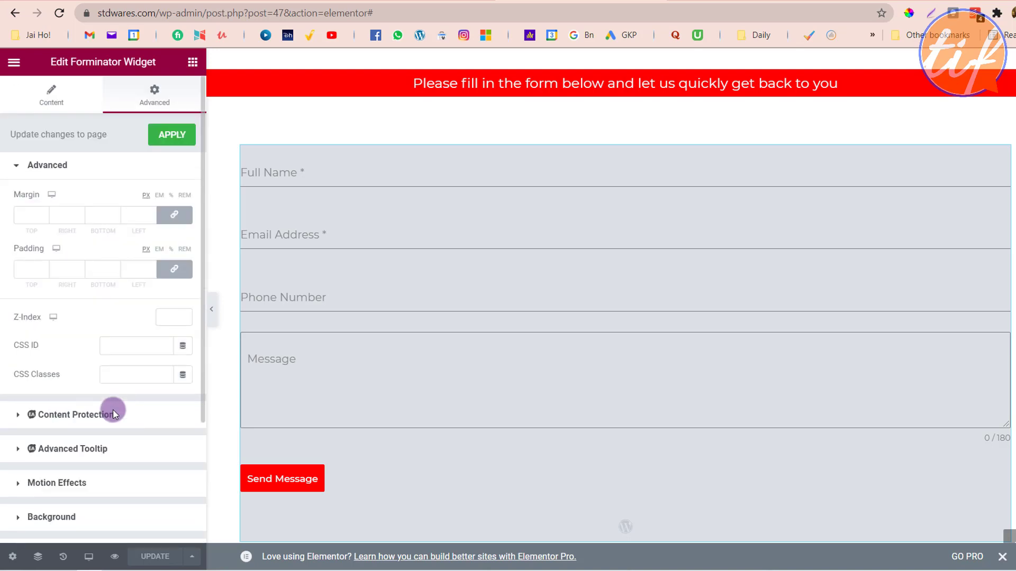
Review the advanced settings of the Shortcode widget that embeds the second form
click(436, 229)
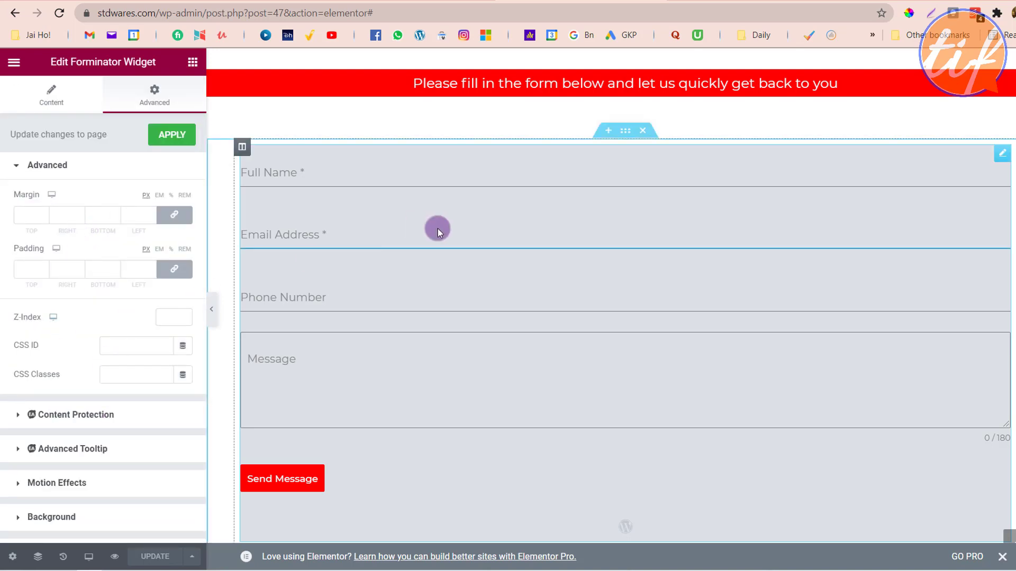
scroll(437, 228, down, 6)
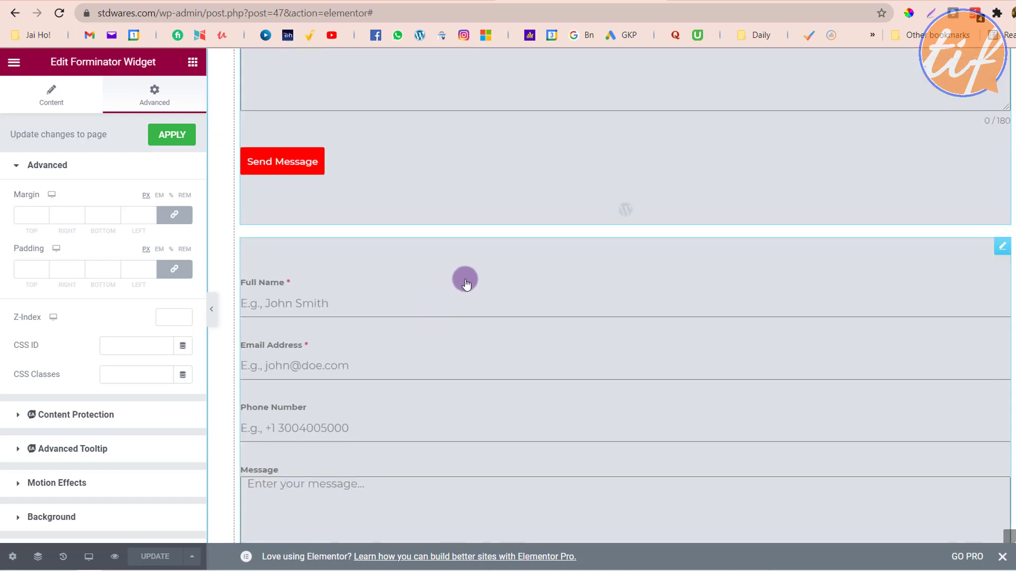
click(1000, 250)
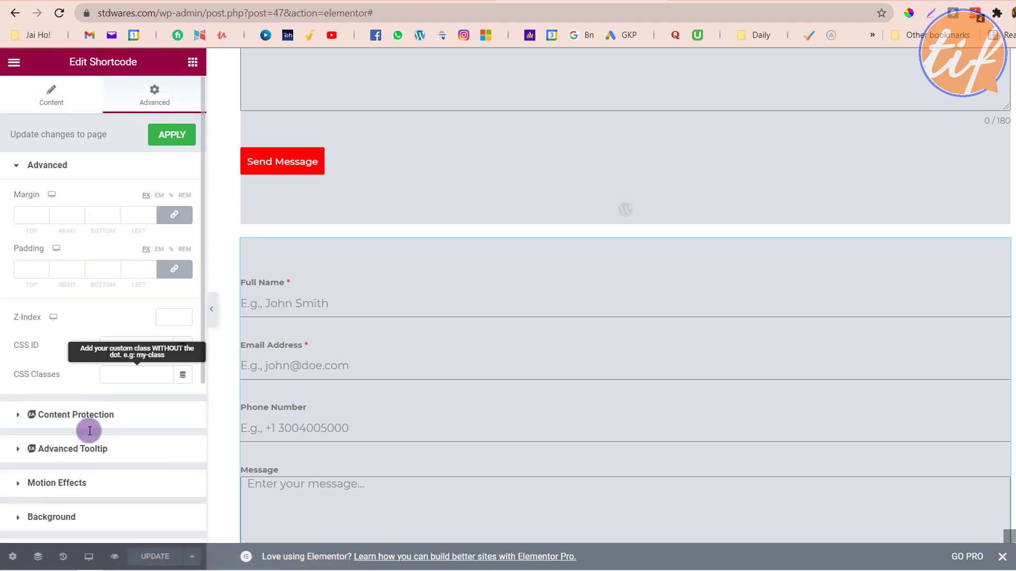
scroll(90, 432, down, 5)
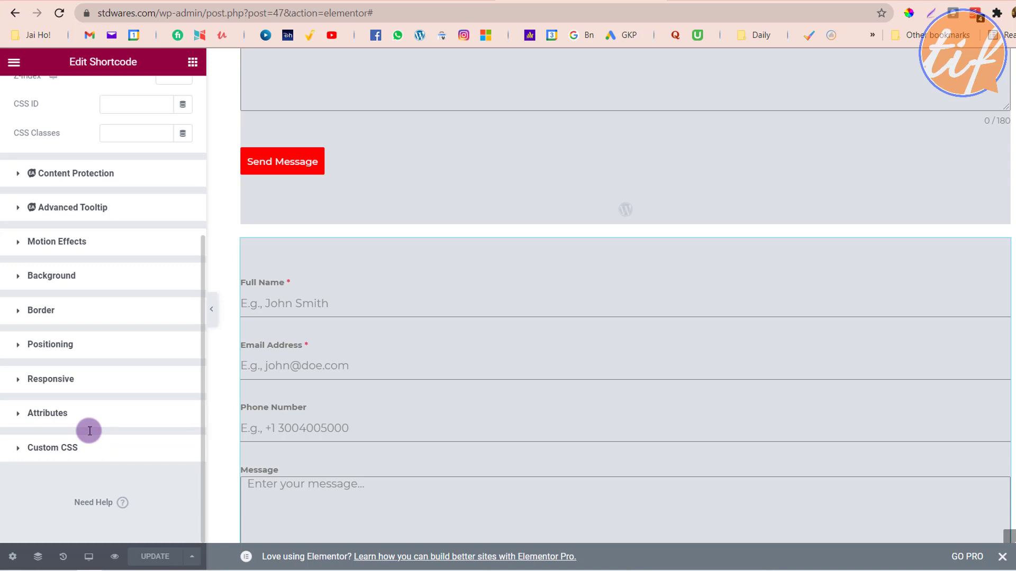
click(519, 142)
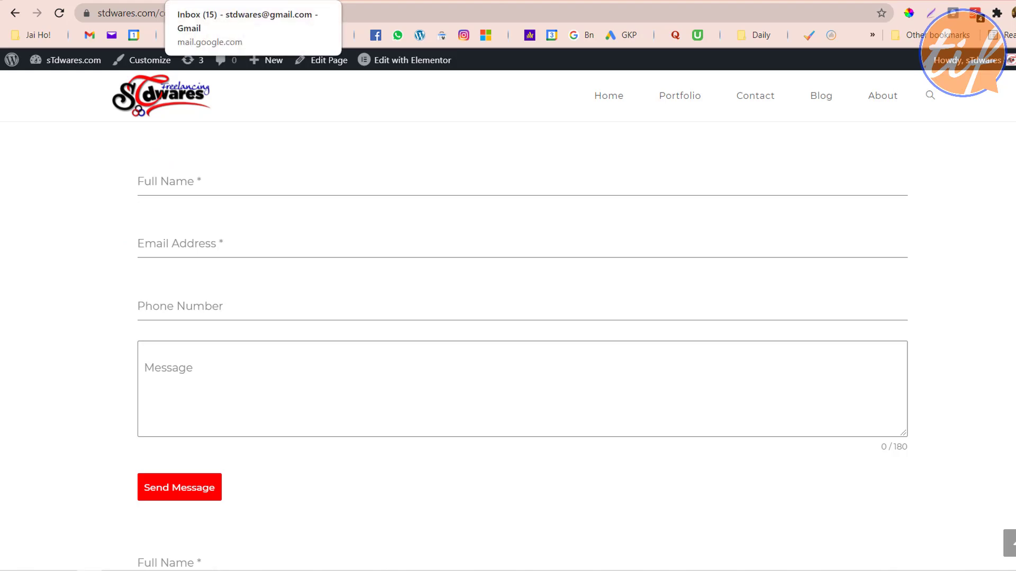
Go to the live Contact page and follow the site logo's link
click(222, 1)
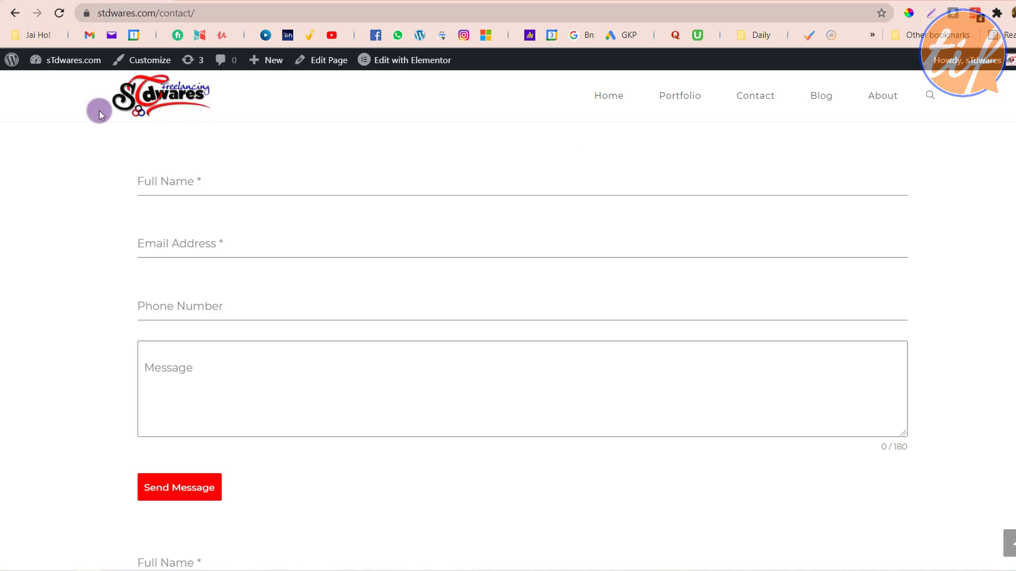
scroll(99, 110, up, 3)
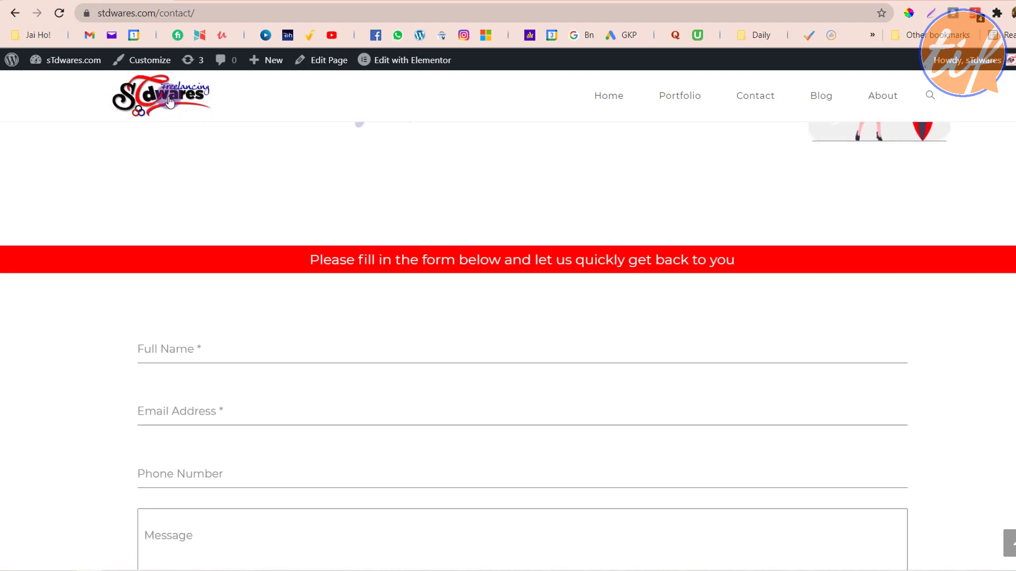
click(175, 103)
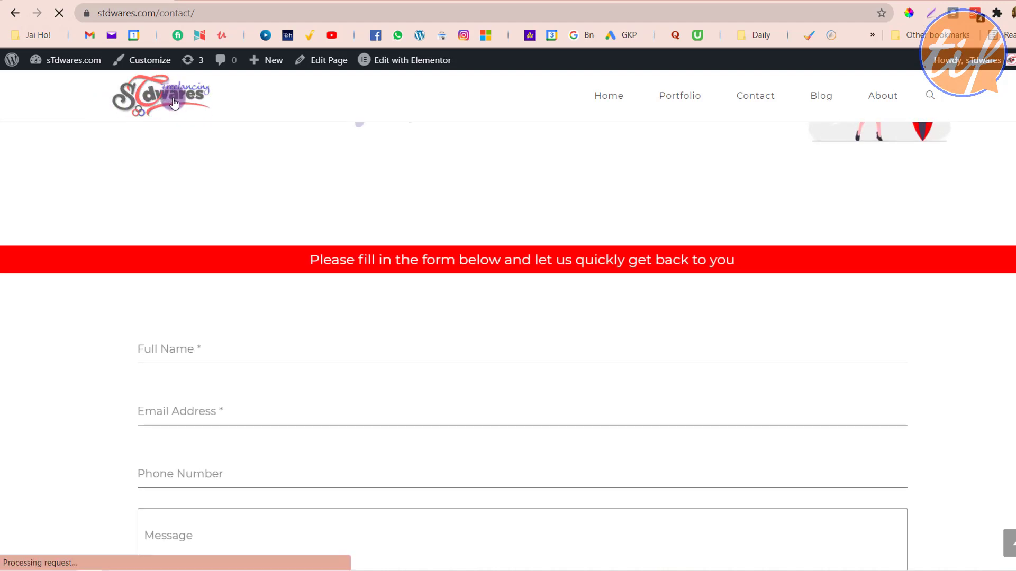